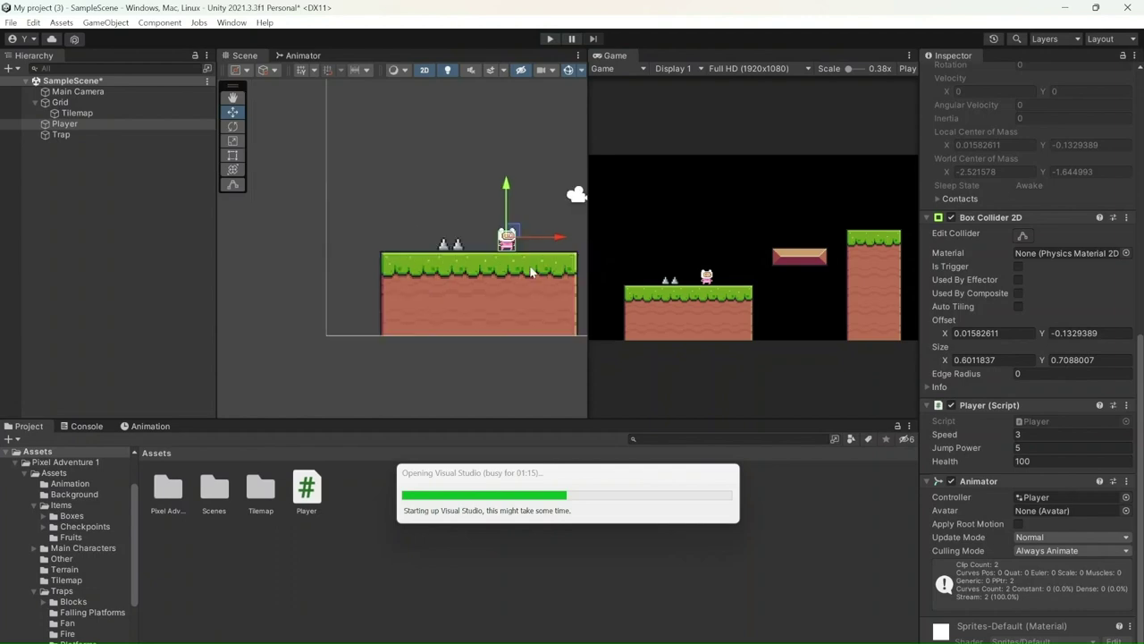
- Duplicate the Trap and place the copy on the floating platform at about X 2.04, Y 0.55
click(233, 98)
drag(465, 269, 318, 282)
scroll(357, 268, up, 2)
click(123, 136)
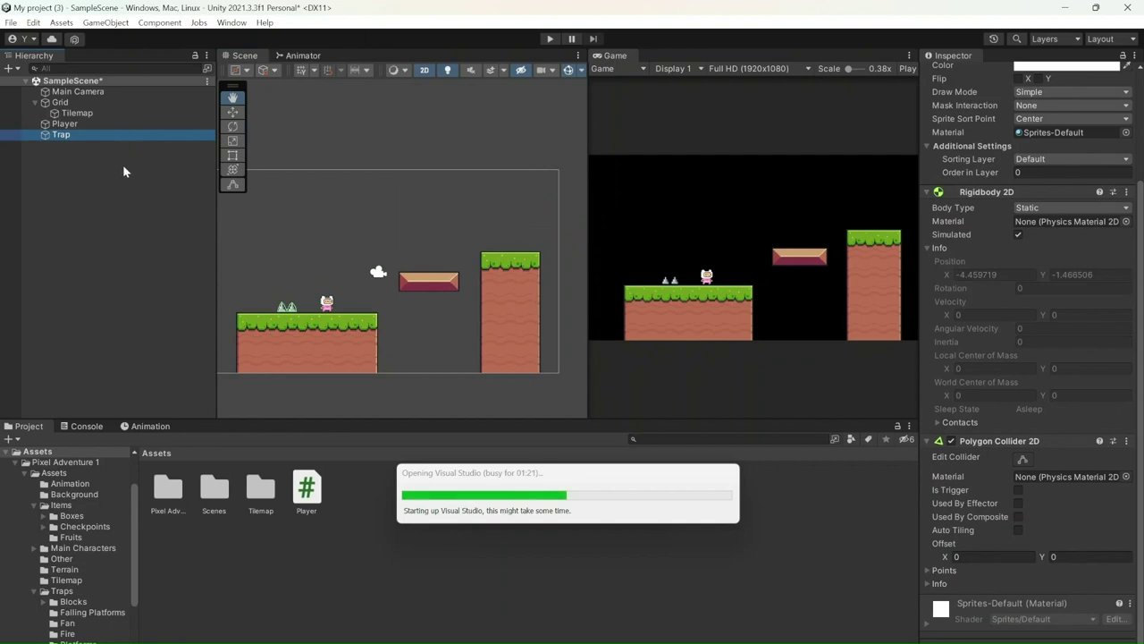
click(99, 124)
click(105, 136)
key(ctrl+d)
click(232, 114)
drag(337, 304, 477, 303)
drag(425, 258, 423, 219)
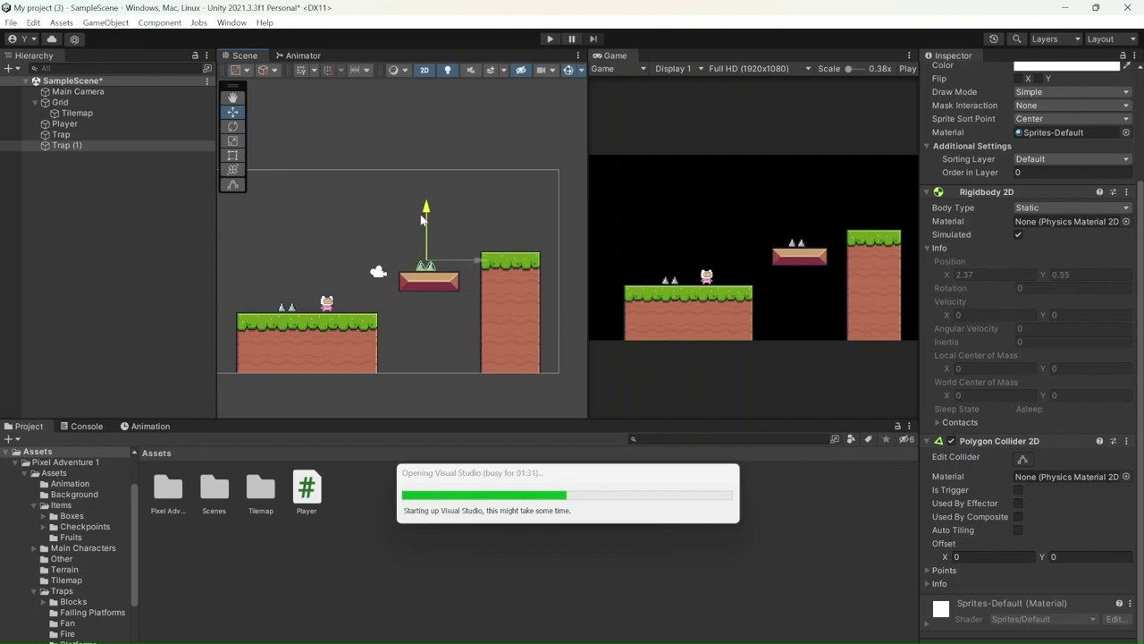
click(433, 269)
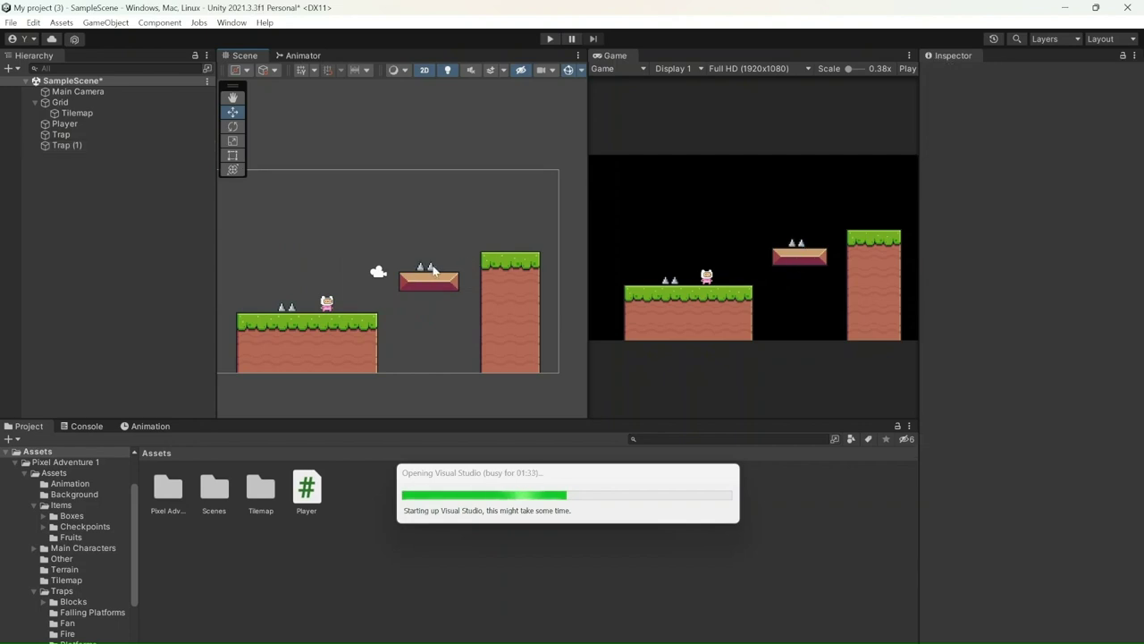
drag(470, 264, 463, 264)
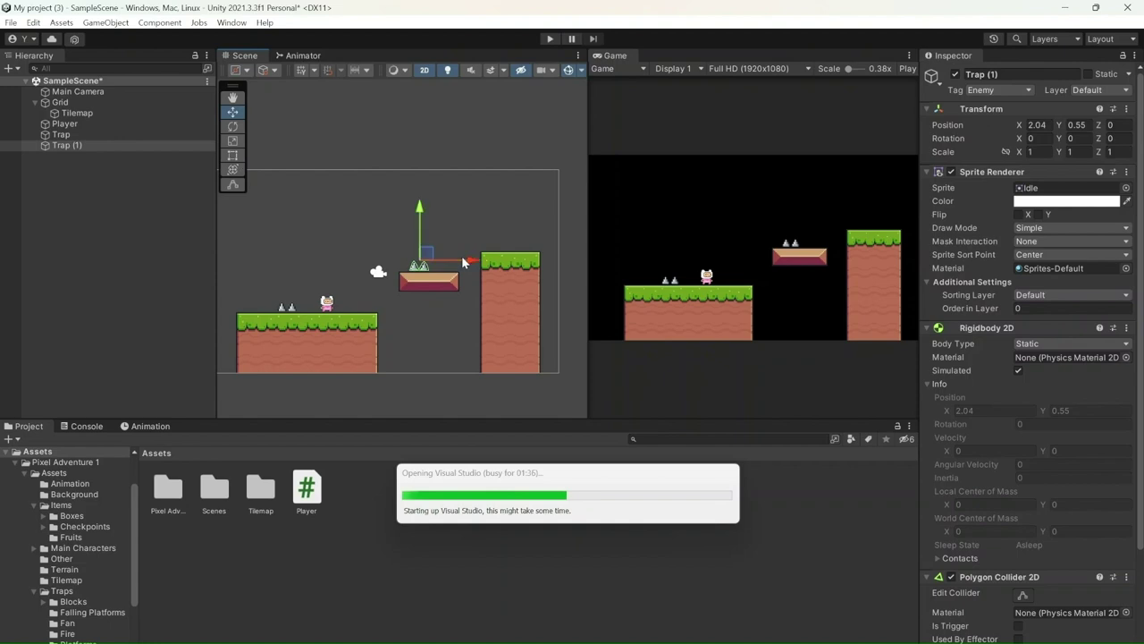
click(359, 245)
- Duplicate Trap (1) and place the copy on top of the tall pillar at about X 6.06, Y 1.51
click(110, 145)
key(ctrl+d)
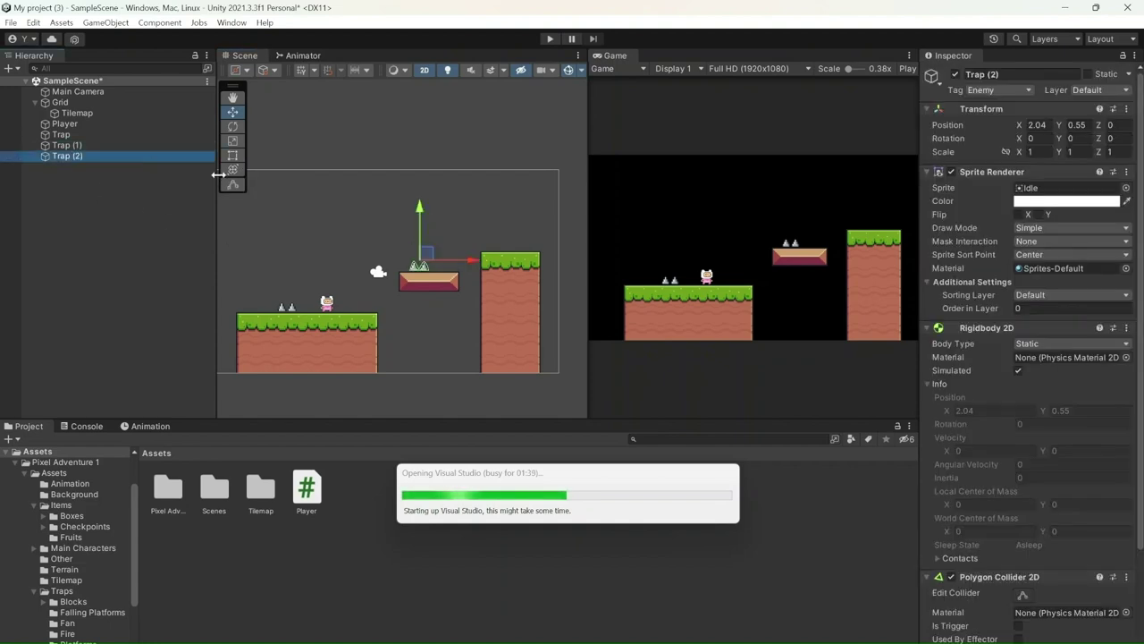
drag(461, 258, 502, 228)
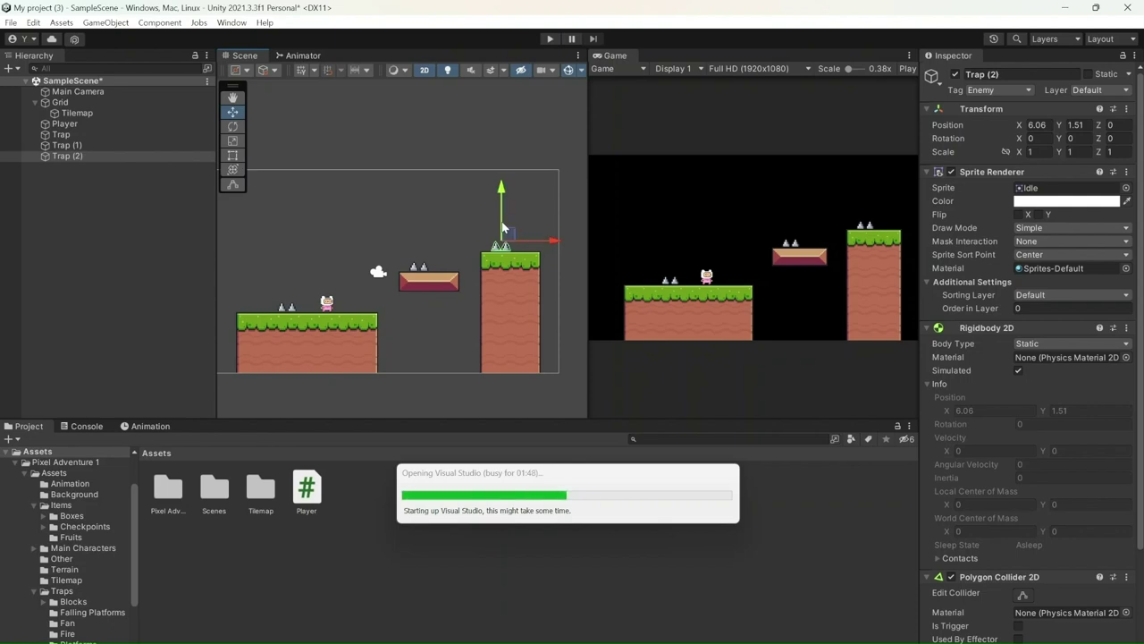
click(548, 238)
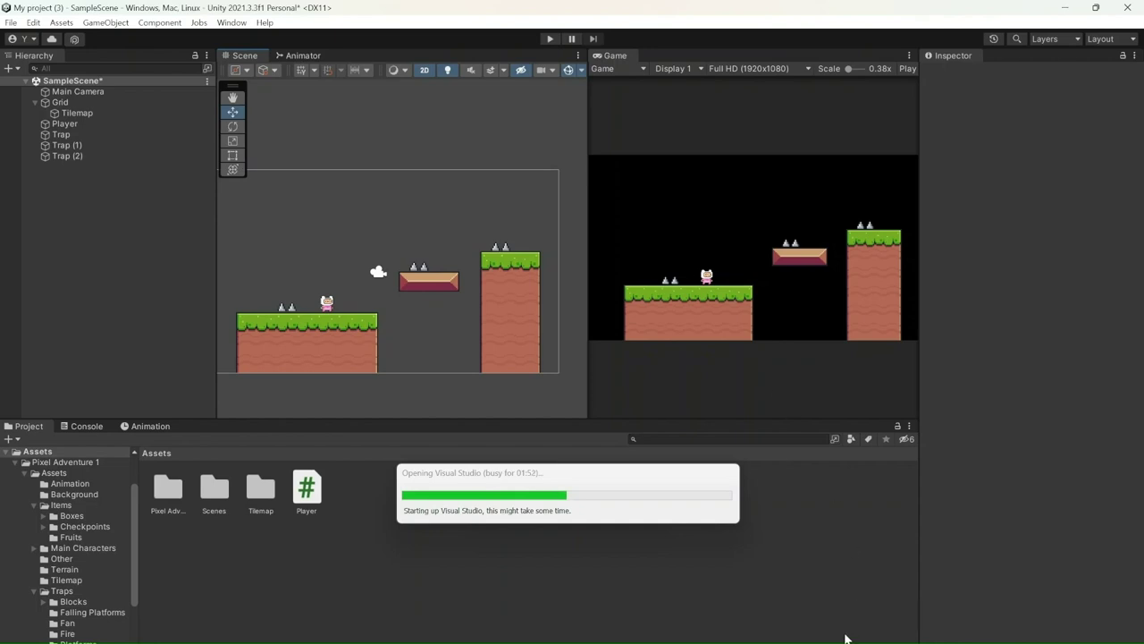
- Play-test the level in an enlarged Game view, moving and jumping the player across the platforms and spikes
click(551, 39)
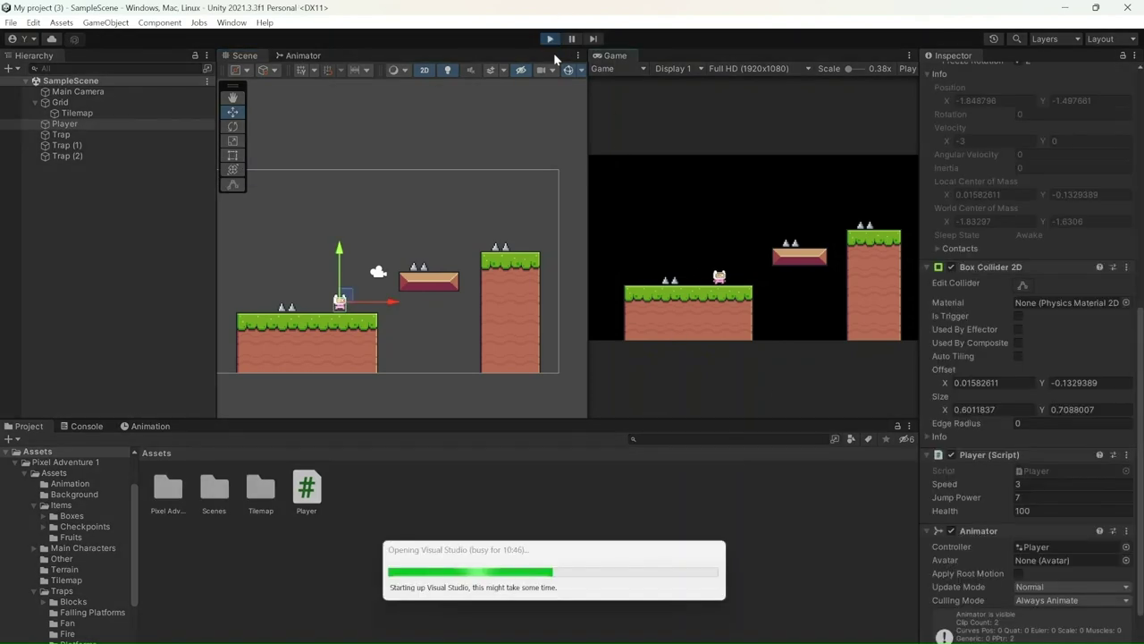
drag(587, 193, 421, 197)
key(space)
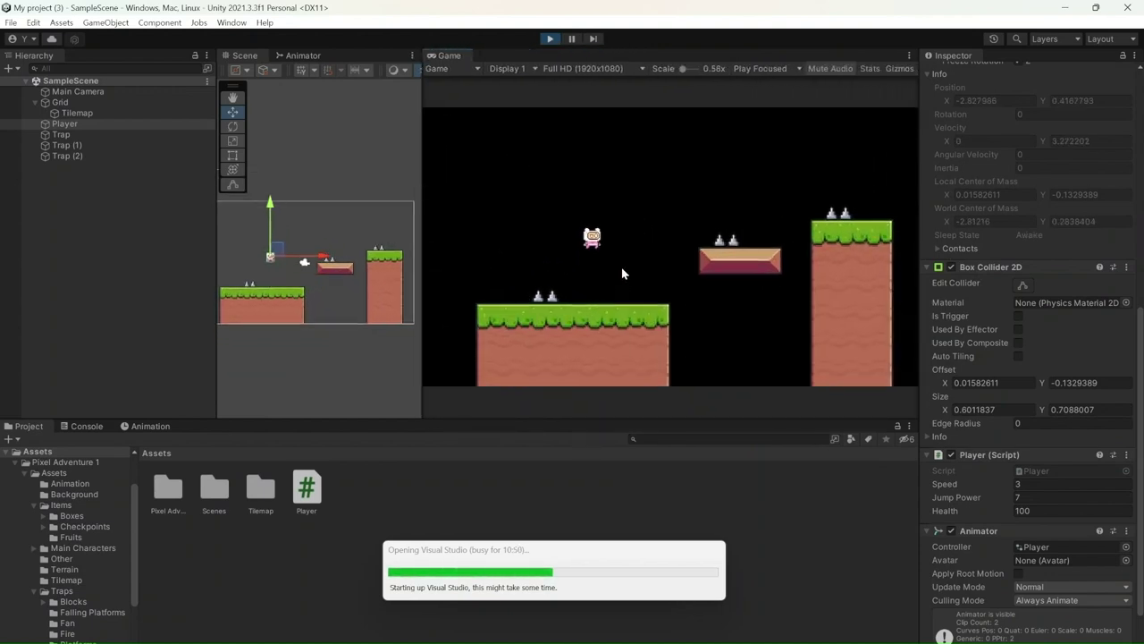
key(Left)
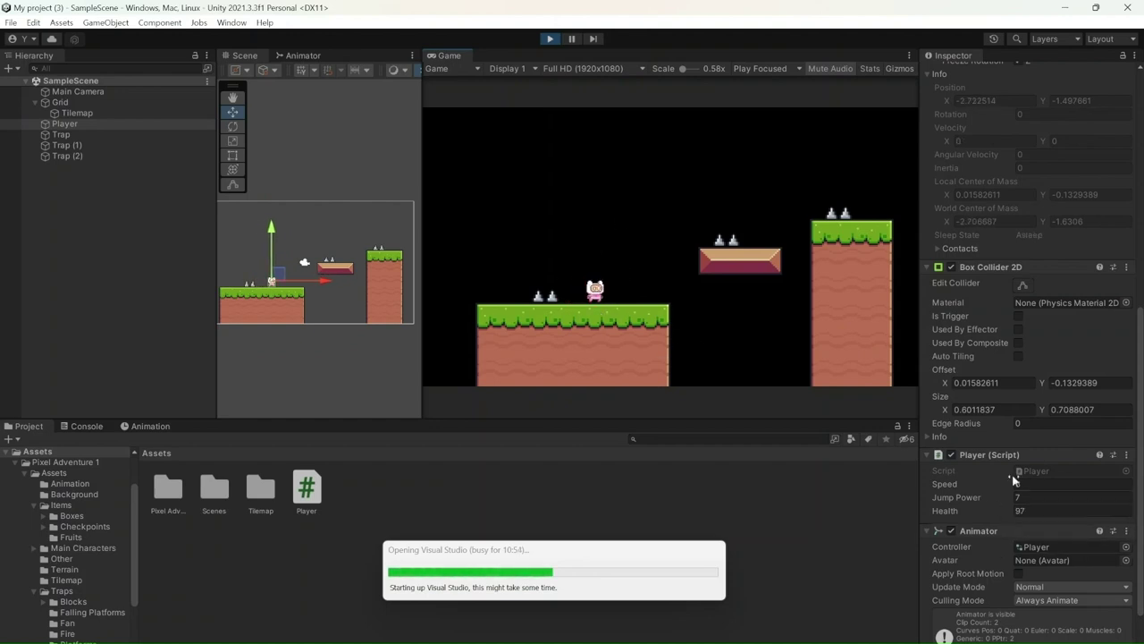
key(Right)
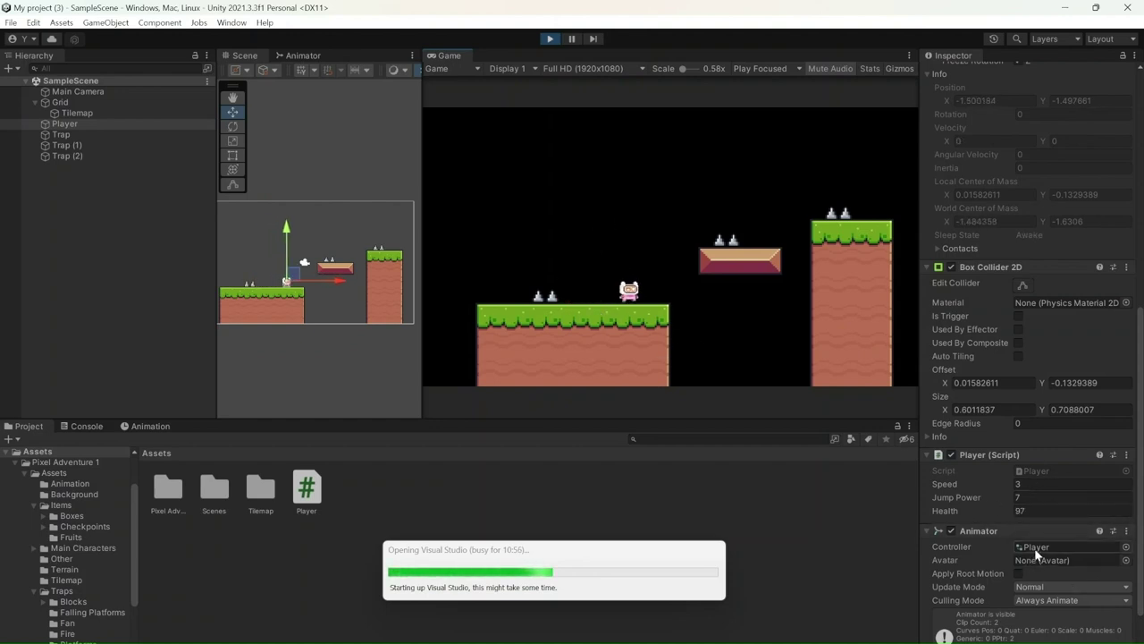
key(space)
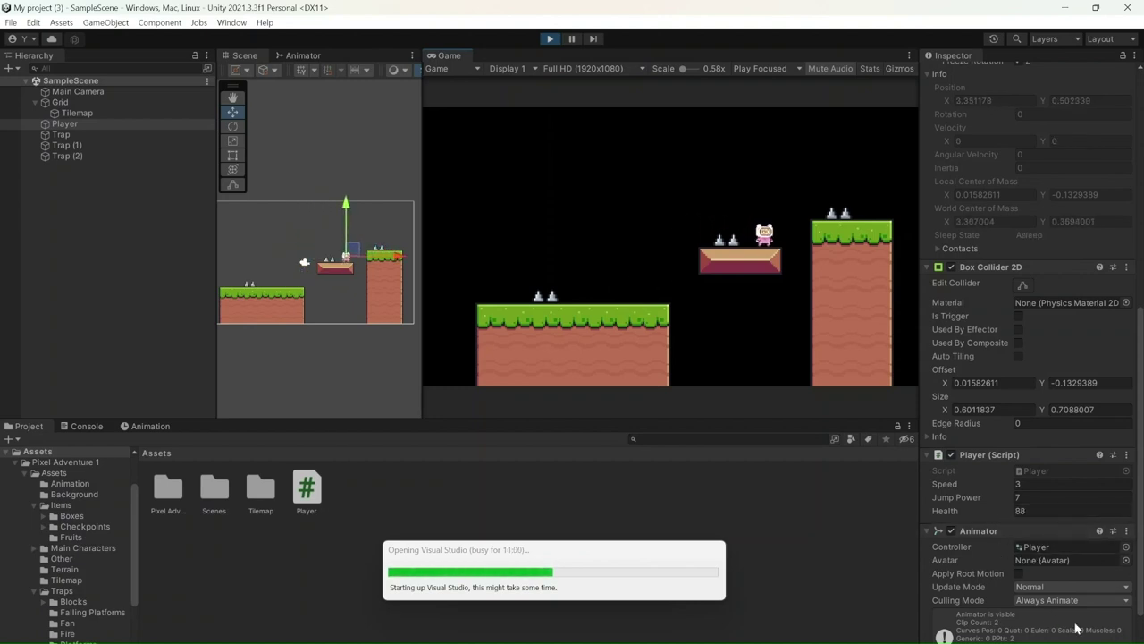
key(space)
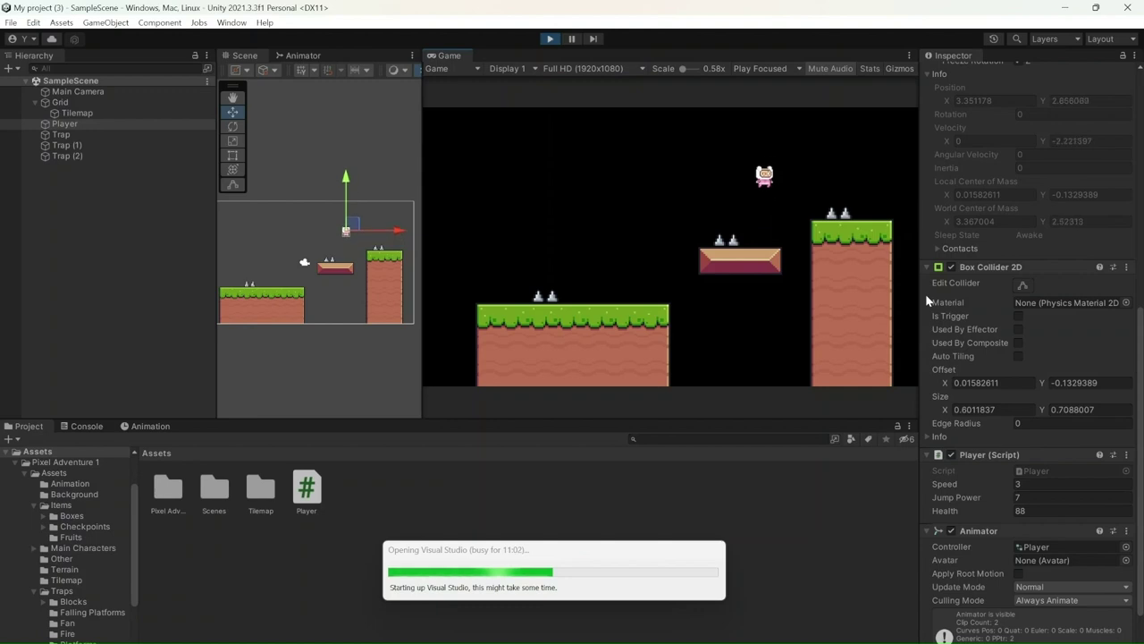
key(Right)
key(space)
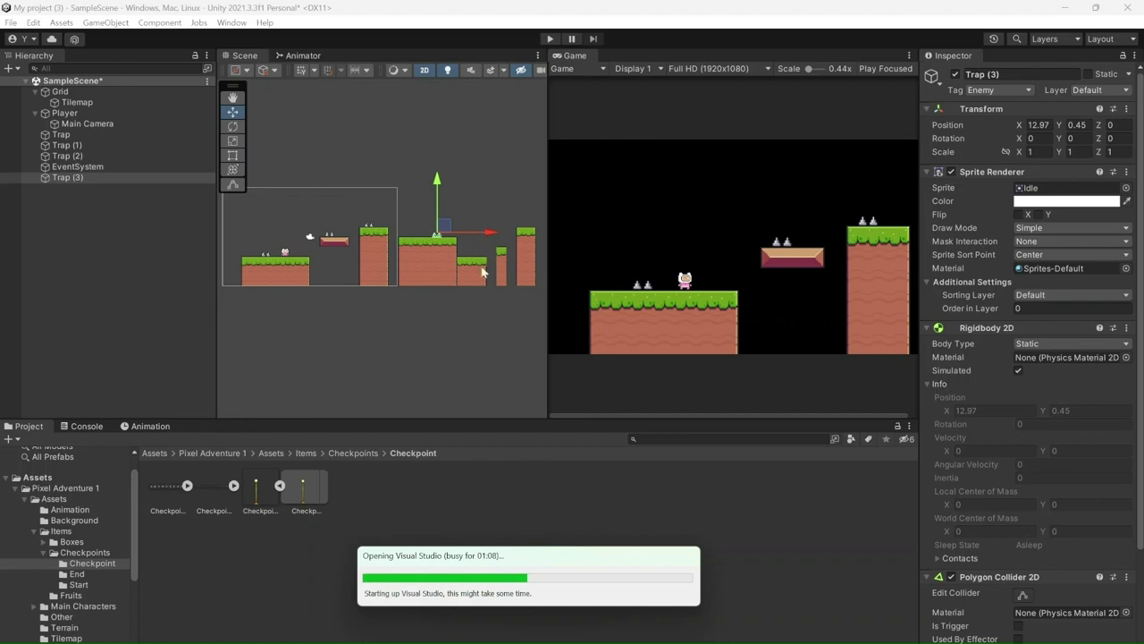
- Examine the extended level layout in the scene, inspecting the Tilemap, Trap (3) and Player objects
scroll(385, 279, up, 2)
scroll(341, 293, down, 1)
scroll(366, 268, up, 1)
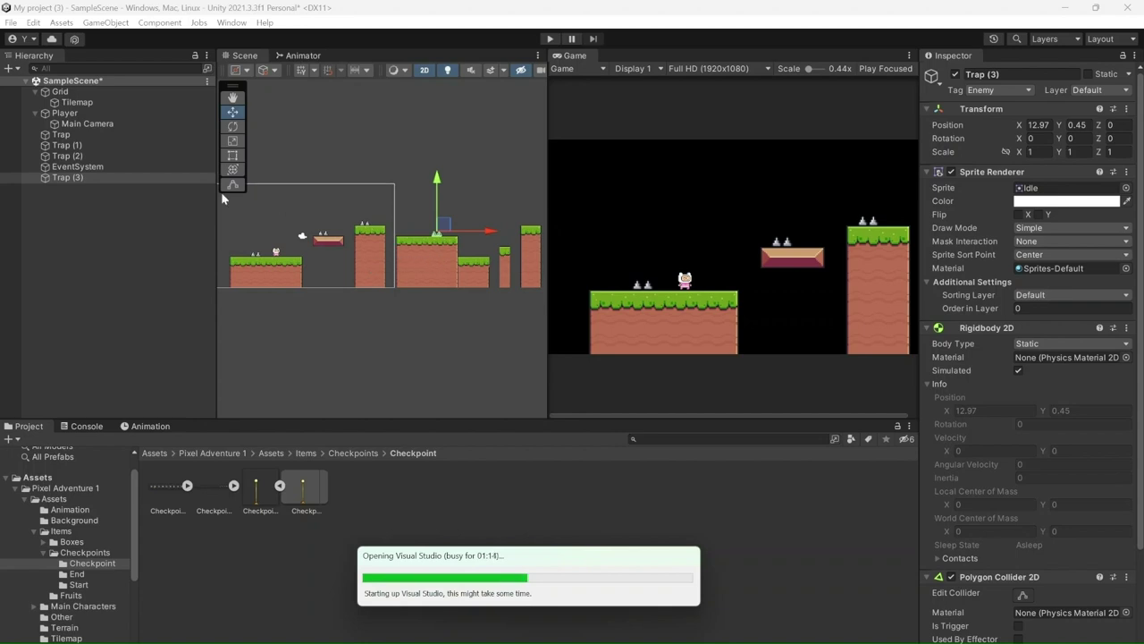
click(141, 103)
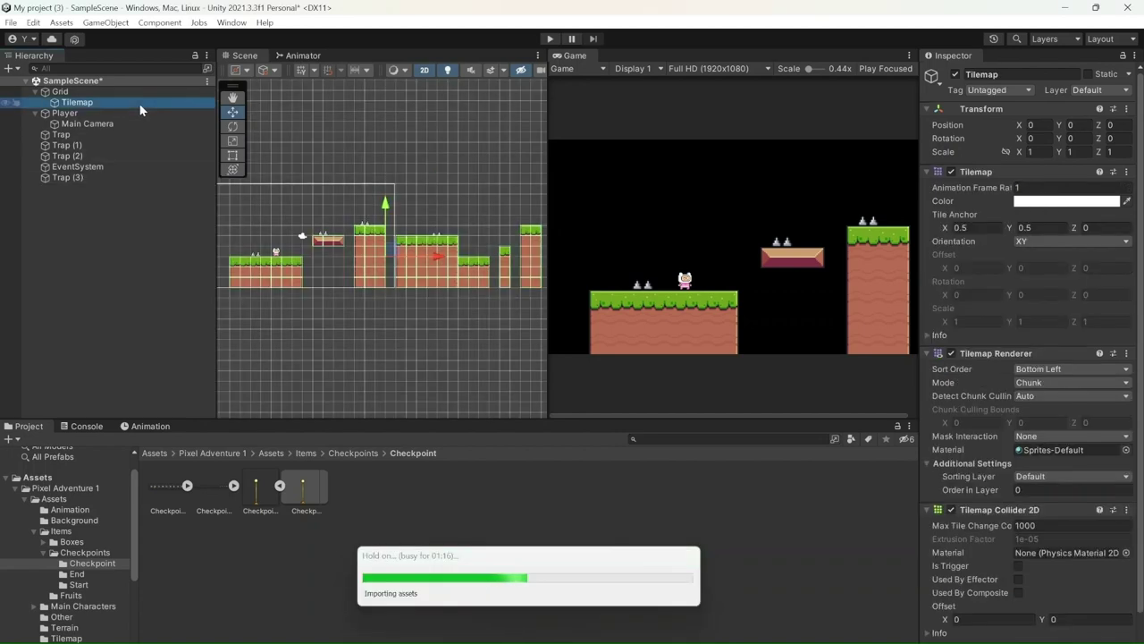
scroll(473, 255, up, 3)
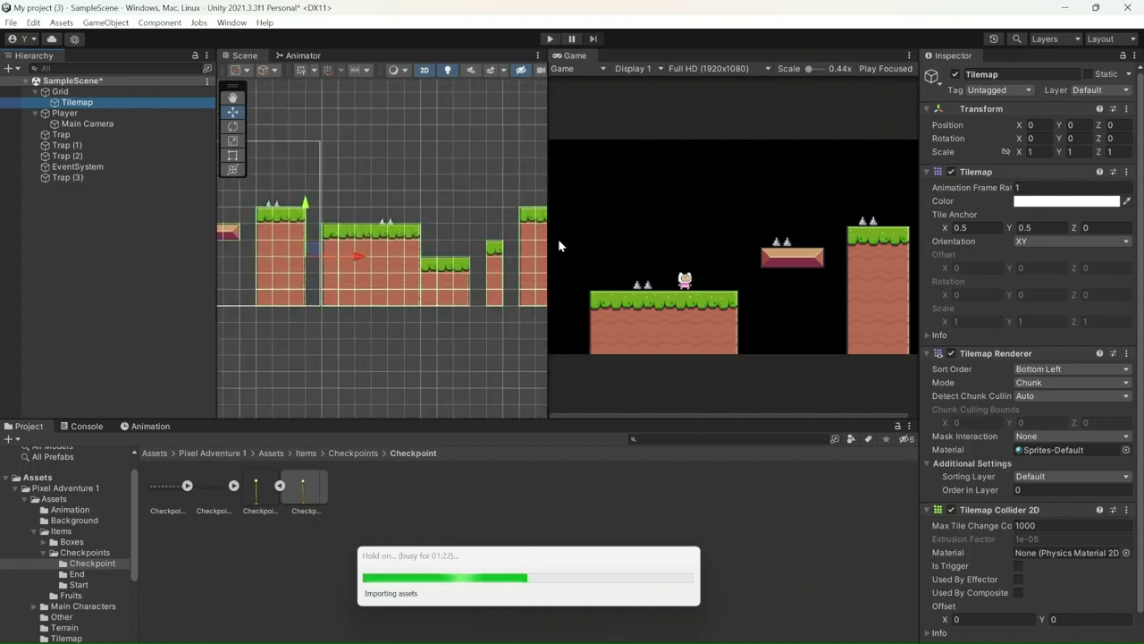
click(135, 178)
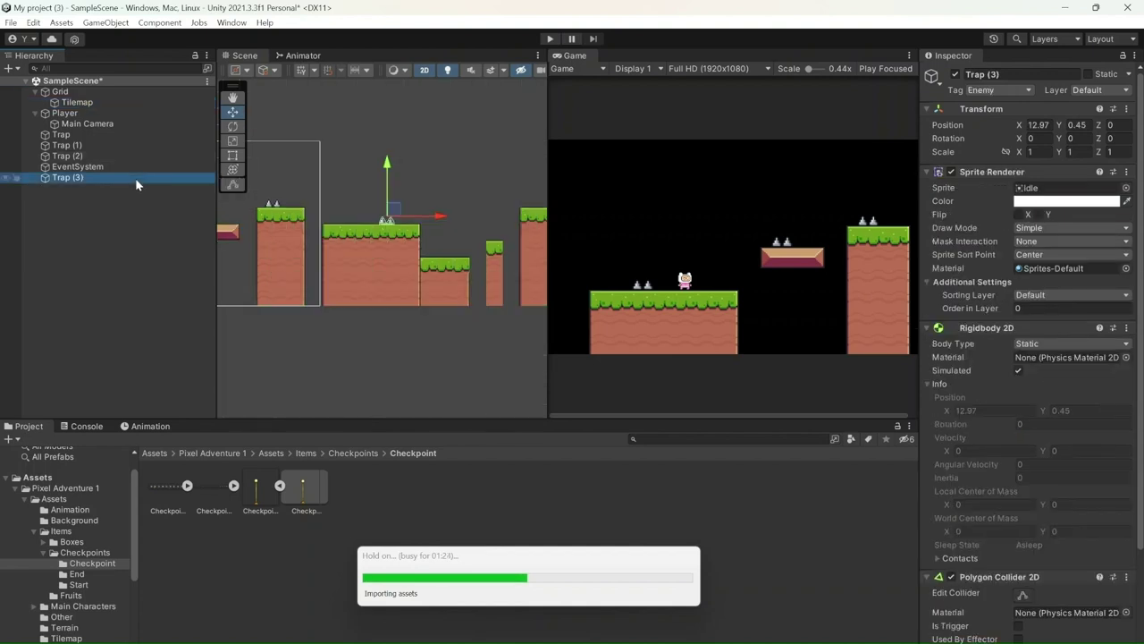
scroll(375, 171, down, 3)
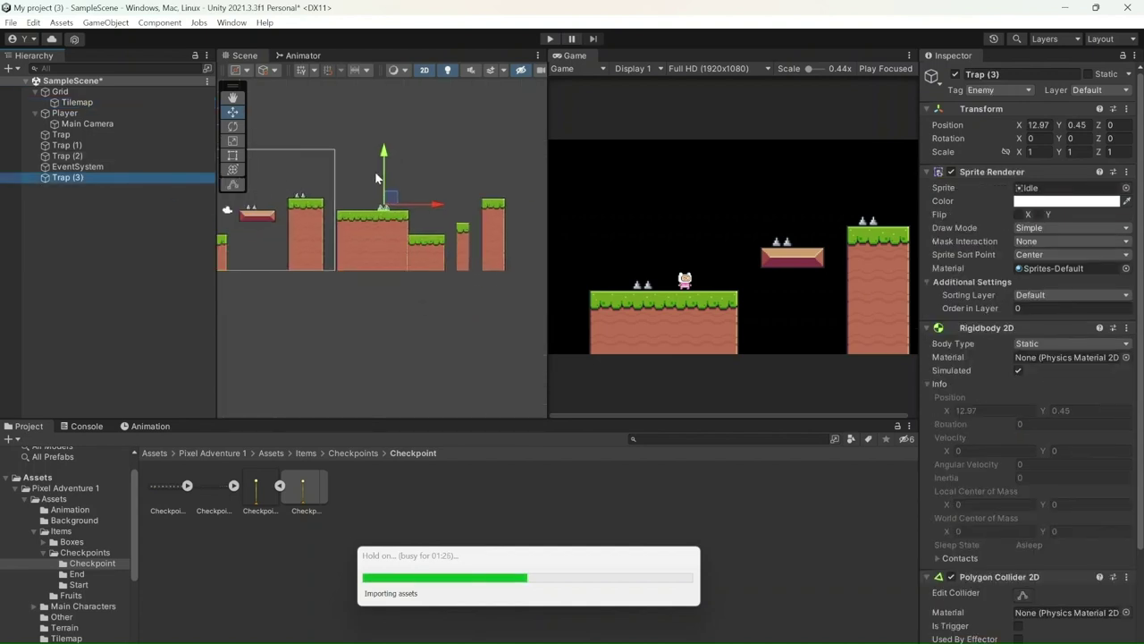
click(115, 112)
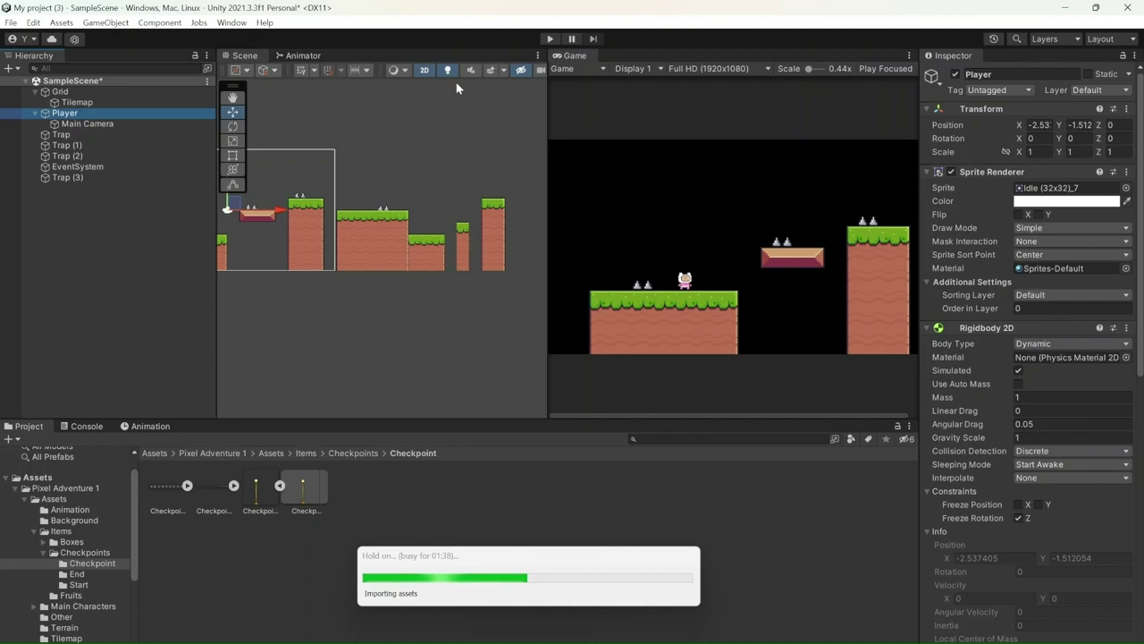
scroll(372, 132, down, 1)
scroll(292, 174, down, 3)
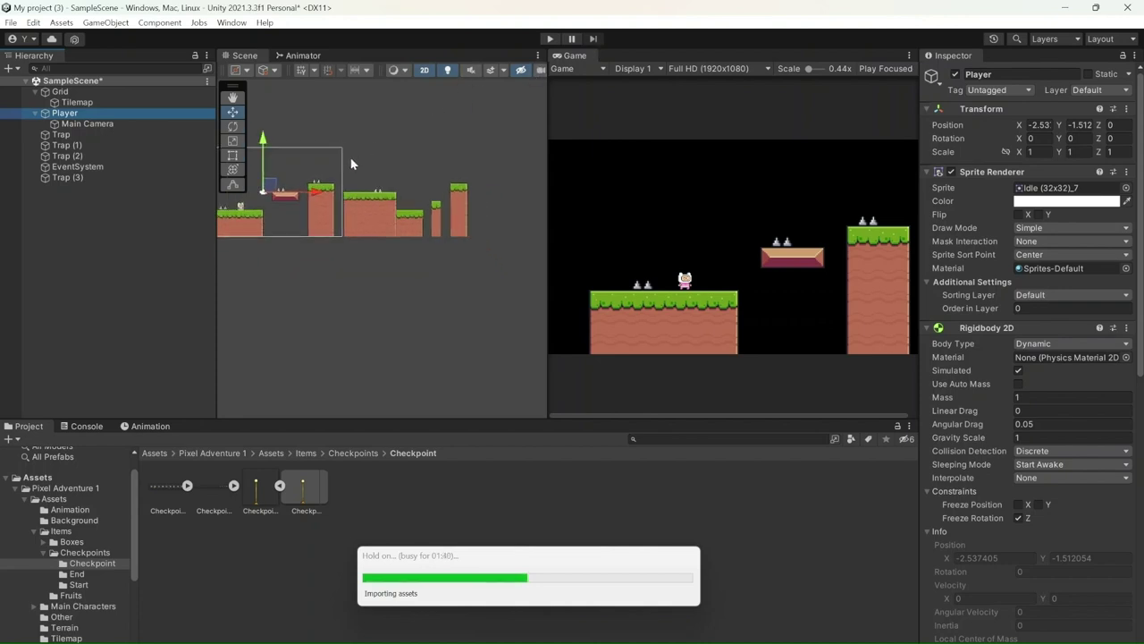
scroll(472, 183, up, 6)
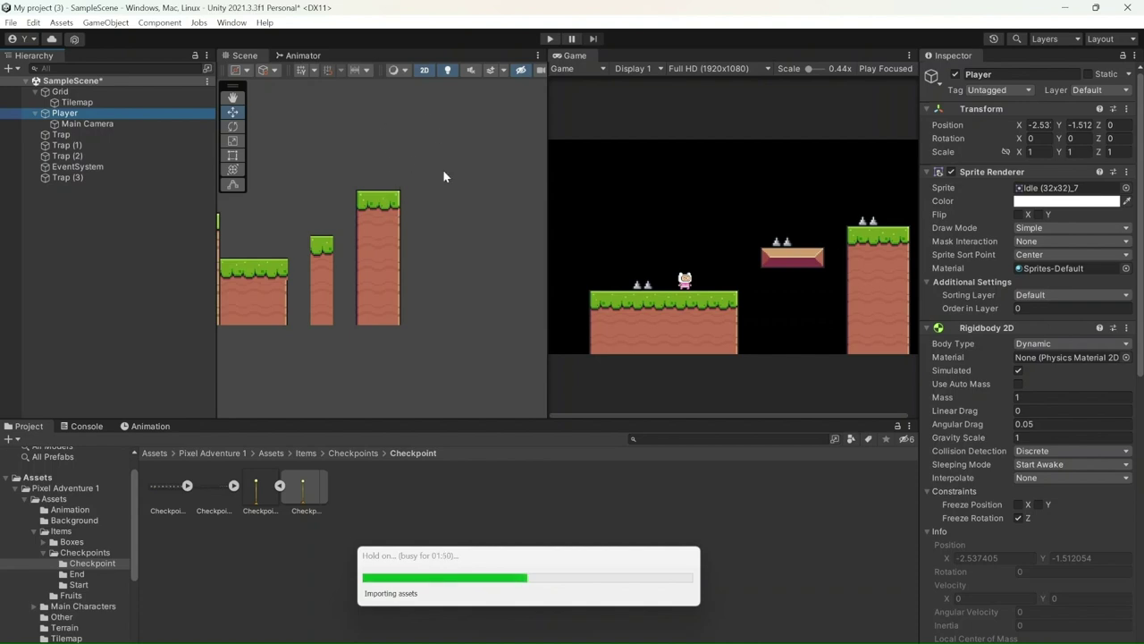
scroll(445, 164, down, 8)
scroll(438, 157, up, 3)
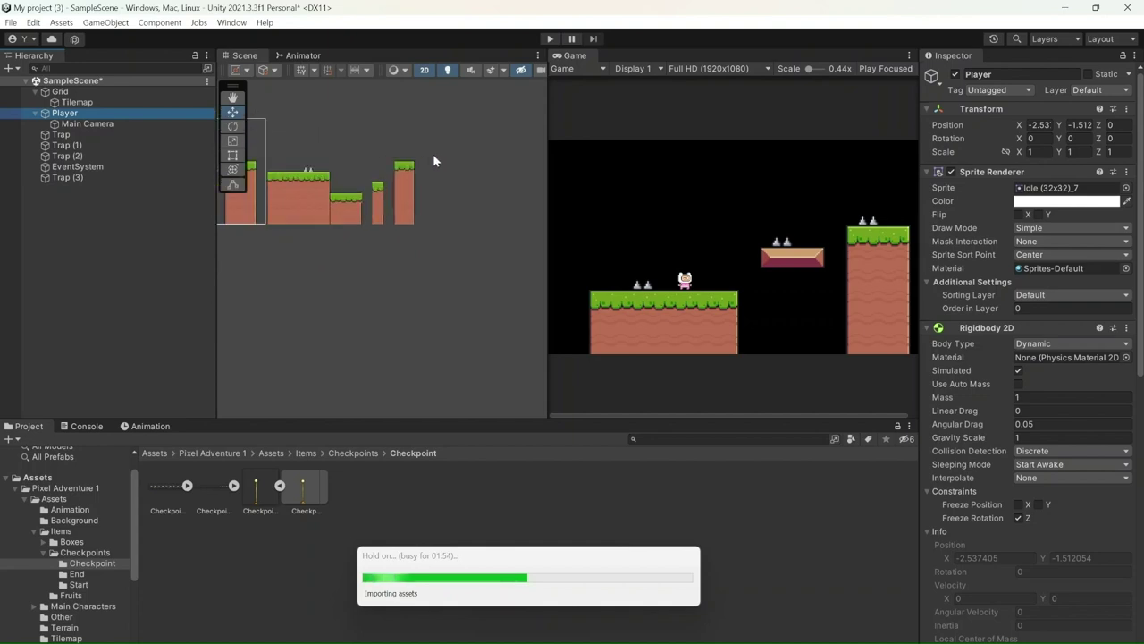
scroll(435, 156, up, 2)
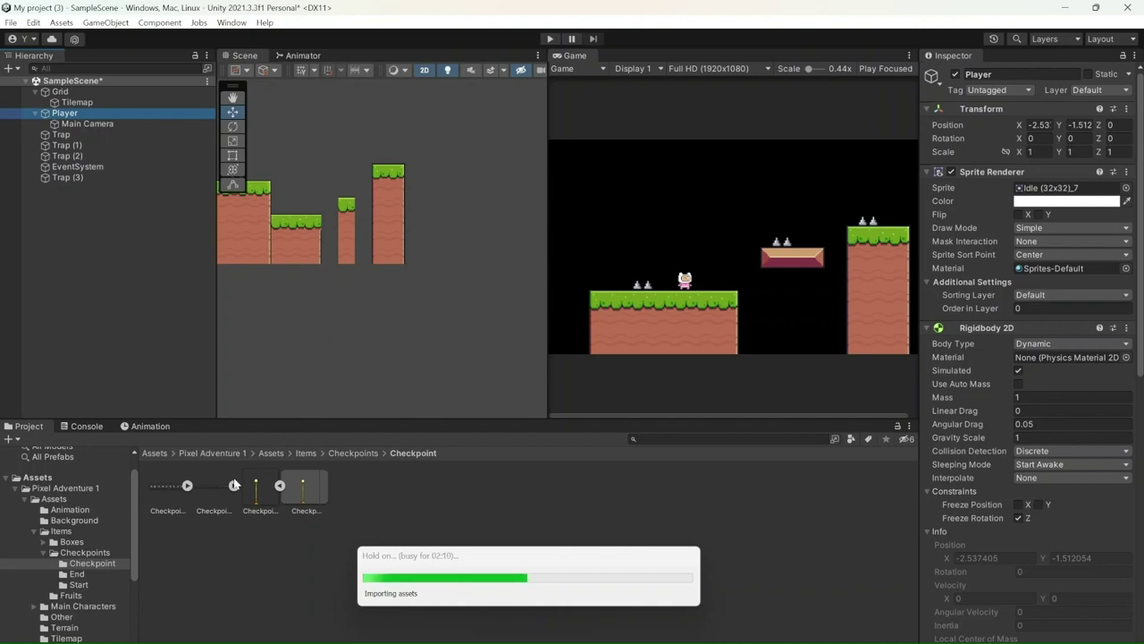
- Place the Checkpoint (No Flag) sprite from the Checkpoints assets on the level's last tall pillar, at about X 22.73, Y 1.48
click(40, 478)
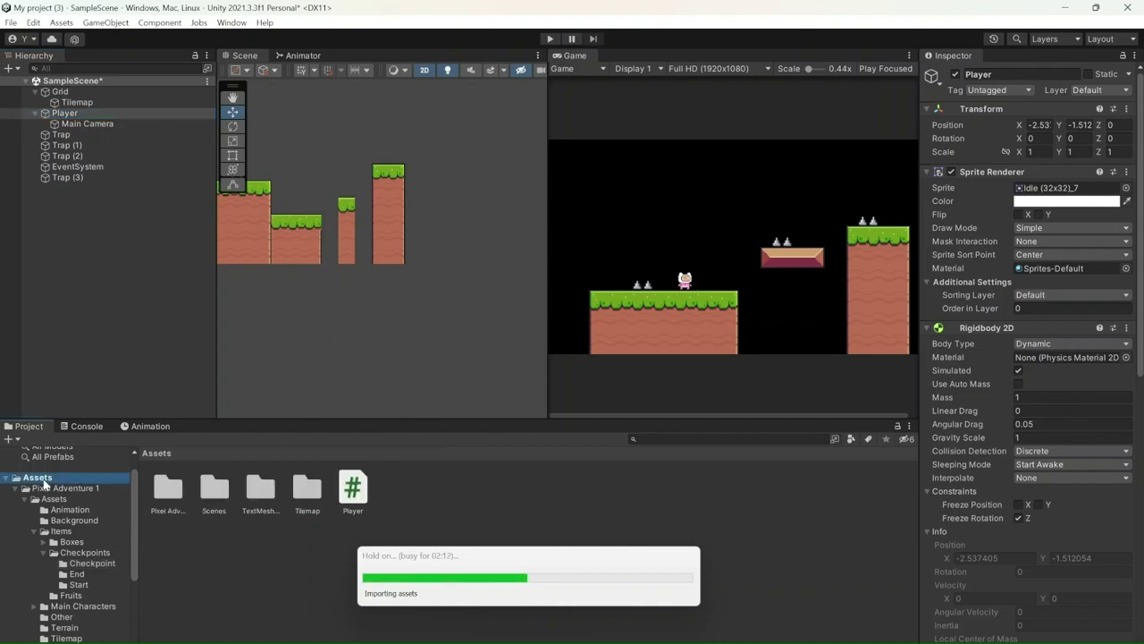
click(75, 553)
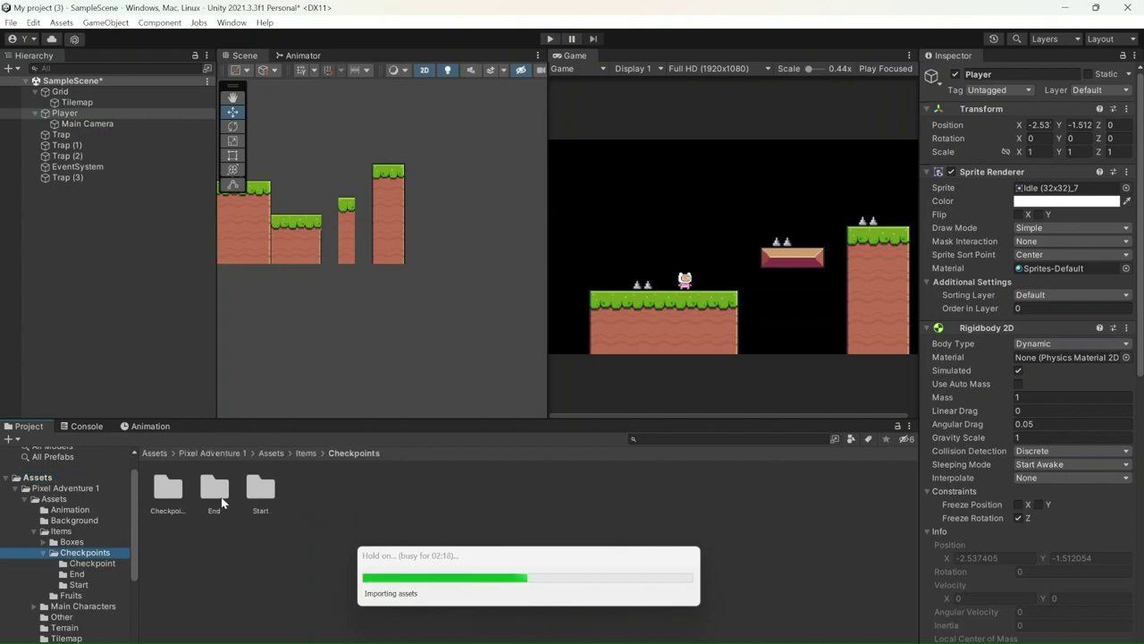
double_click(174, 497)
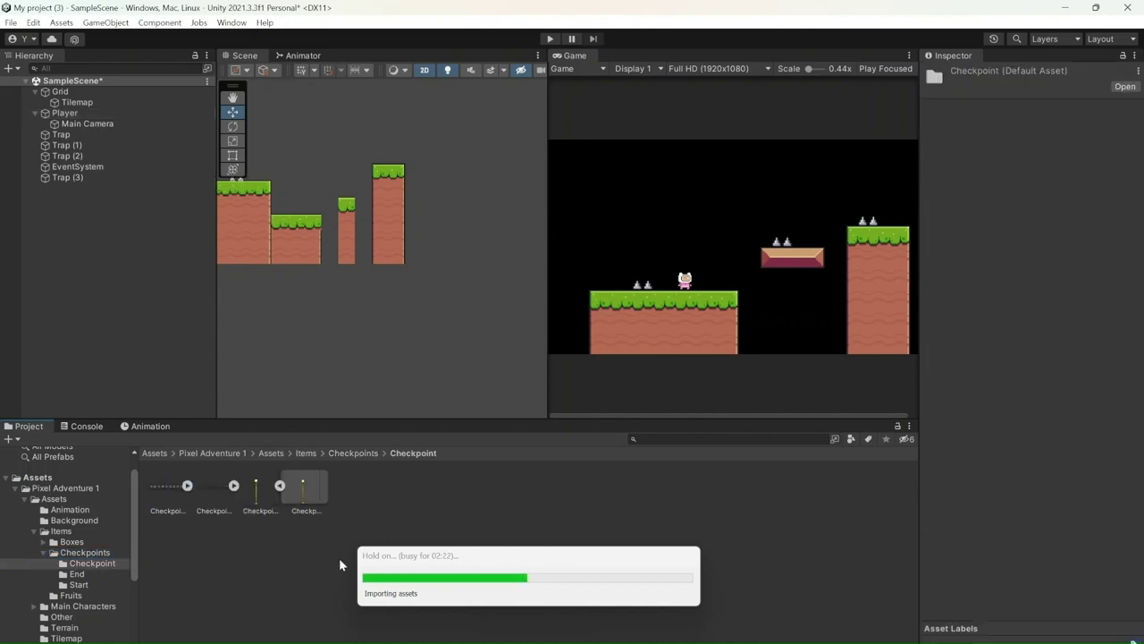
click(261, 501)
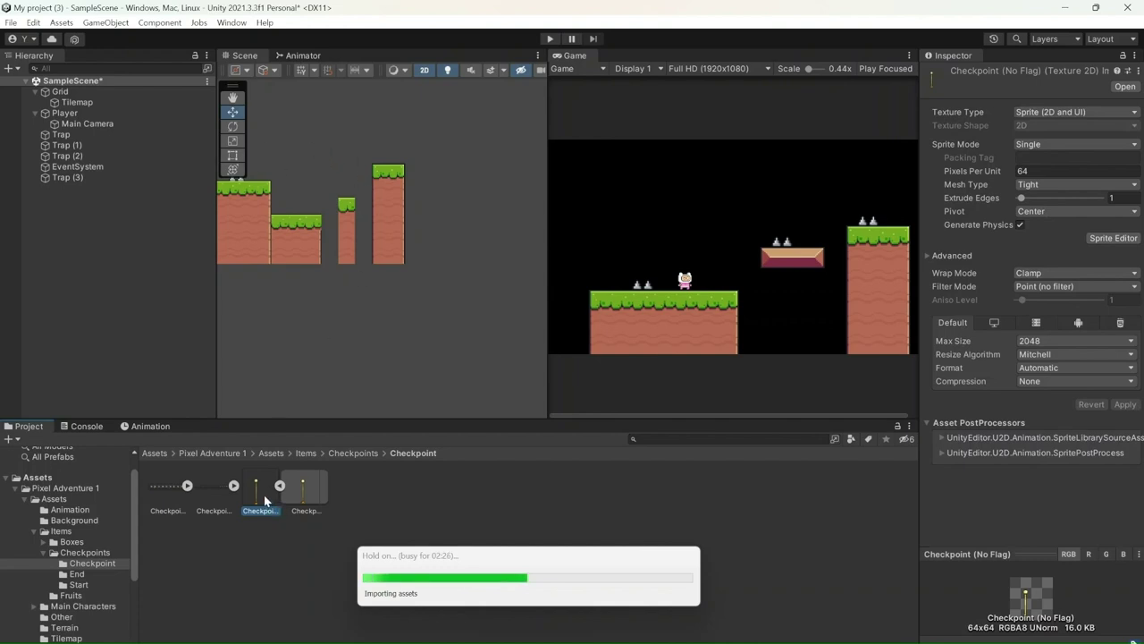
scroll(420, 143, up, 2)
drag(264, 486, 386, 168)
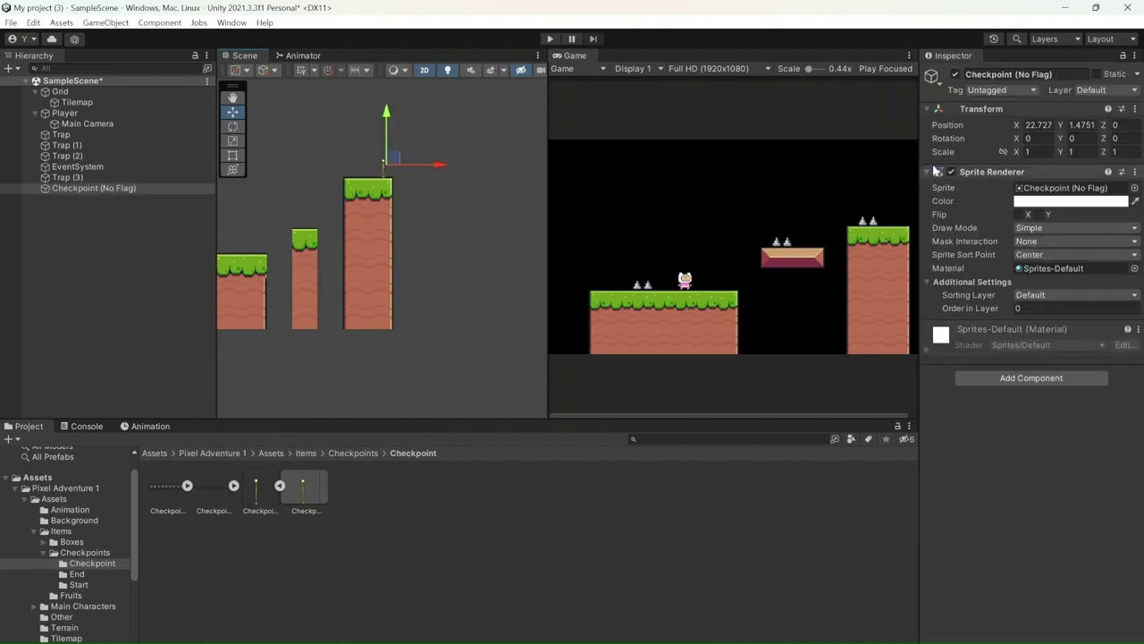
- Set the checkpoint's X and Y scale to 2 and raise it to about Y 1.98 so it stands on the pillar
text(22)
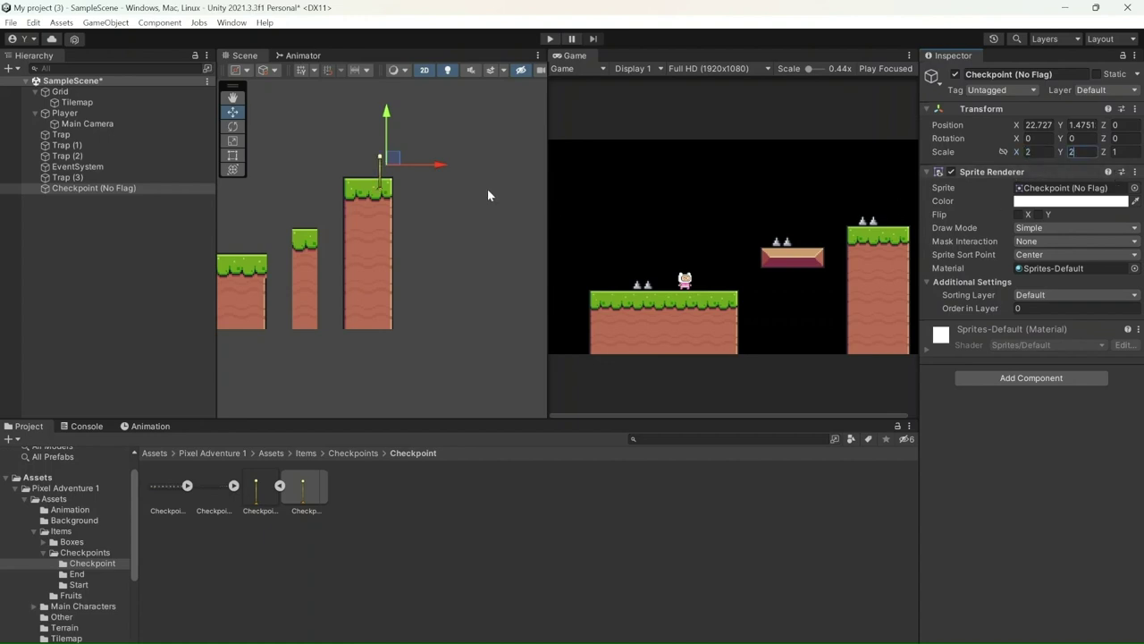
drag(385, 130, 387, 115)
- Rename the Checkpoint (No Flag) object to ClearPoint
click(135, 188)
click(137, 188)
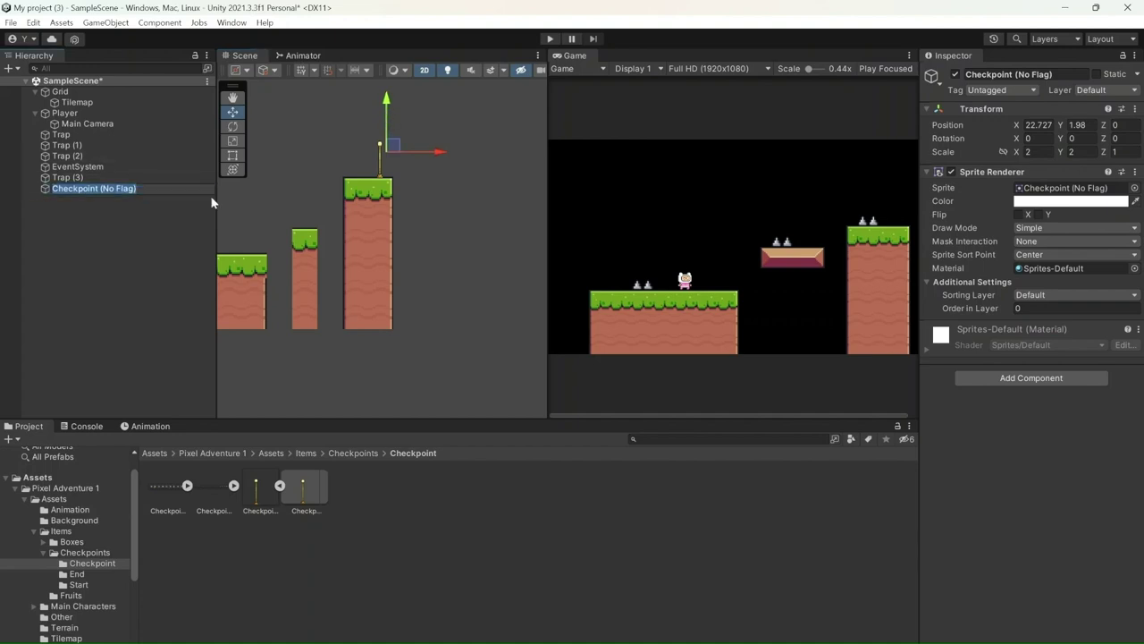
text(Cle)
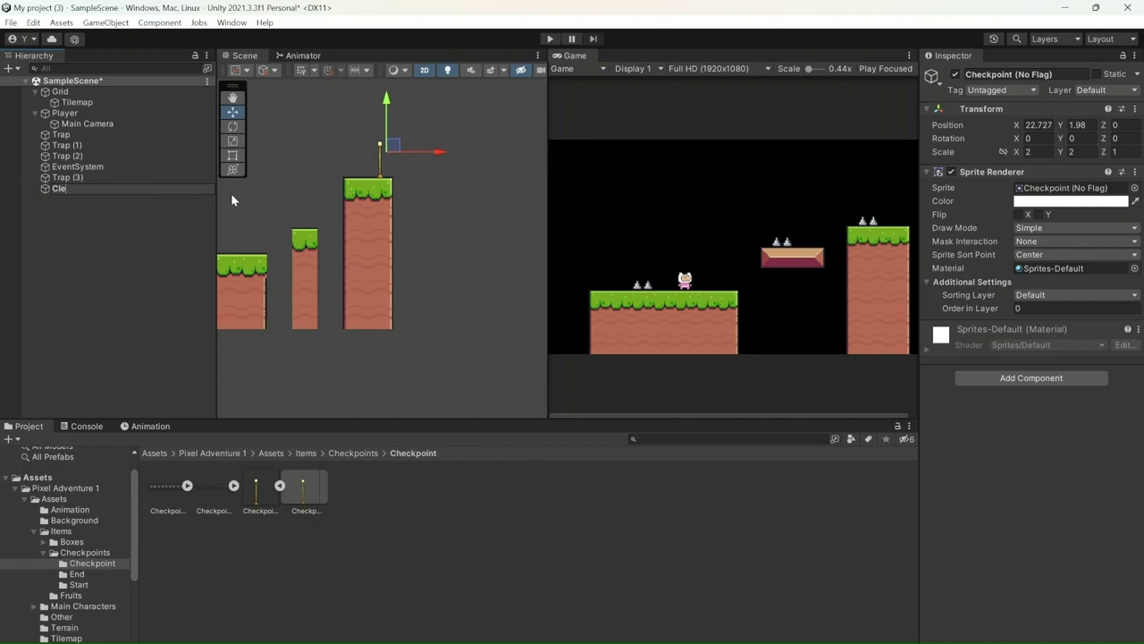
text(arPoint)
click(143, 187)
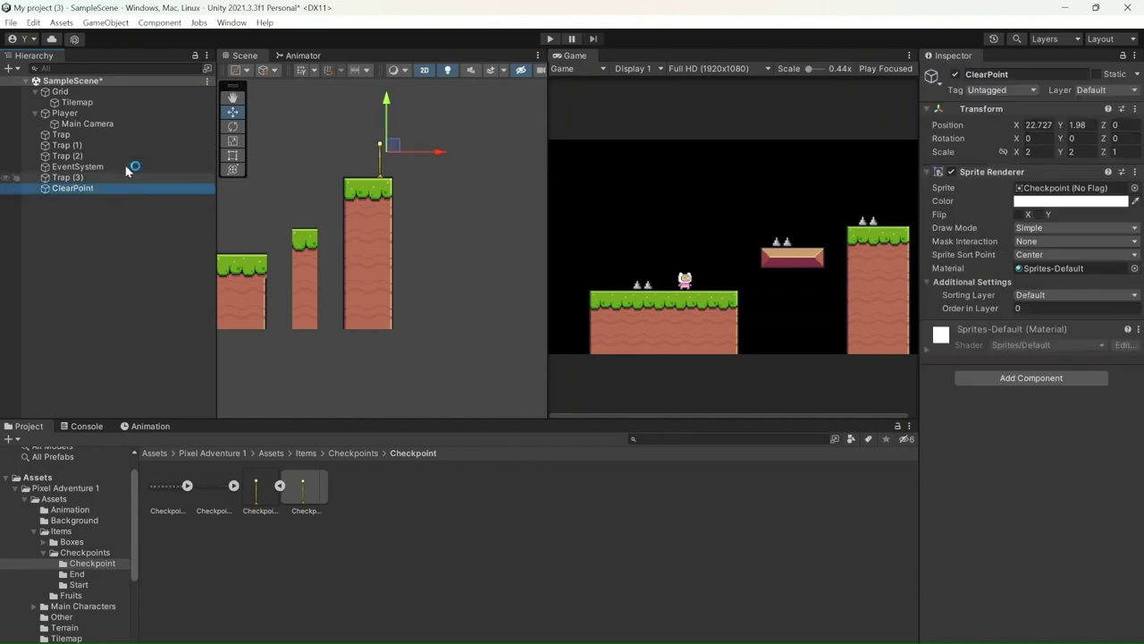
- Add a Rigidbody 2D component to ClearPoint and set its body type to Static
click(1022, 377)
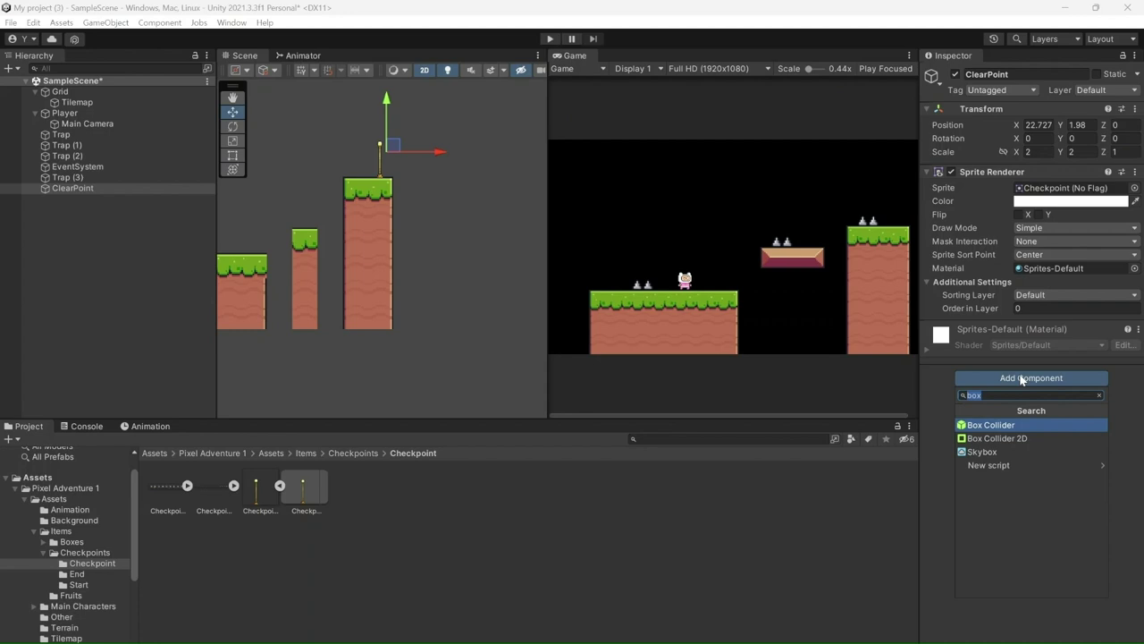
text(Ri)
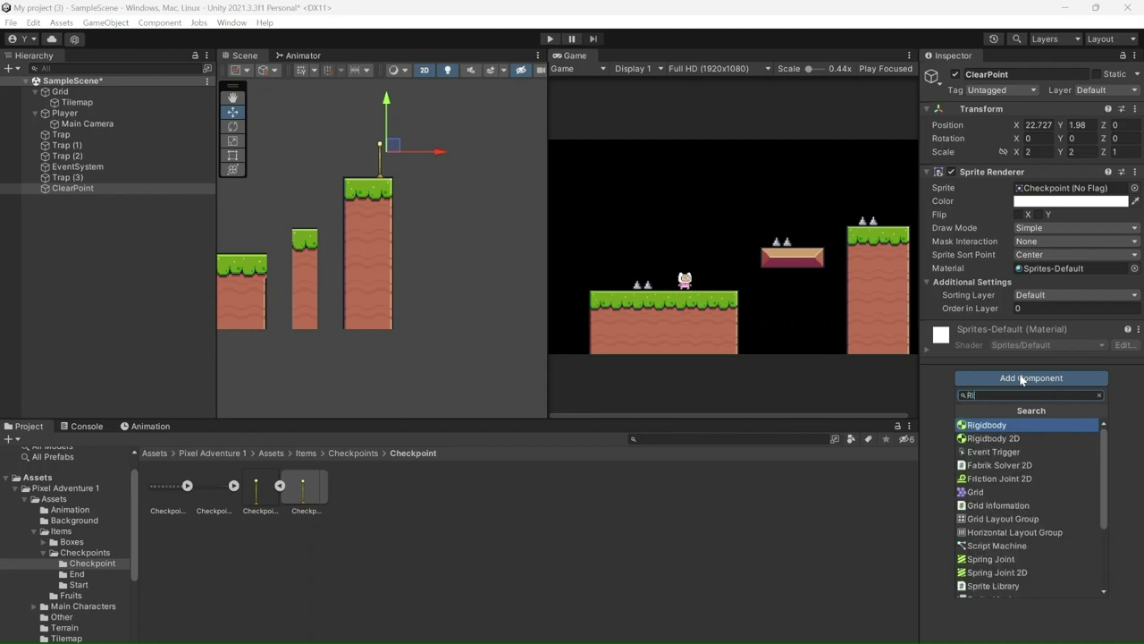
click(1046, 440)
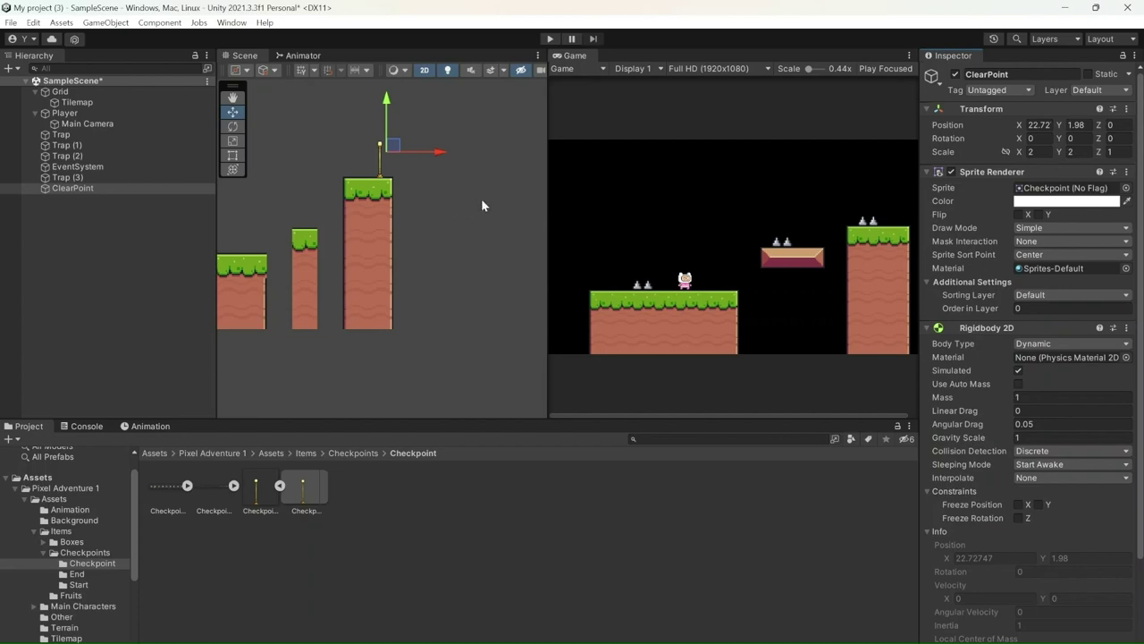
click(1034, 345)
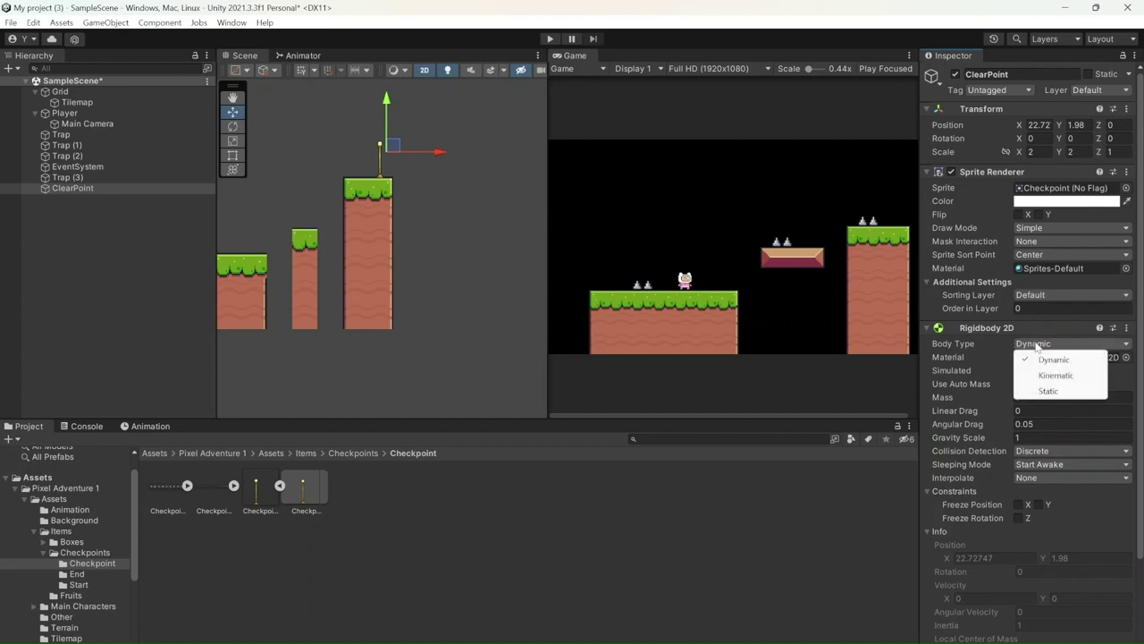
click(1063, 393)
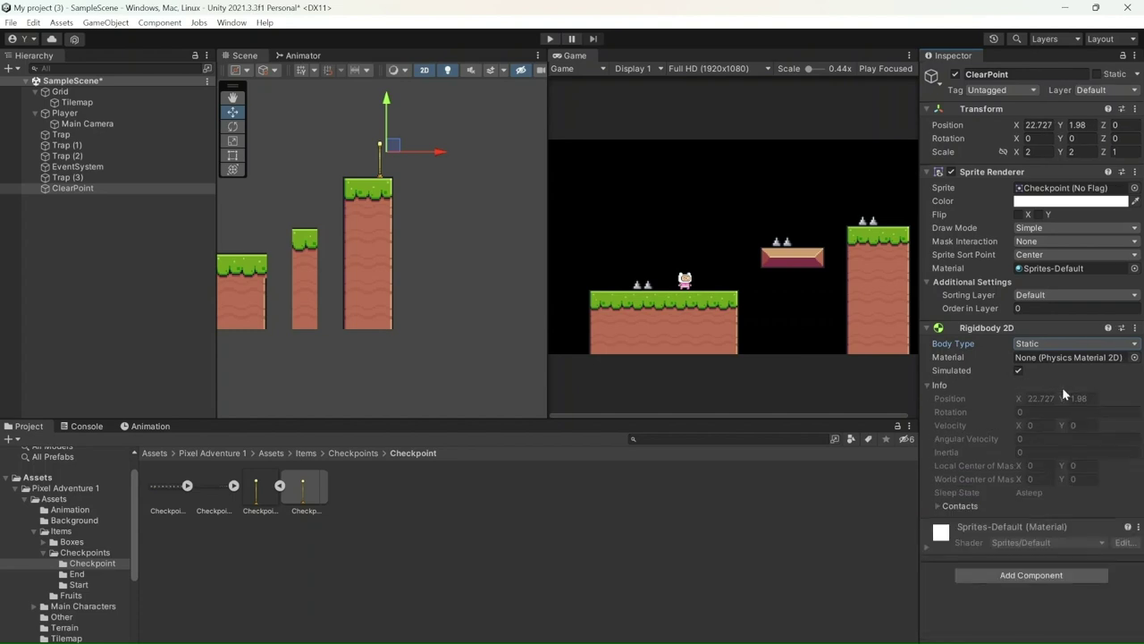
- Add a Box Collider 2D to ClearPoint and shrink it to fit the pole, about 0.11 by 0.73 in size
click(1042, 572)
text(box)
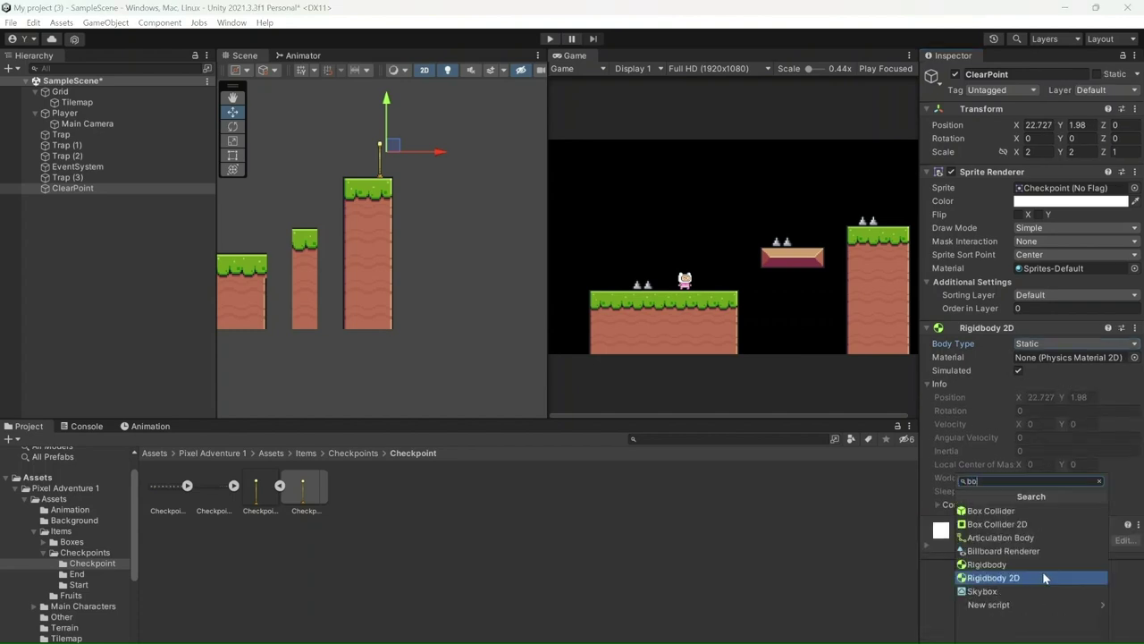
click(1041, 524)
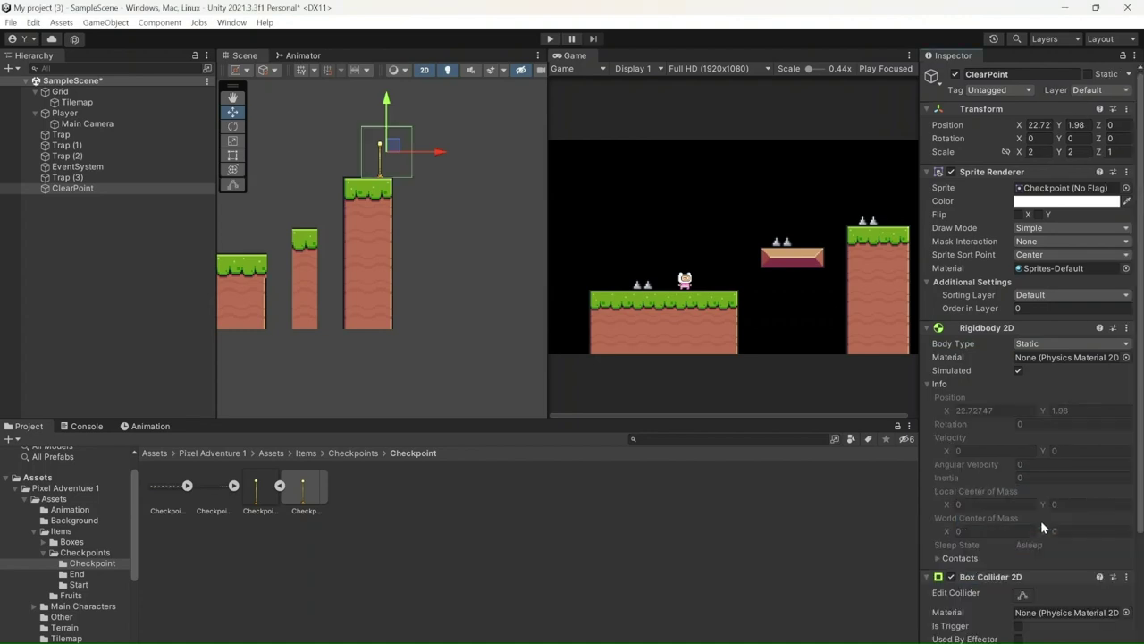
scroll(1037, 536, down, 3)
scroll(450, 152, up, 3)
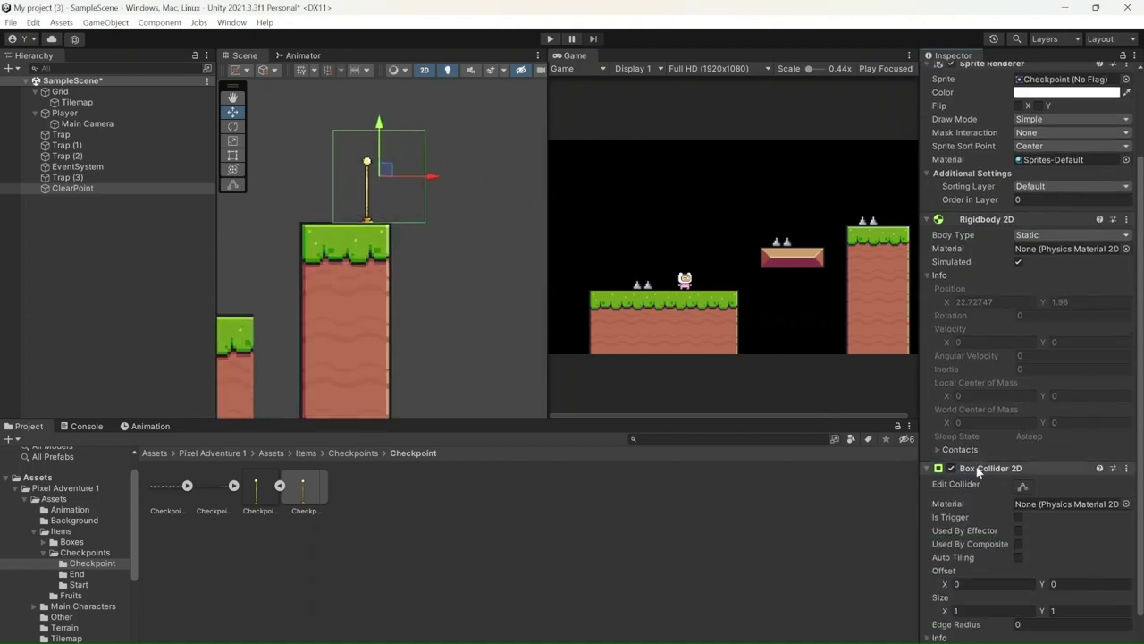
click(1023, 485)
drag(426, 177, 367, 160)
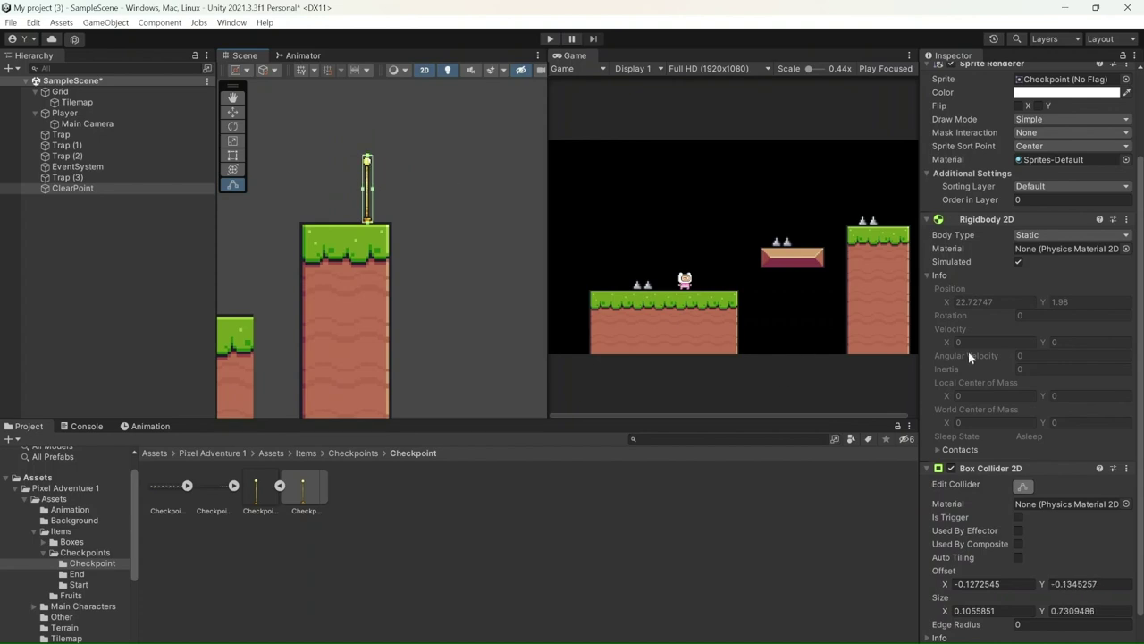
- Assign the Finish tag to ClearPoint and leave collider editing
scroll(1068, 390, up, 3)
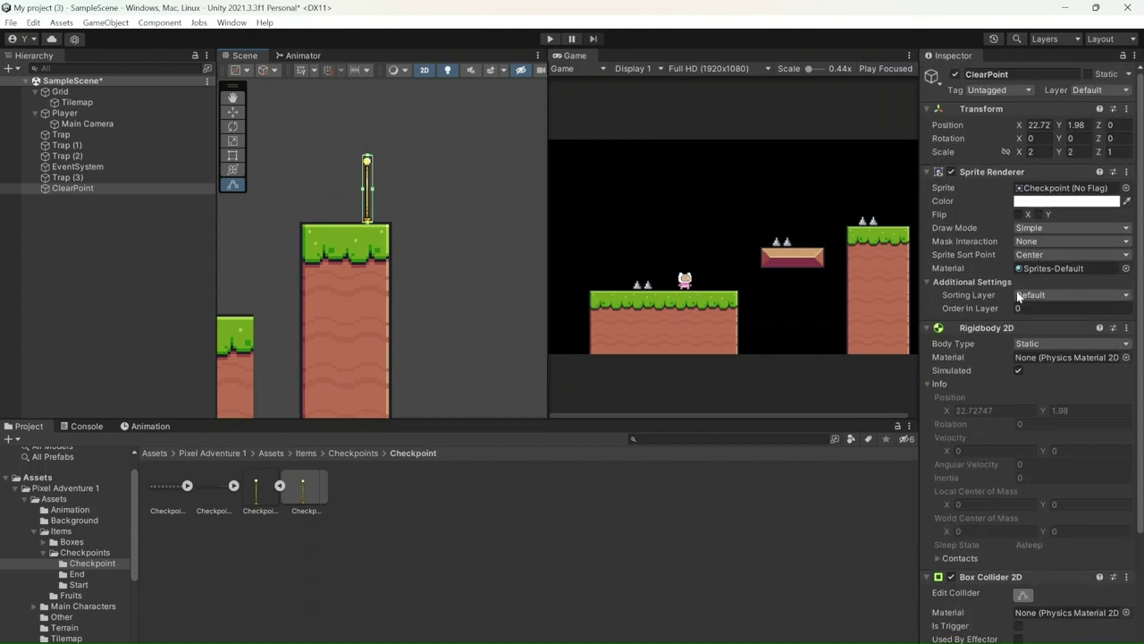
click(1010, 89)
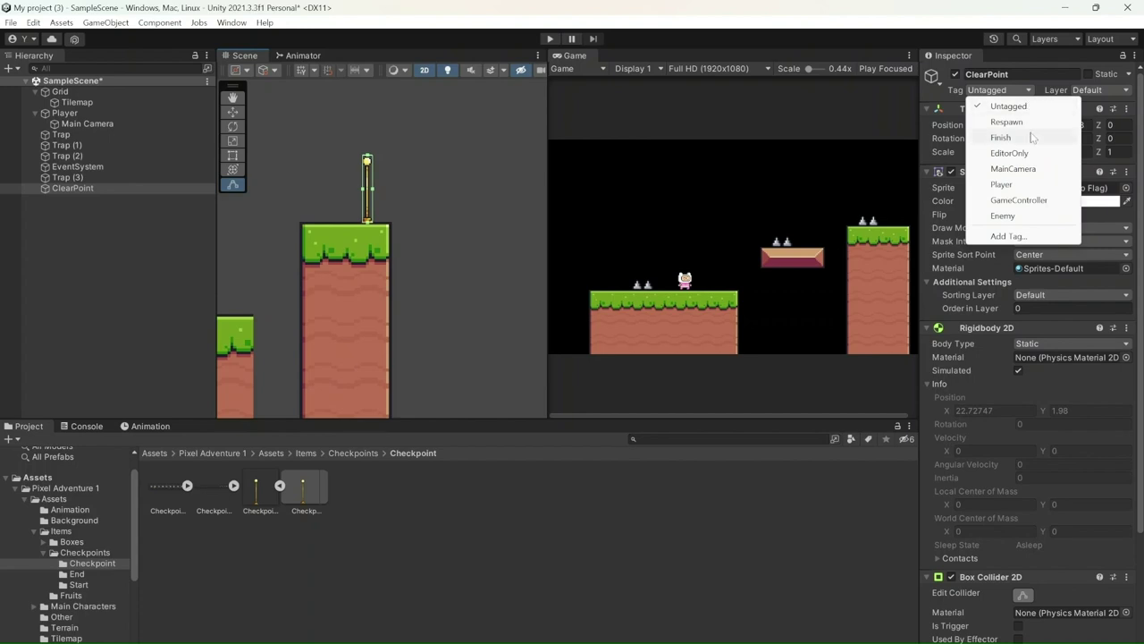
click(1032, 139)
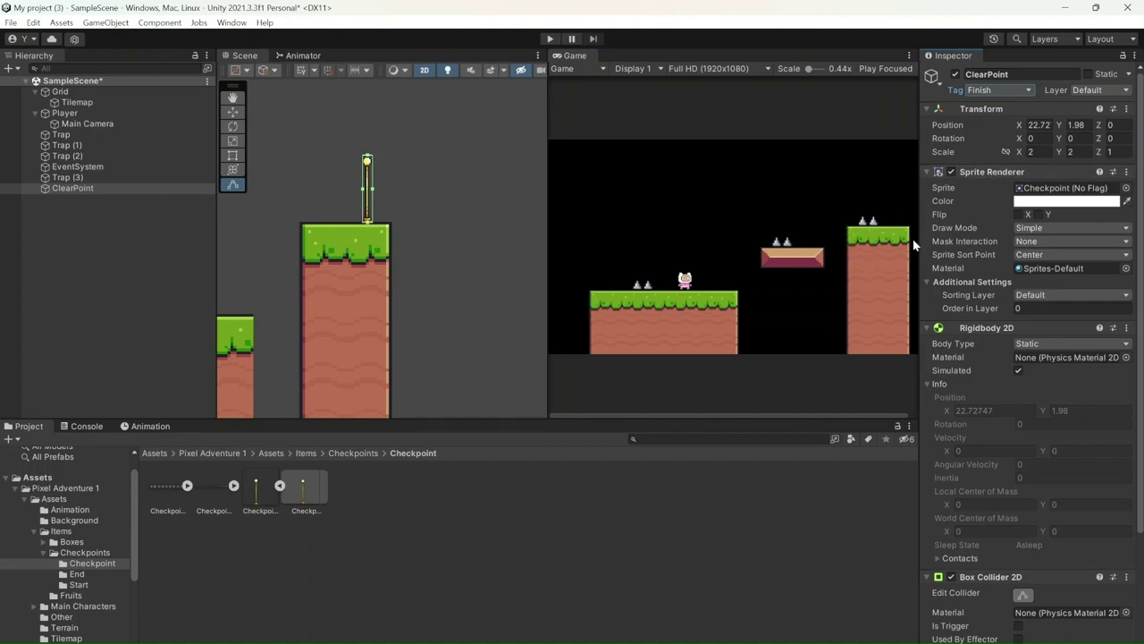
scroll(652, 253, down, 1)
scroll(407, 202, down, 6)
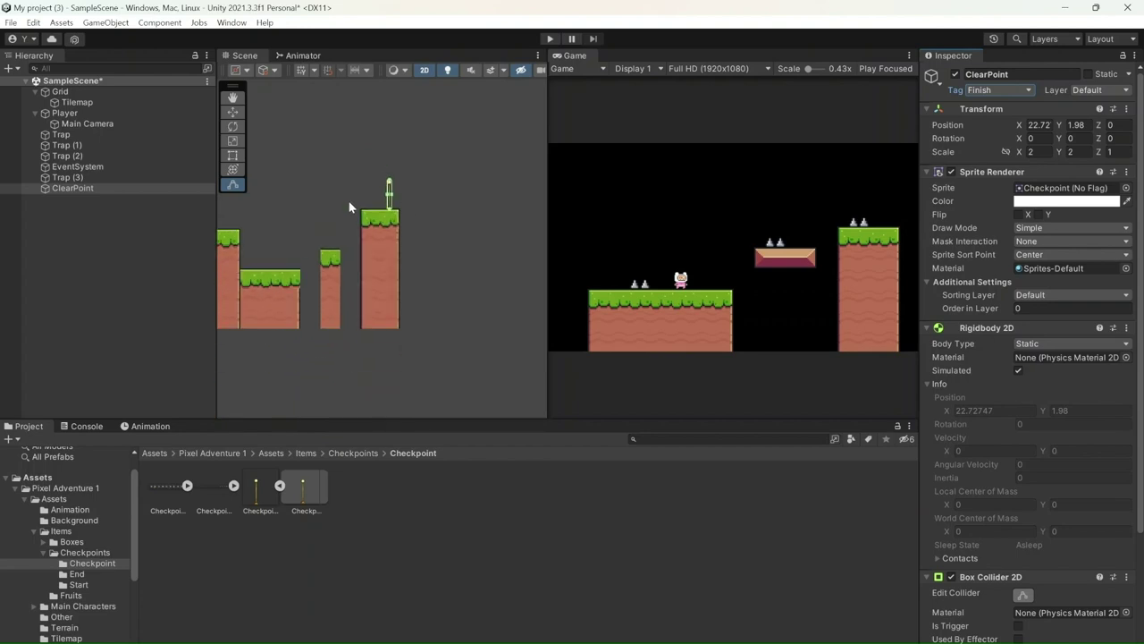
click(131, 188)
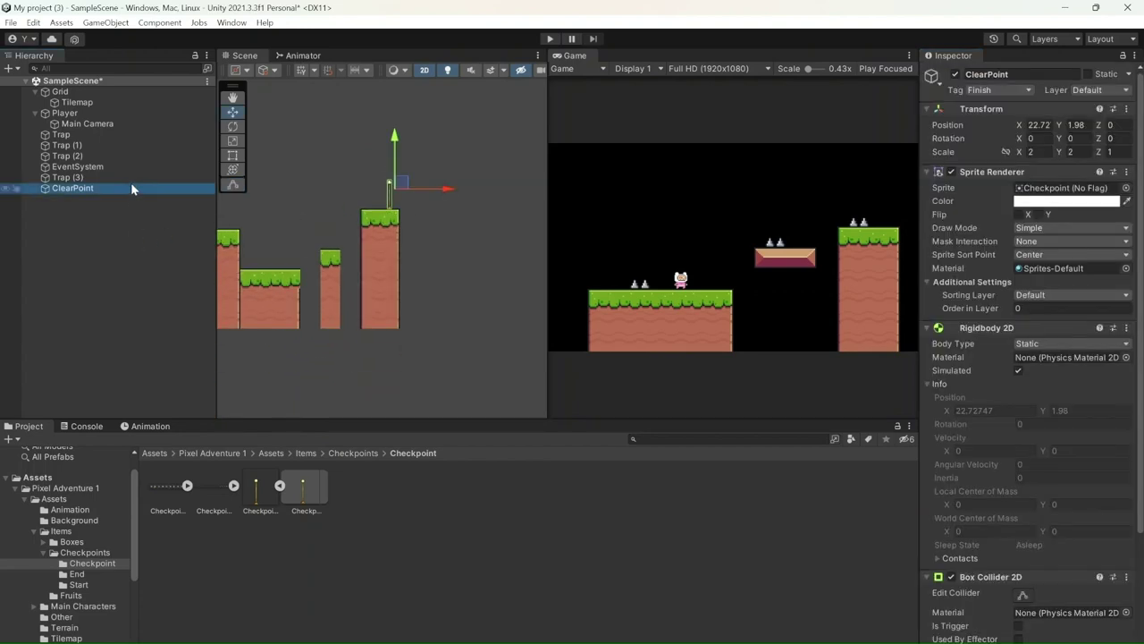
- Create a UI Canvas at the root of the scene, with no parent object
click(147, 229)
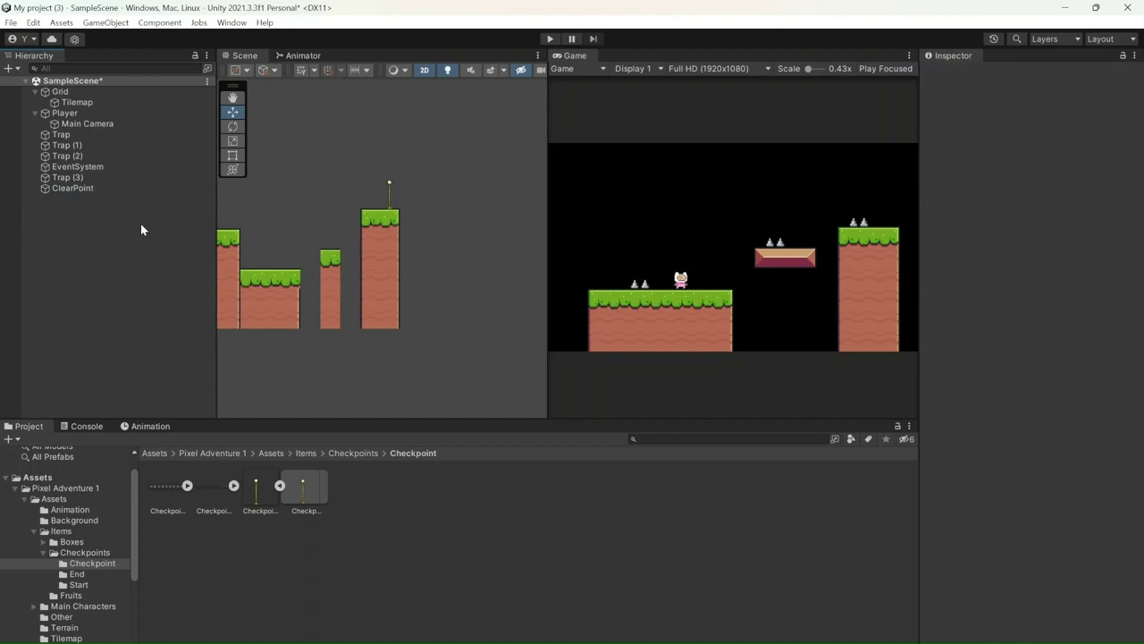
right_click(117, 249)
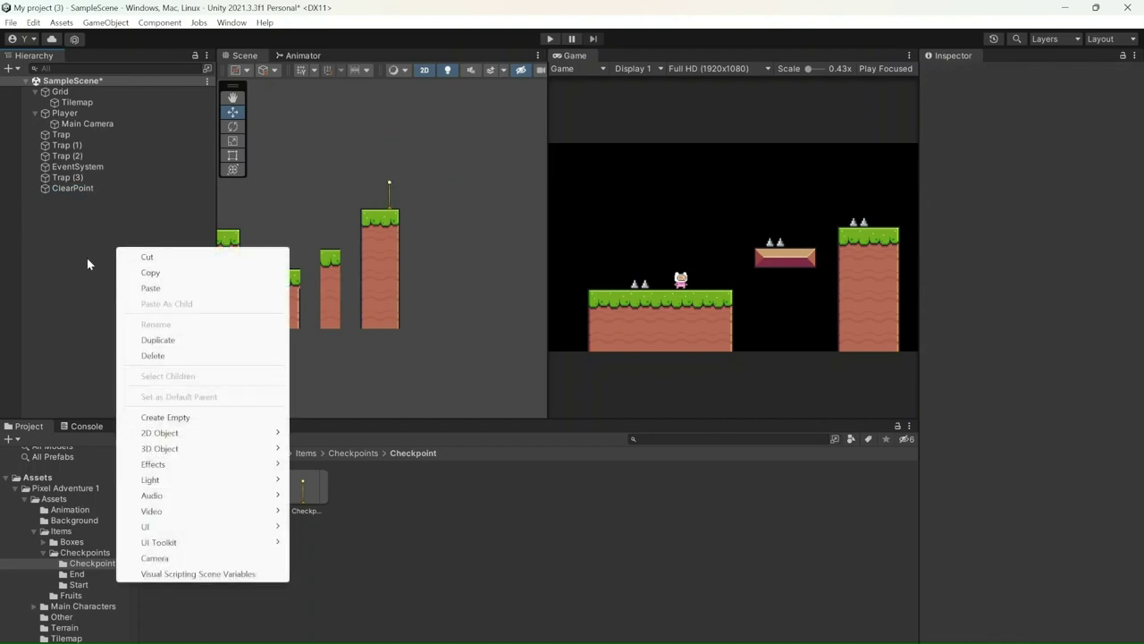
click(88, 250)
right_click(87, 250)
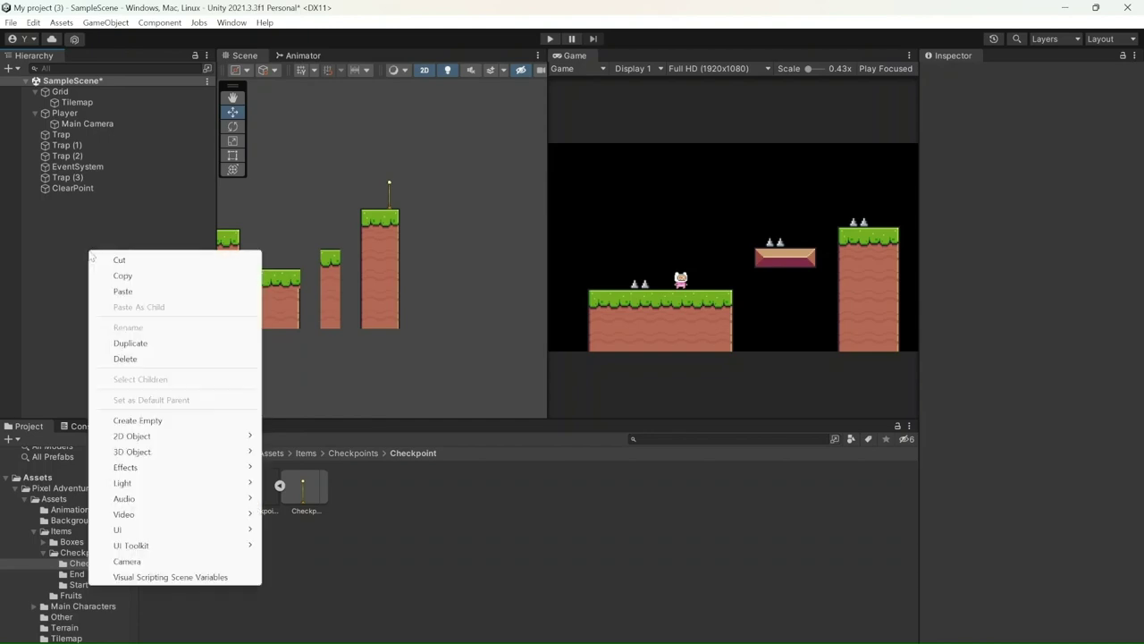
mouse_move(187, 536)
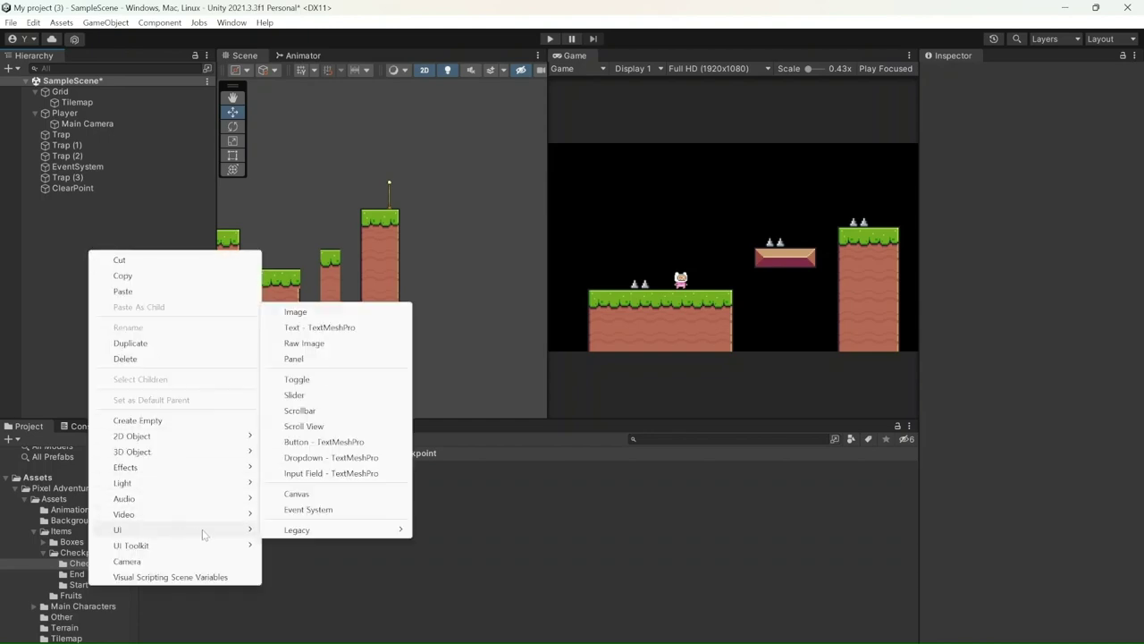
click(297, 493)
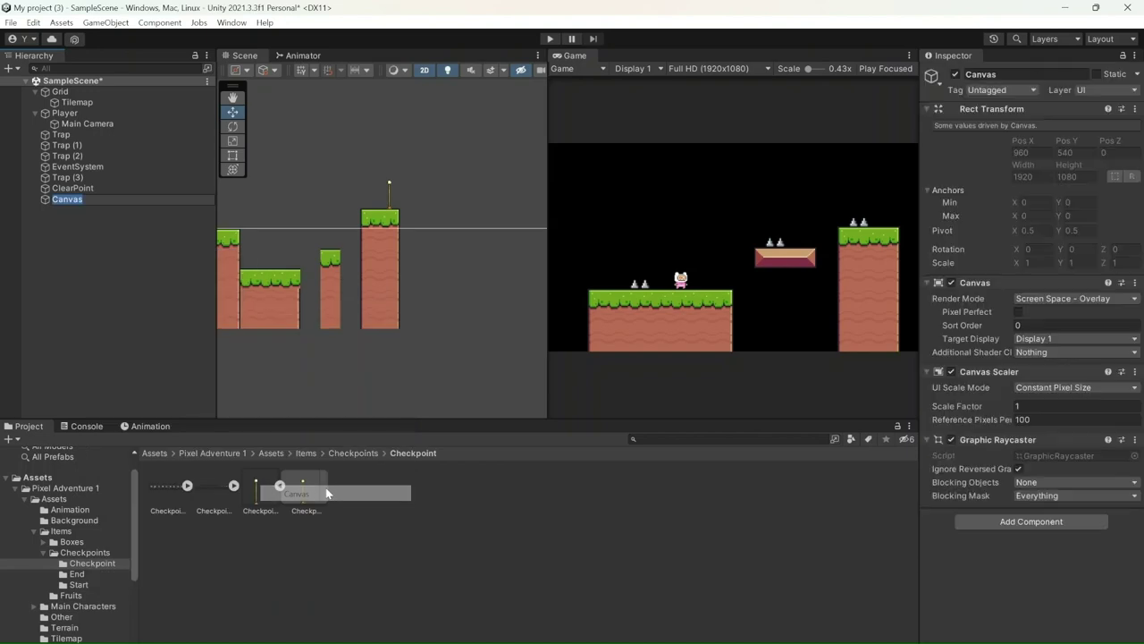
- Examine the full Canvas frame in the scene and its size relative to the level
scroll(436, 285, down, 10)
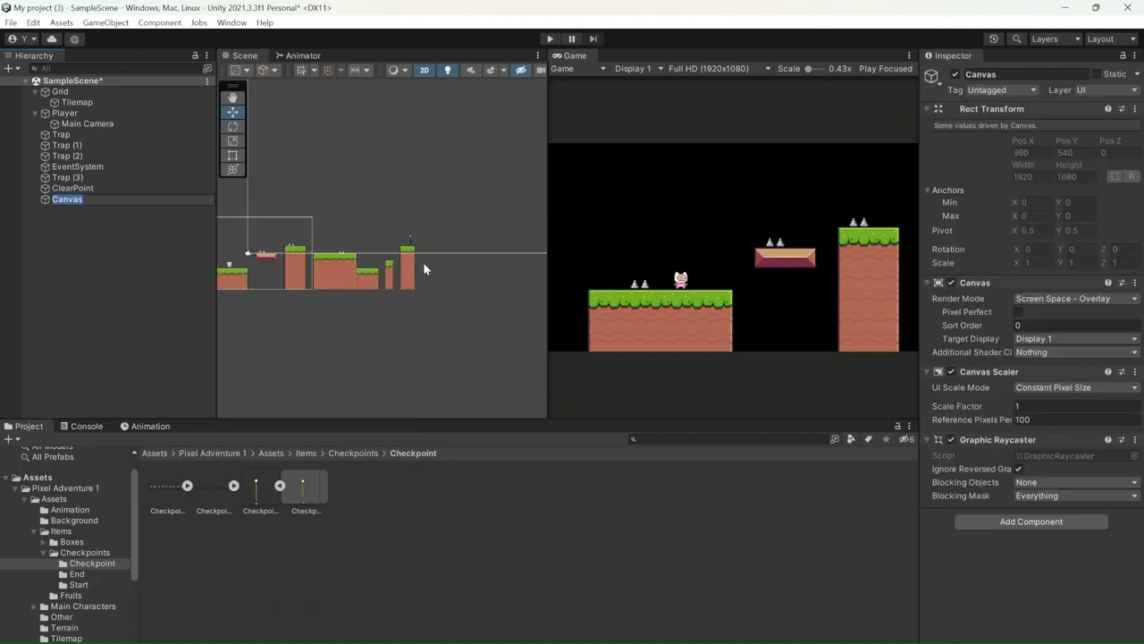
click(233, 97)
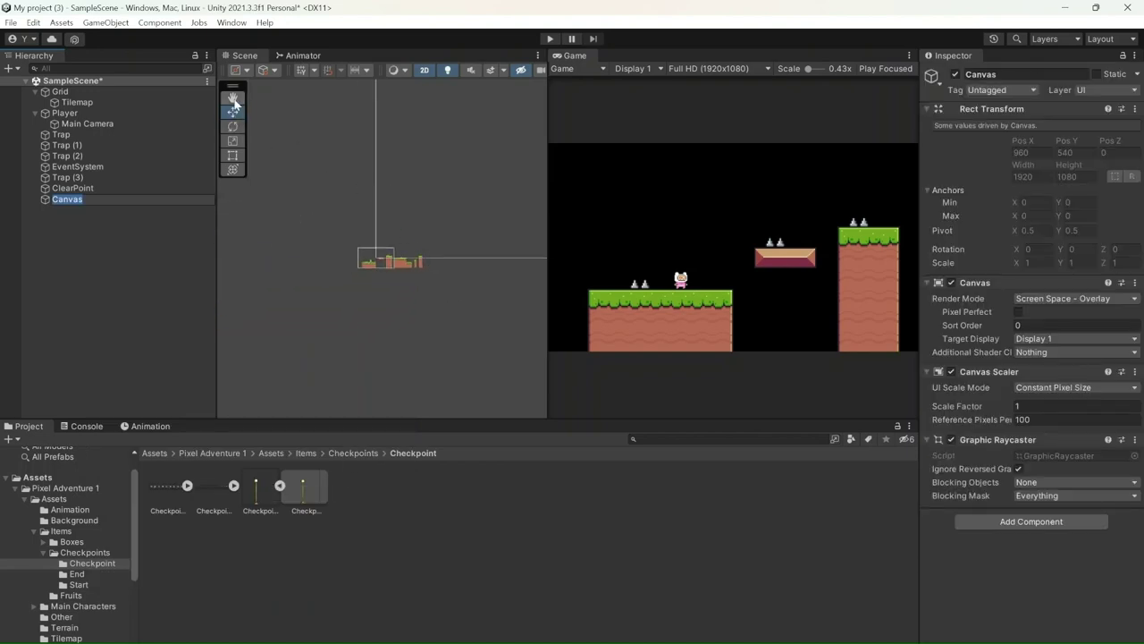
drag(493, 140, 320, 302)
scroll(372, 284, down, 3)
scroll(384, 279, up, 2)
scroll(391, 289, down, 4)
scroll(329, 261, down, 4)
scroll(402, 238, up, 2)
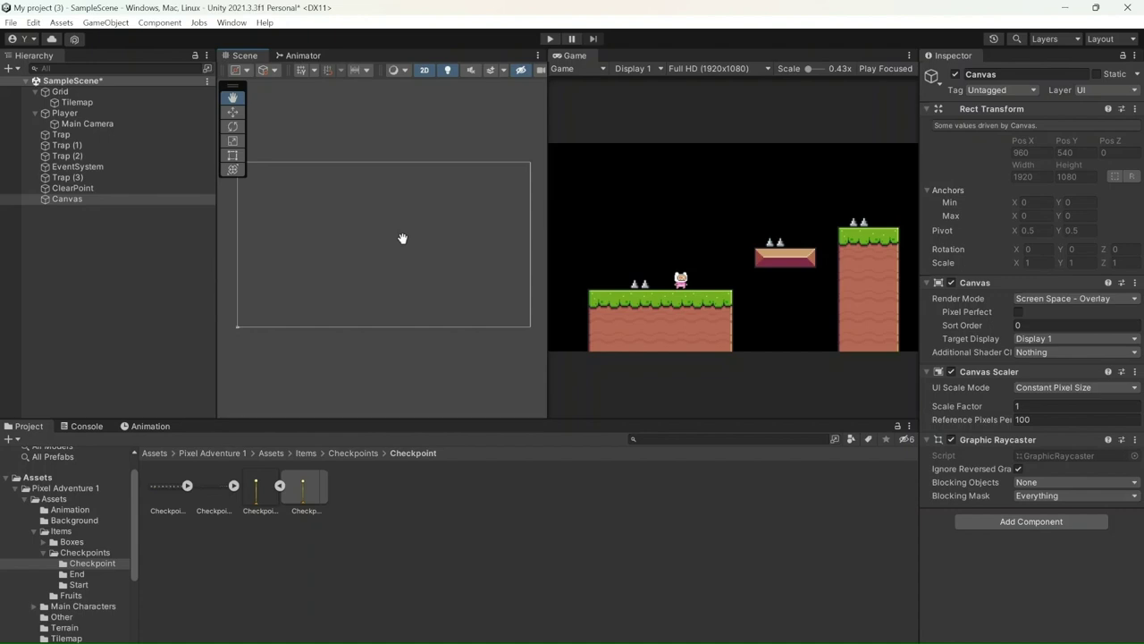
scroll(249, 325, up, 2)
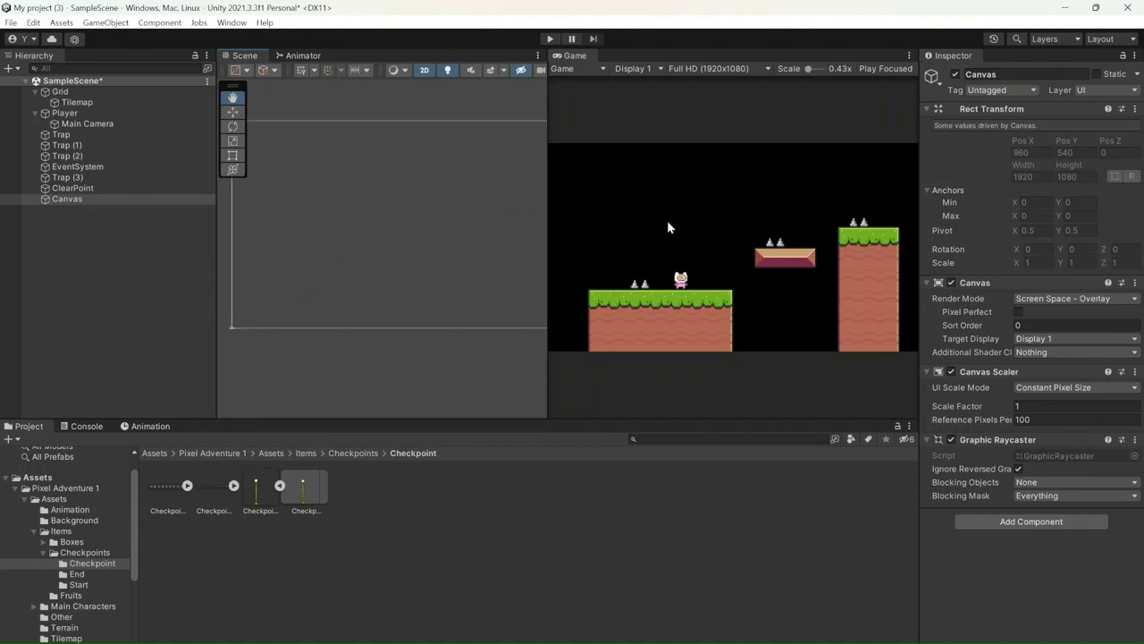
scroll(396, 243, down, 3)
scroll(432, 227, up, 1)
scroll(432, 227, up, 1)
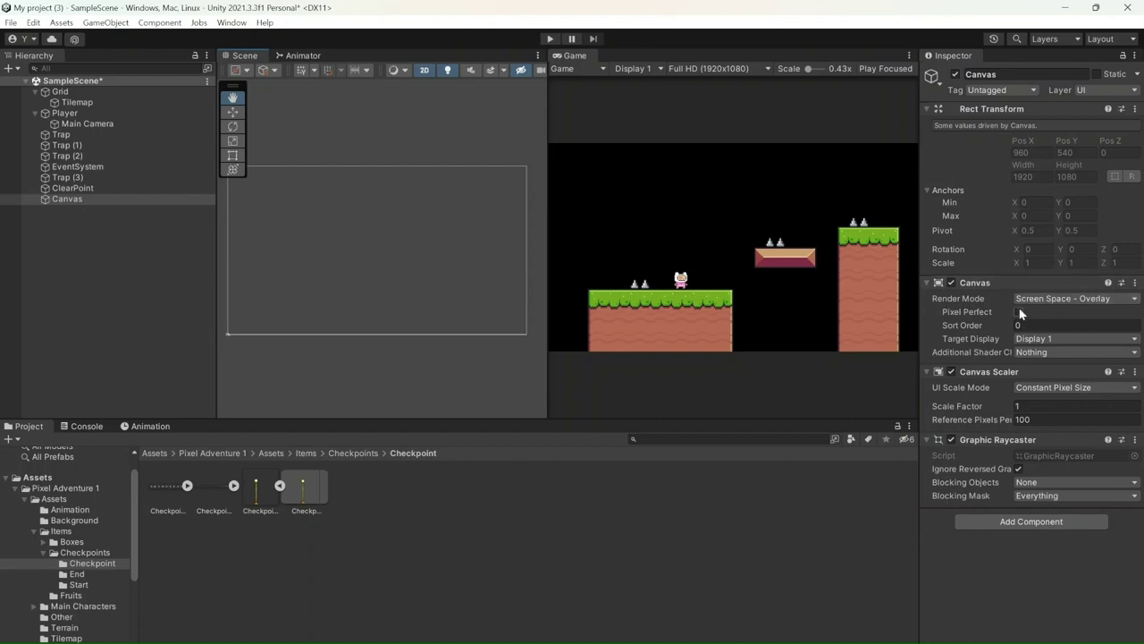
- Set the Canvas render mode to World Space
click(1059, 298)
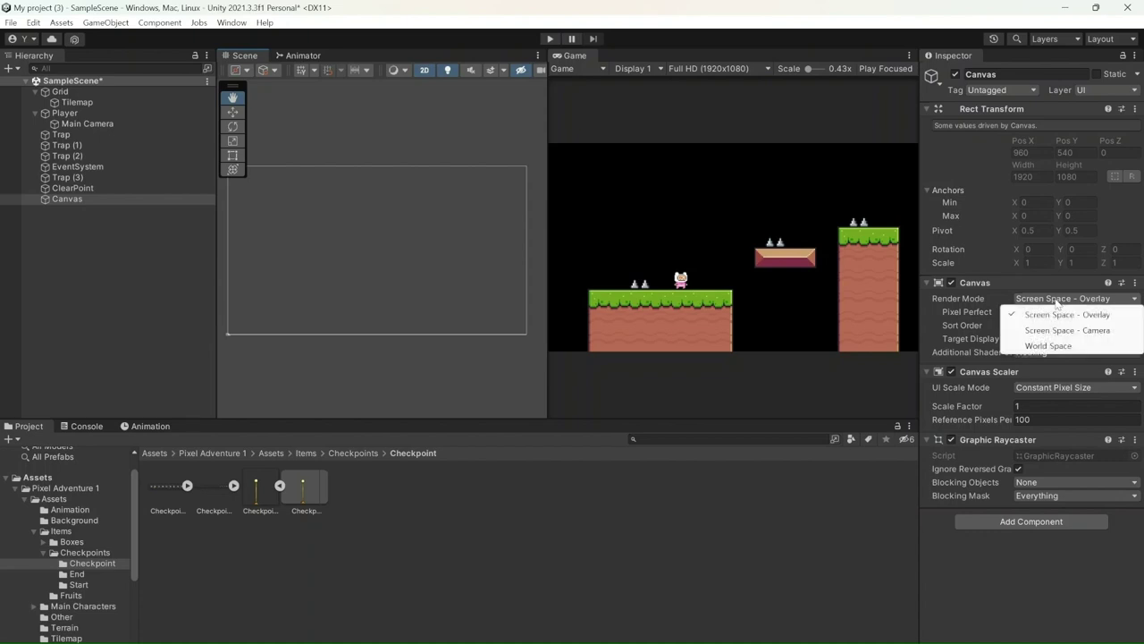
click(1068, 346)
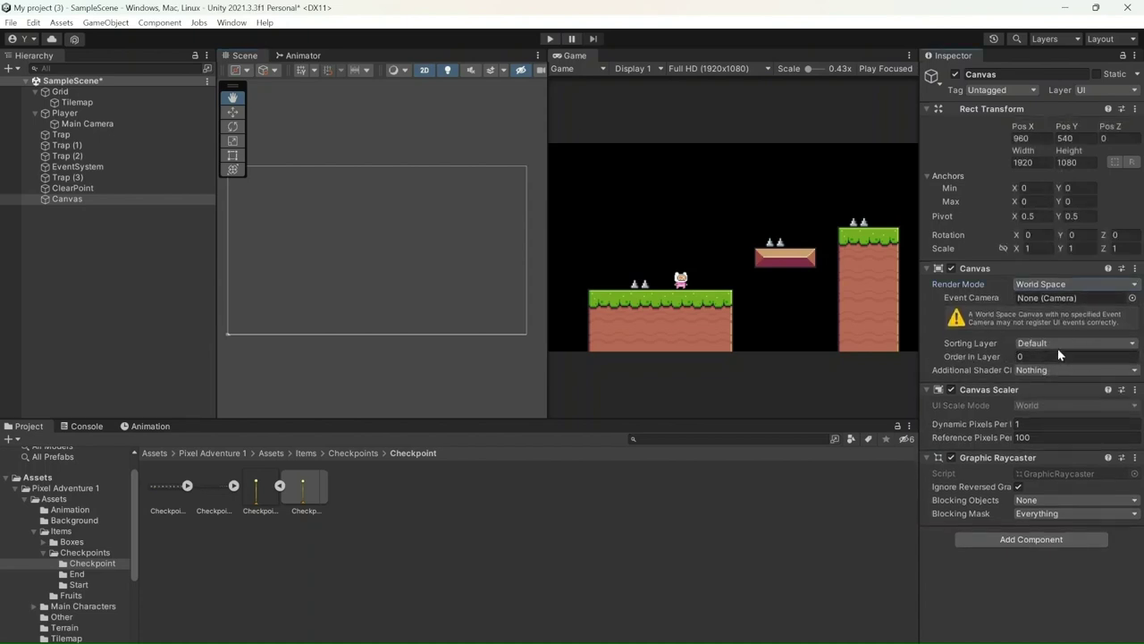
scroll(299, 322, down, 1)
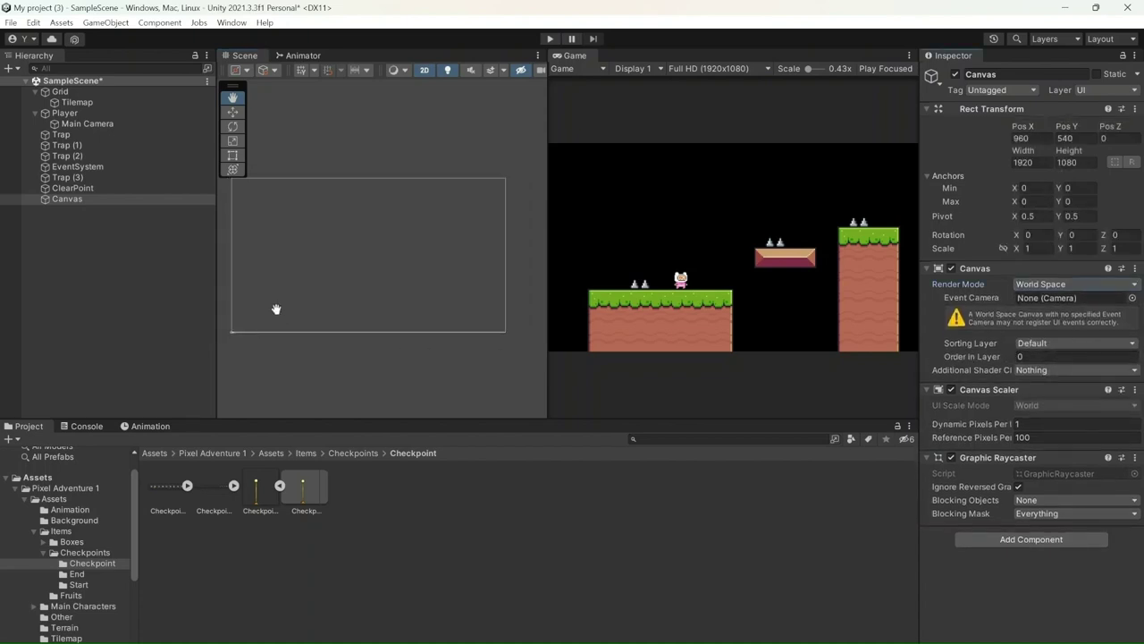
- Shrink the Canvas with the Rect Tool to about 433 by 402 around the level
click(235, 156)
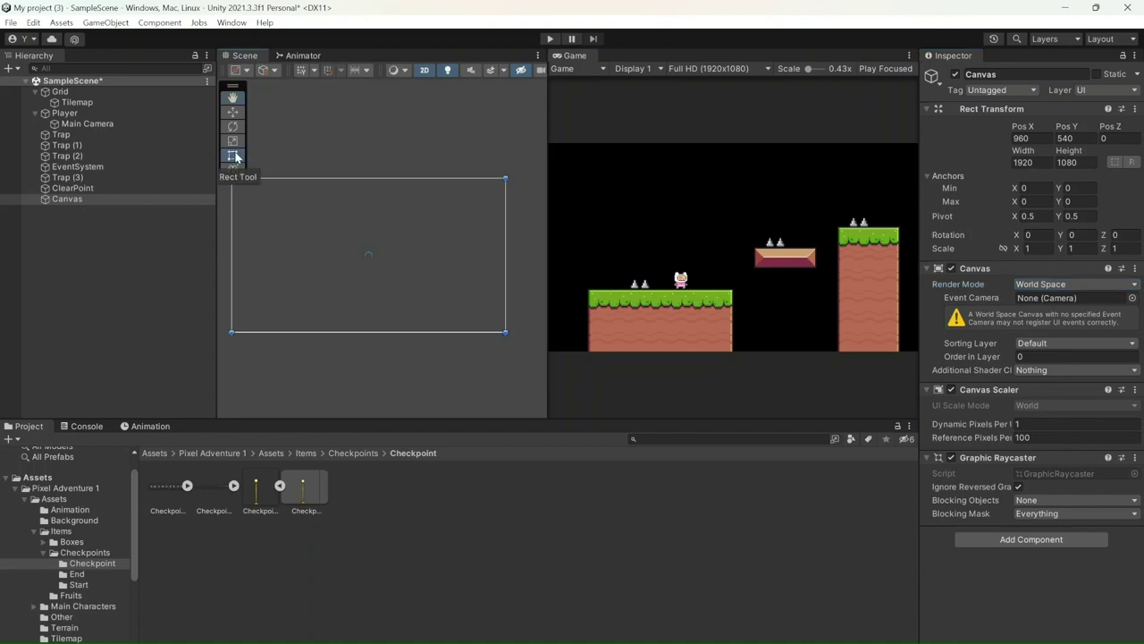
scroll(224, 259, up, 2)
scroll(237, 251, down, 3)
drag(233, 182, 224, 358)
scroll(354, 339, up, 1)
scroll(536, 320, down, 4)
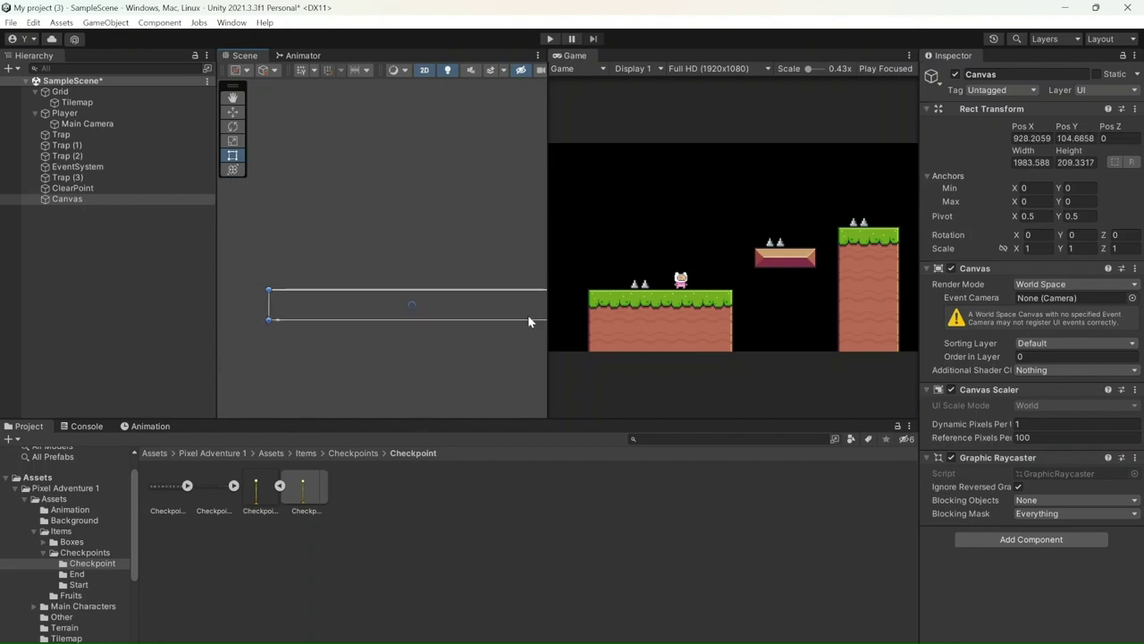
scroll(482, 317, down, 3)
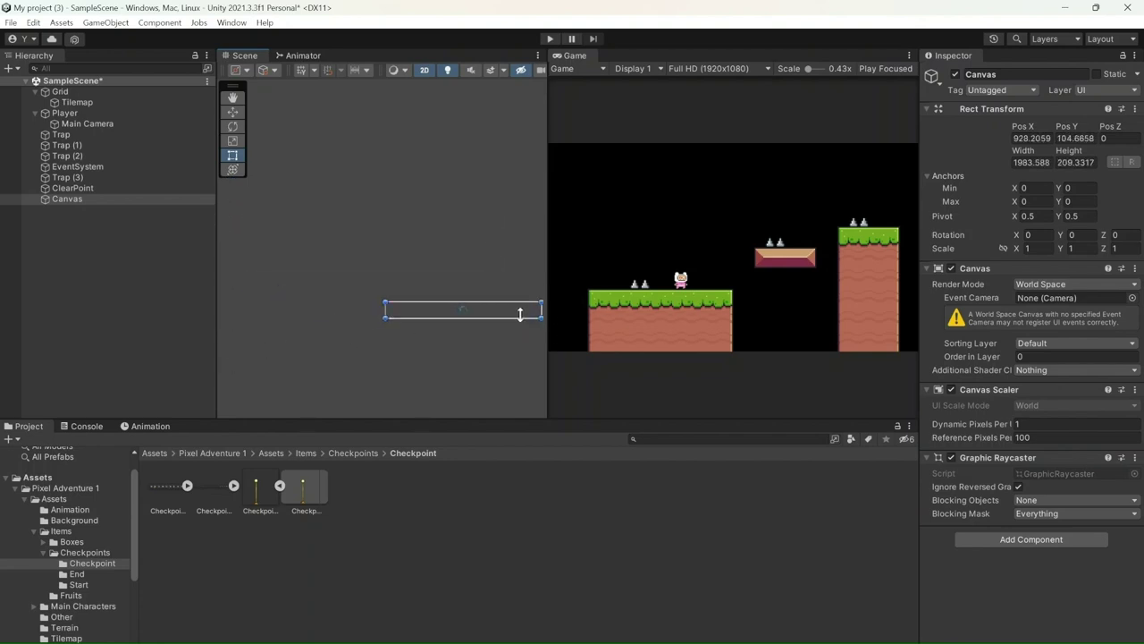
drag(544, 315, 405, 331)
scroll(389, 317, up, 6)
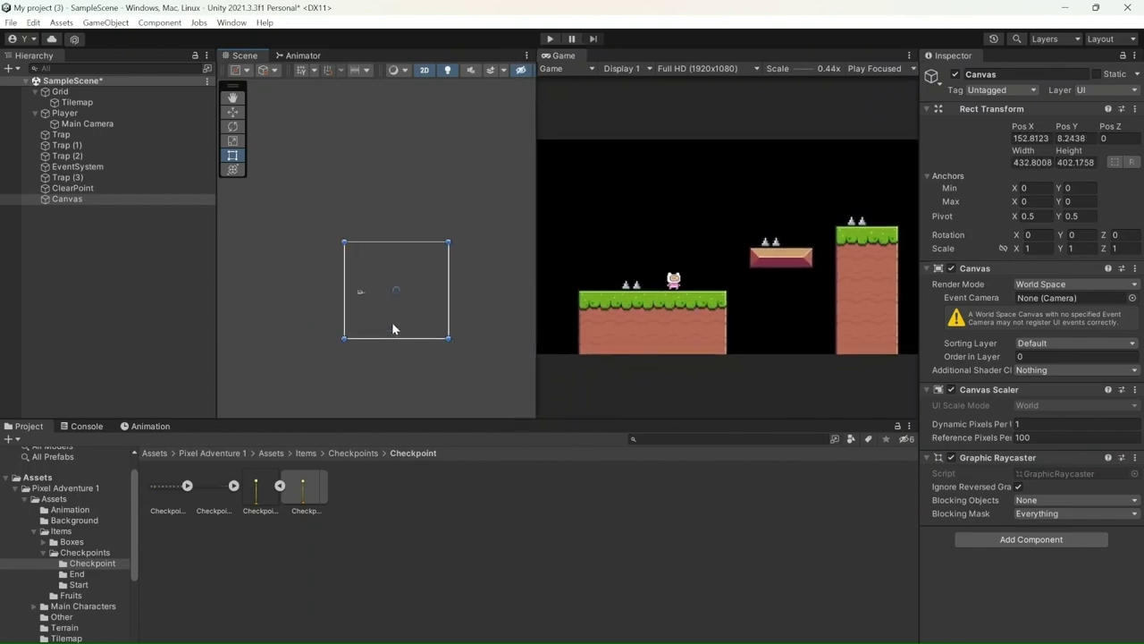
- Fit the Canvas frame around the level's first screen, about 17.9 by 10.06 and centred near X 0.05, Y -0.02
drag(323, 200, 343, 277)
drag(493, 358, 321, 294)
scroll(366, 307, up, 8)
drag(254, 185, 268, 212)
drag(430, 316, 394, 283)
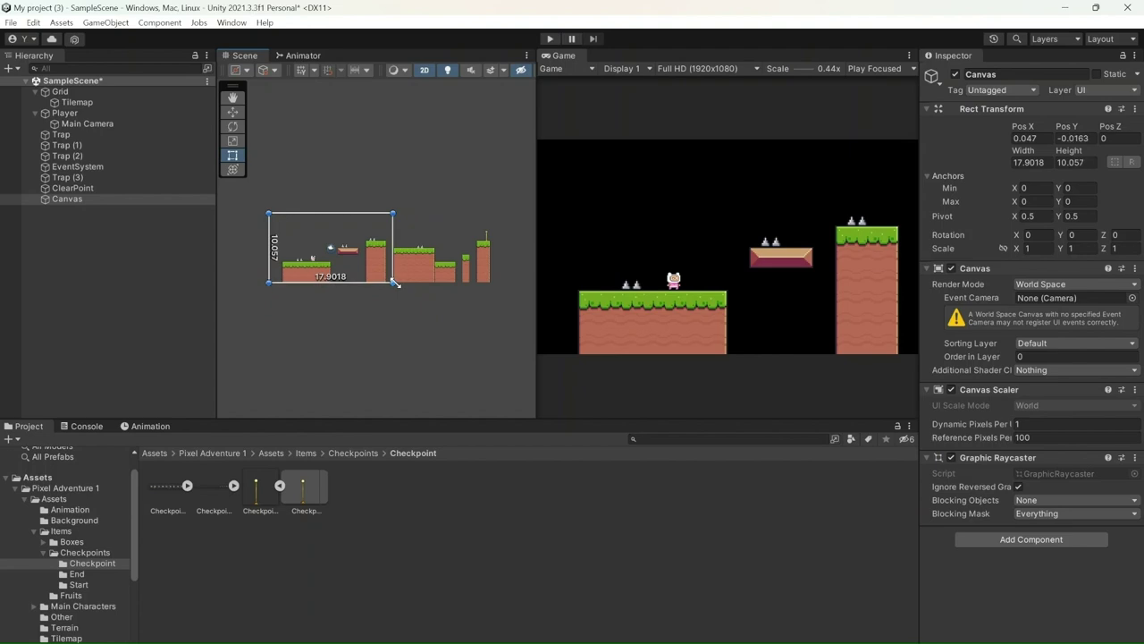
scroll(394, 284, up, 3)
scroll(255, 213, down, 2)
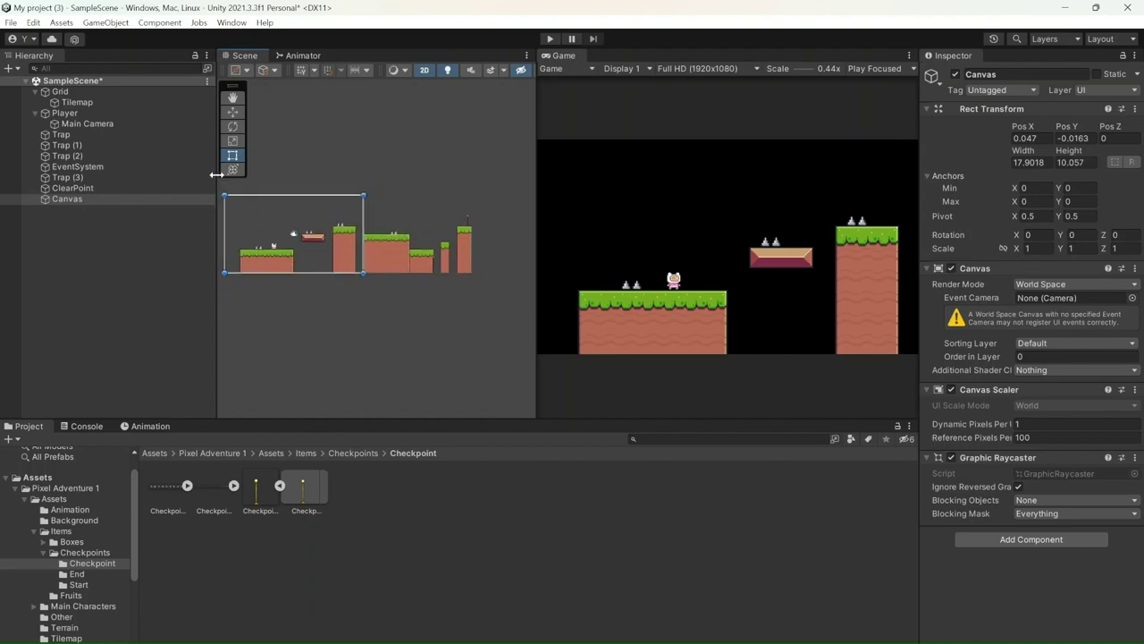
scroll(224, 184, up, 4)
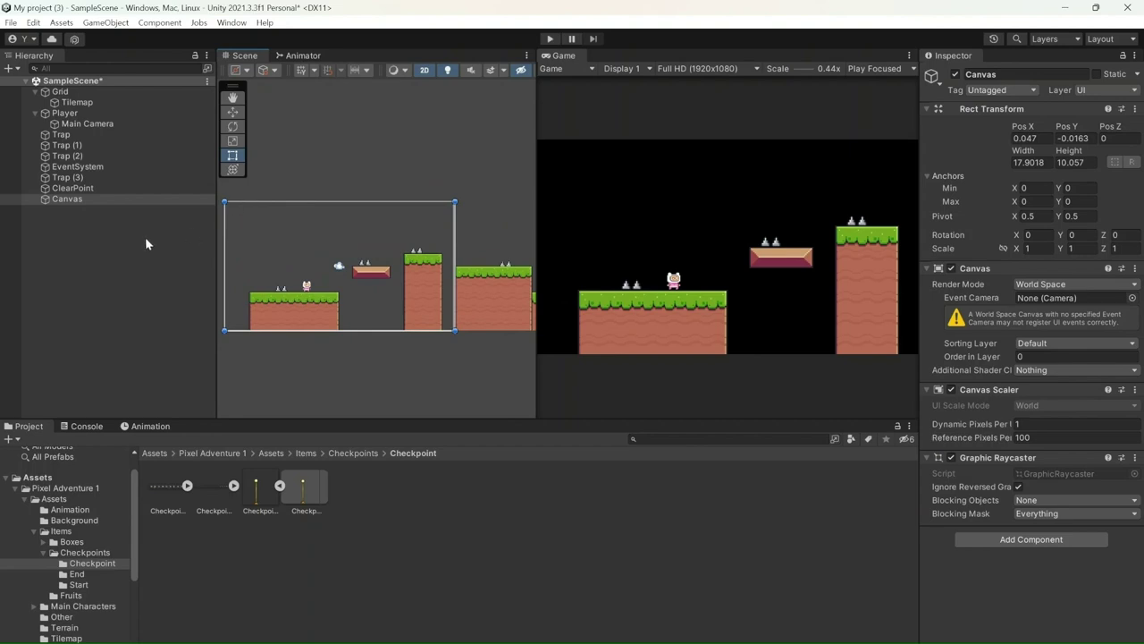
- Add a UI Image under the Canvas and shrink it to about 20 by 10.06 over the level's first screen
right_click(92, 201)
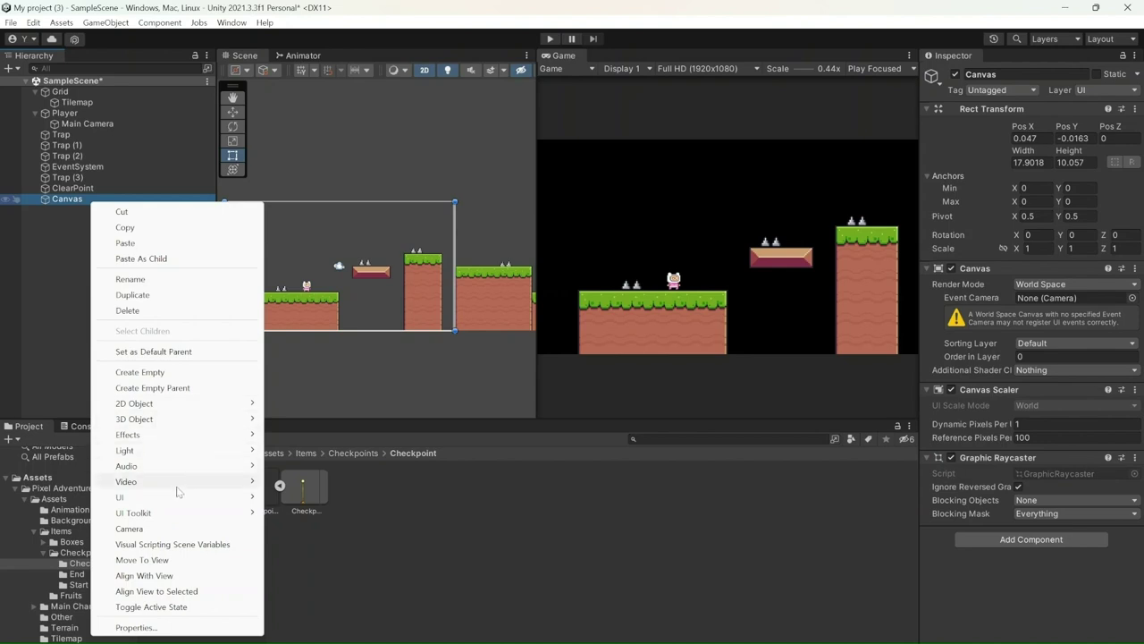
mouse_move(180, 497)
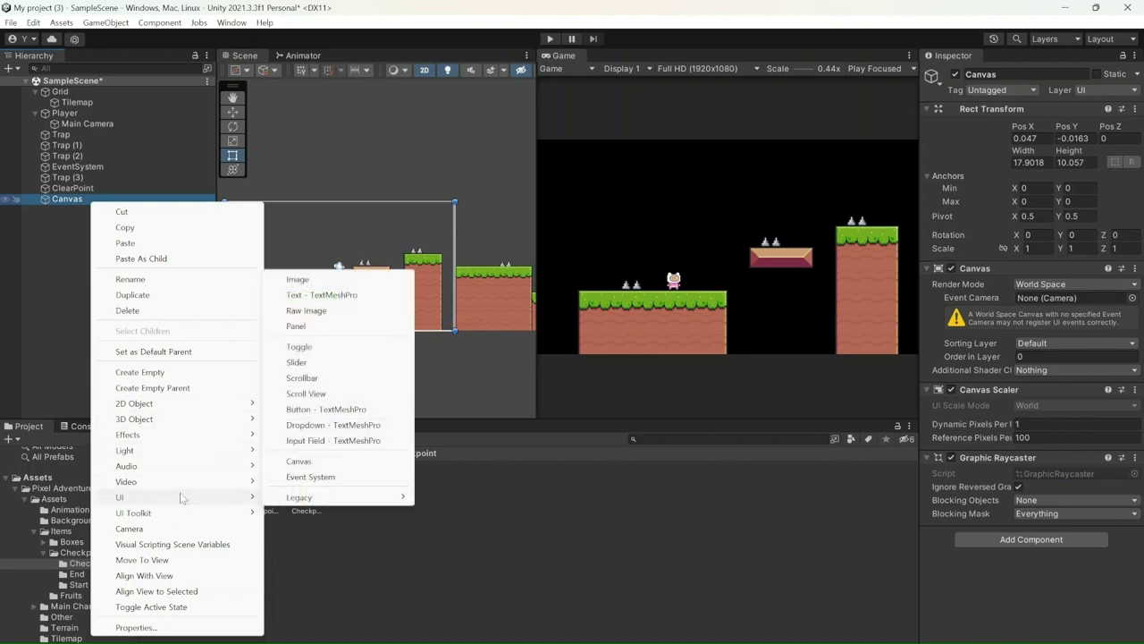
click(326, 285)
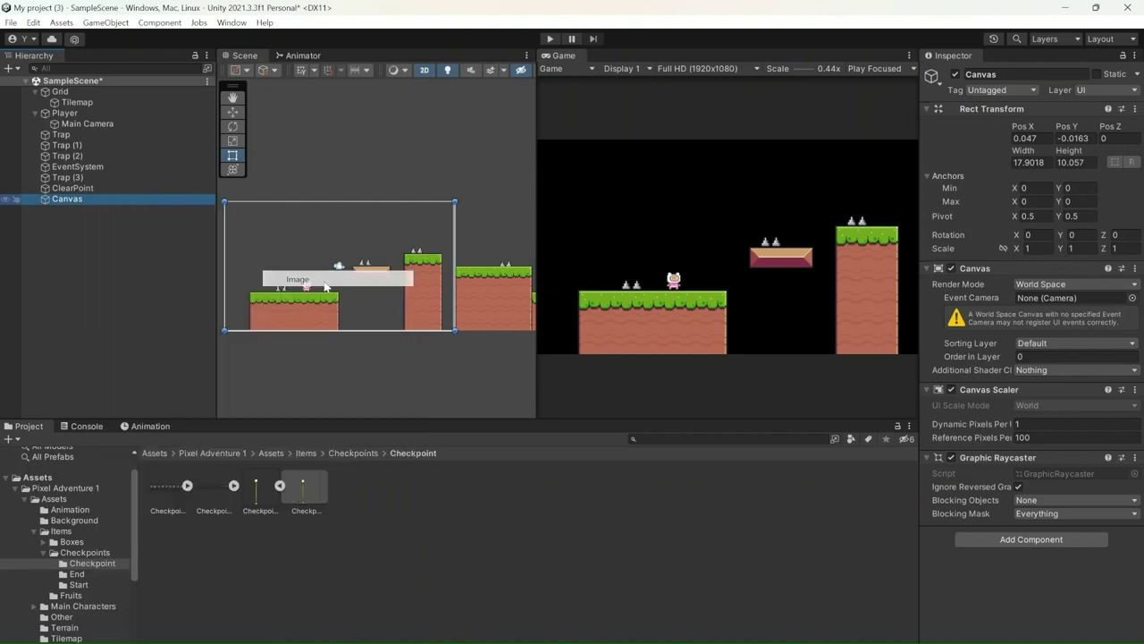
scroll(380, 232, down, 3)
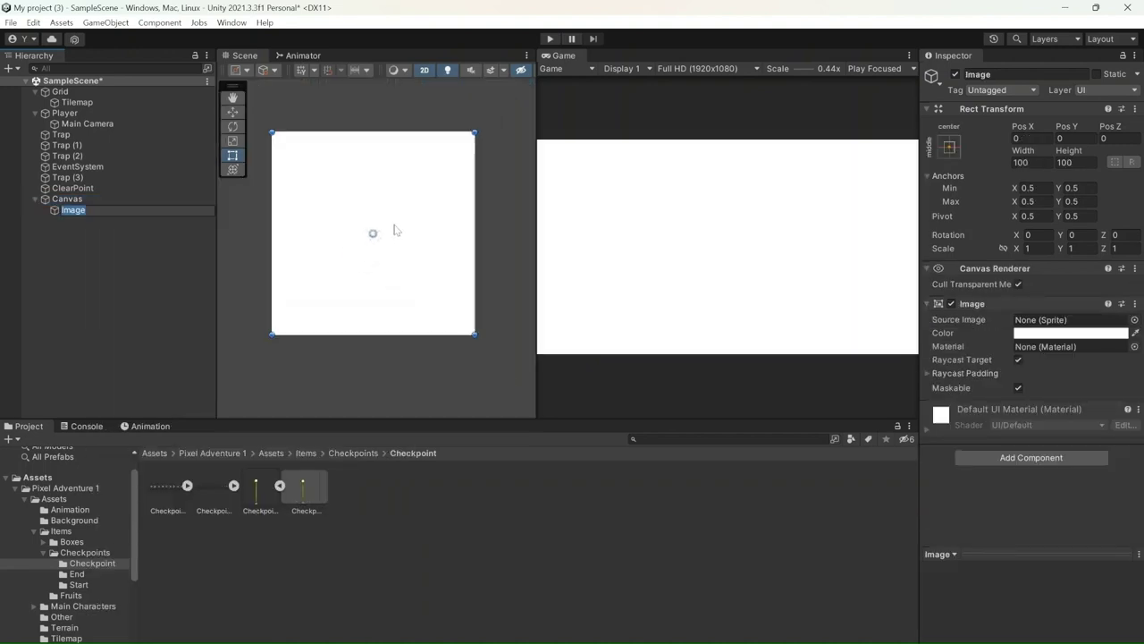
drag(271, 131, 349, 223)
drag(475, 336, 394, 244)
scroll(412, 240, up, 6)
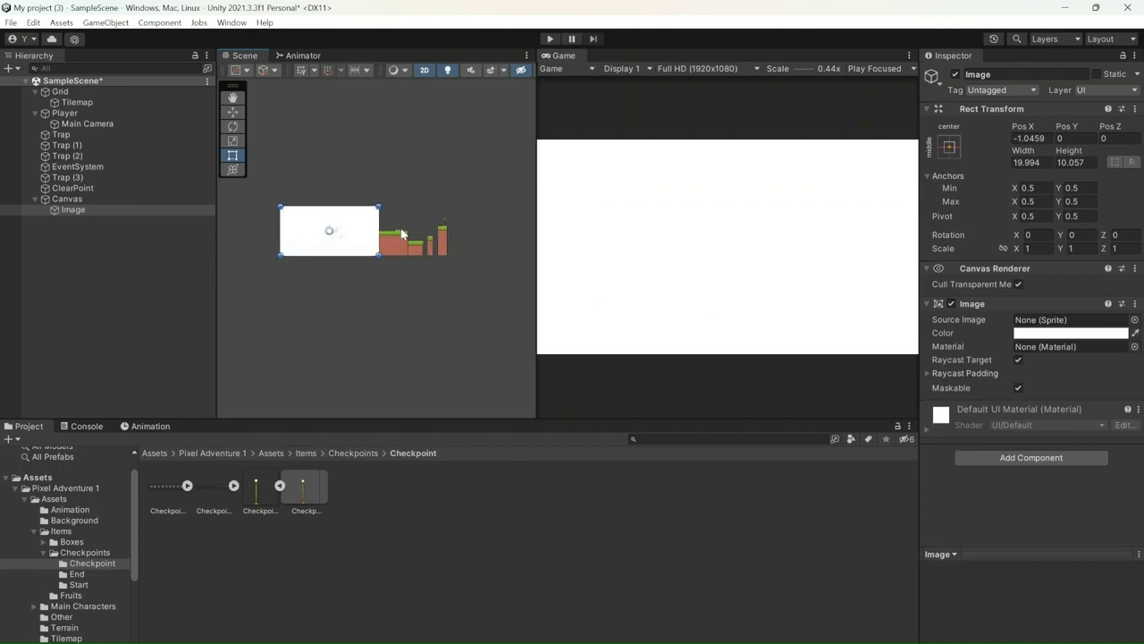
scroll(276, 216, up, 4)
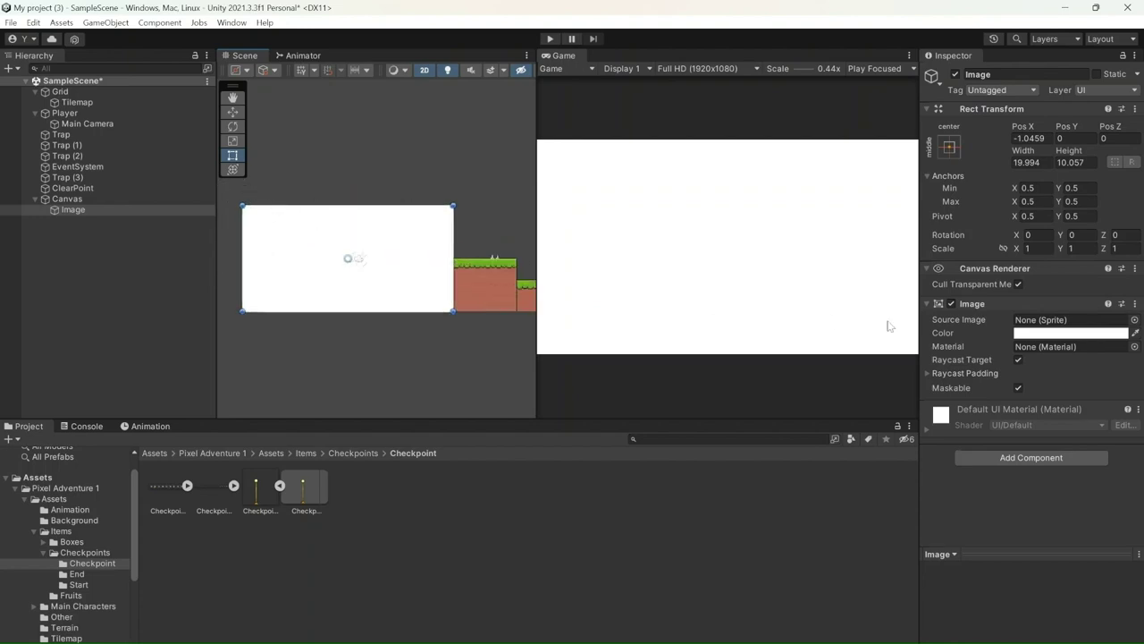
- Make the Image semi-transparent black and trim its left edge to the Canvas frame
click(1050, 333)
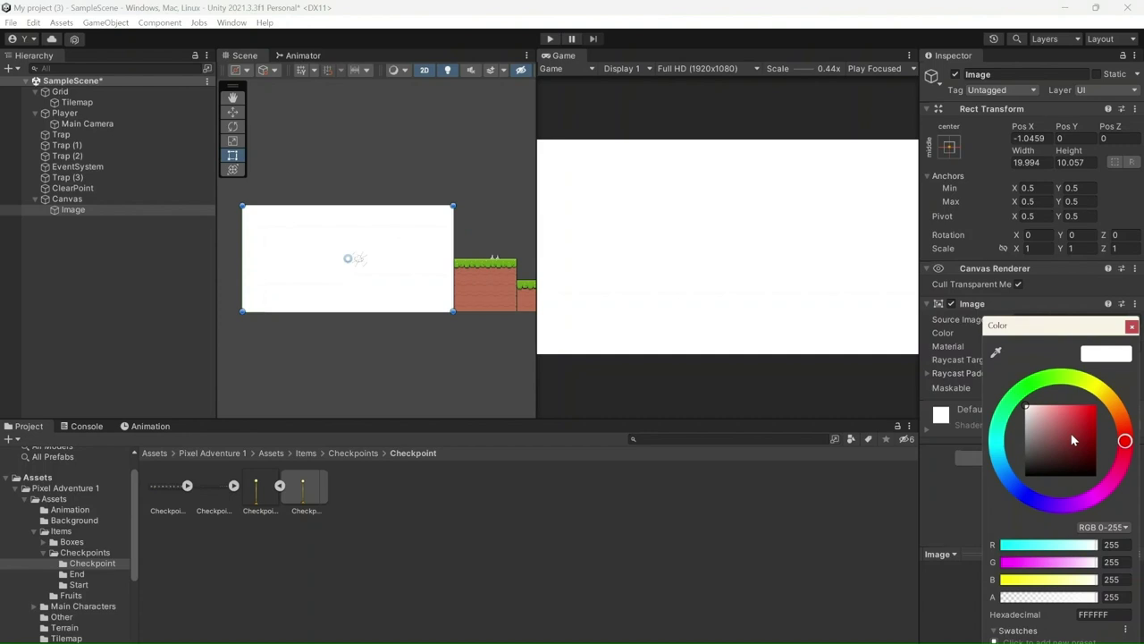
drag(1065, 429, 1097, 479)
click(1132, 327)
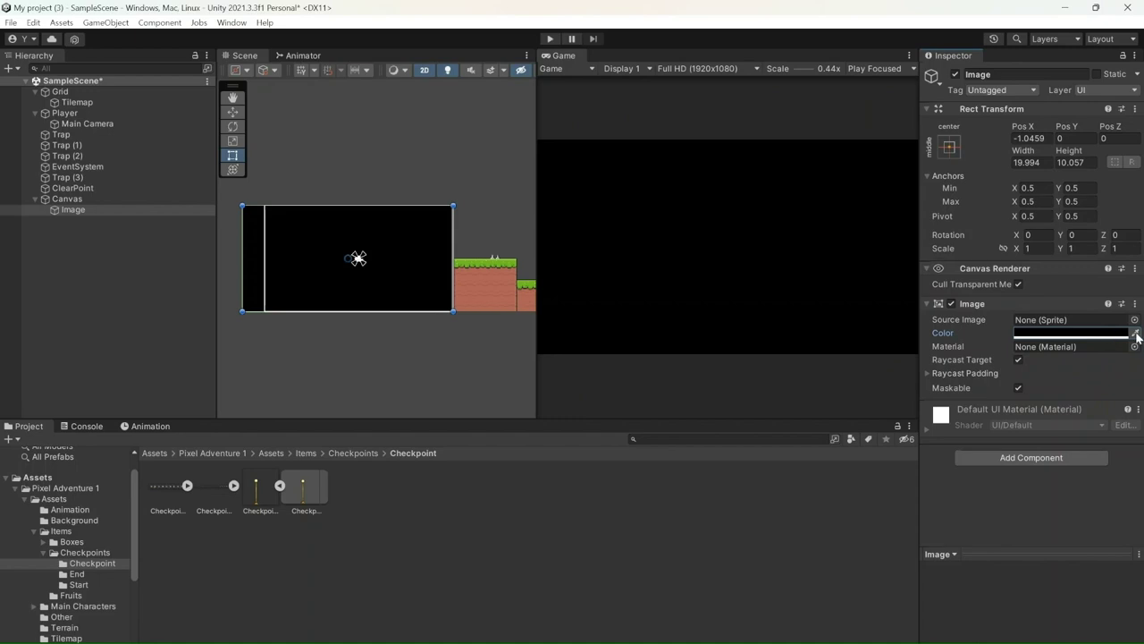
click(1112, 334)
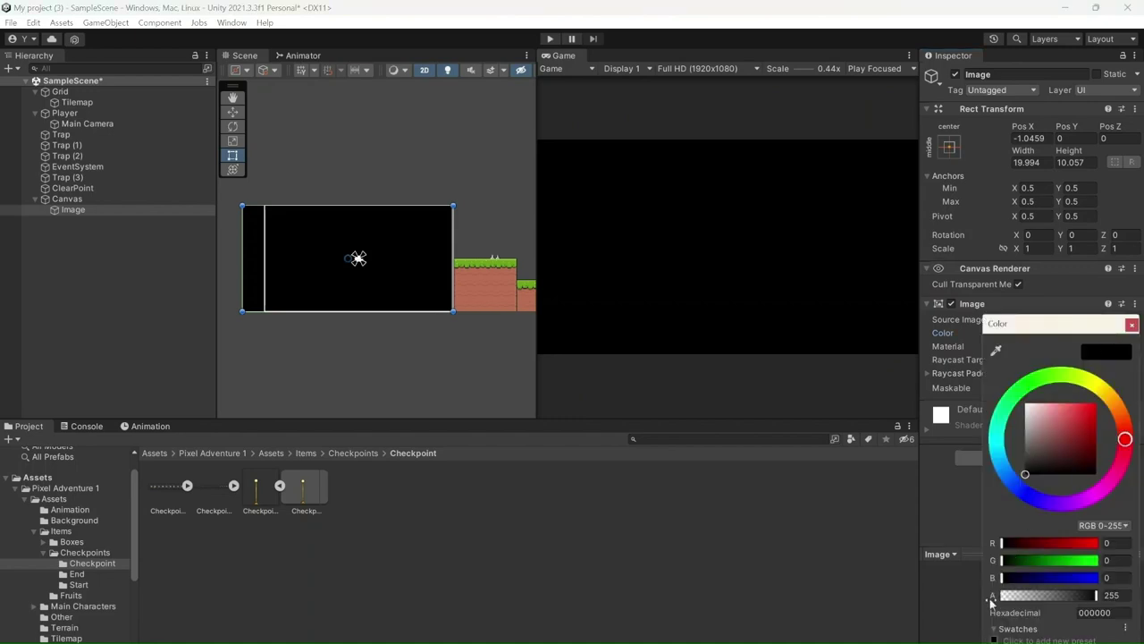
drag(1100, 595, 1080, 593)
click(1132, 323)
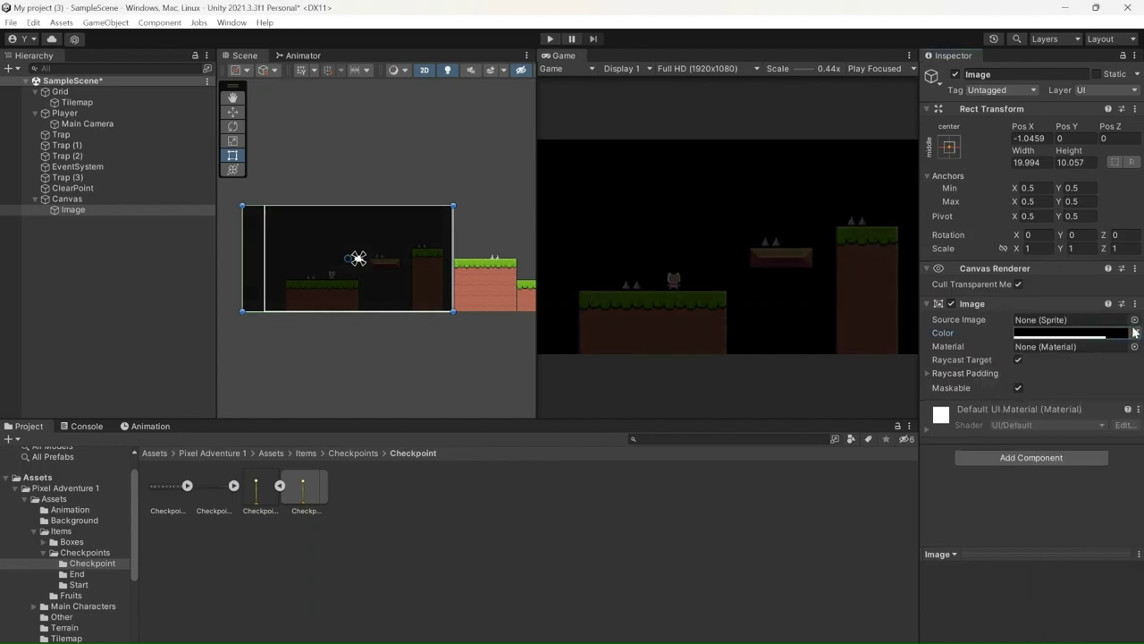
scroll(304, 265, up, 1)
drag(235, 315, 260, 315)
- Add a TextMeshPro text under the Canvas and shrink its frame to about 162.85 by 39.54
click(137, 202)
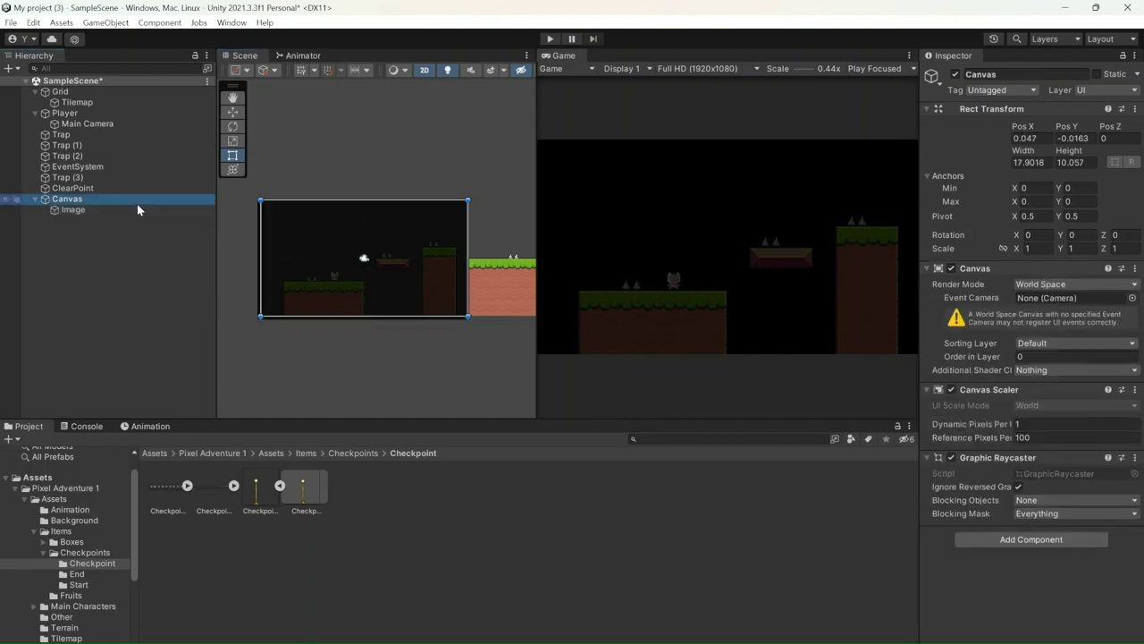
right_click(138, 203)
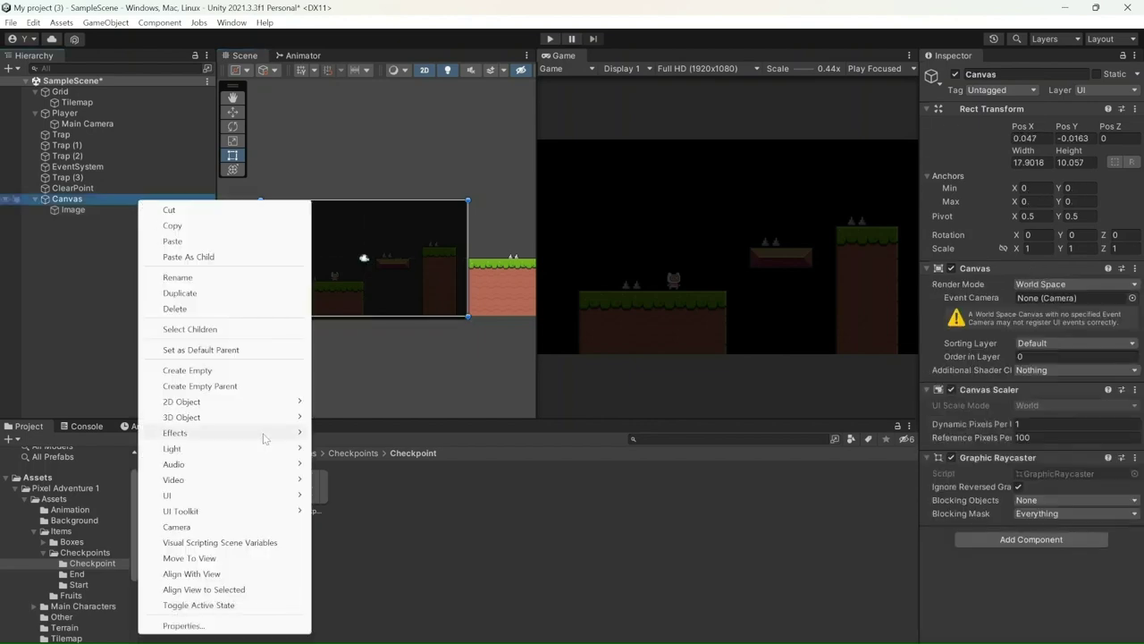
mouse_move(254, 497)
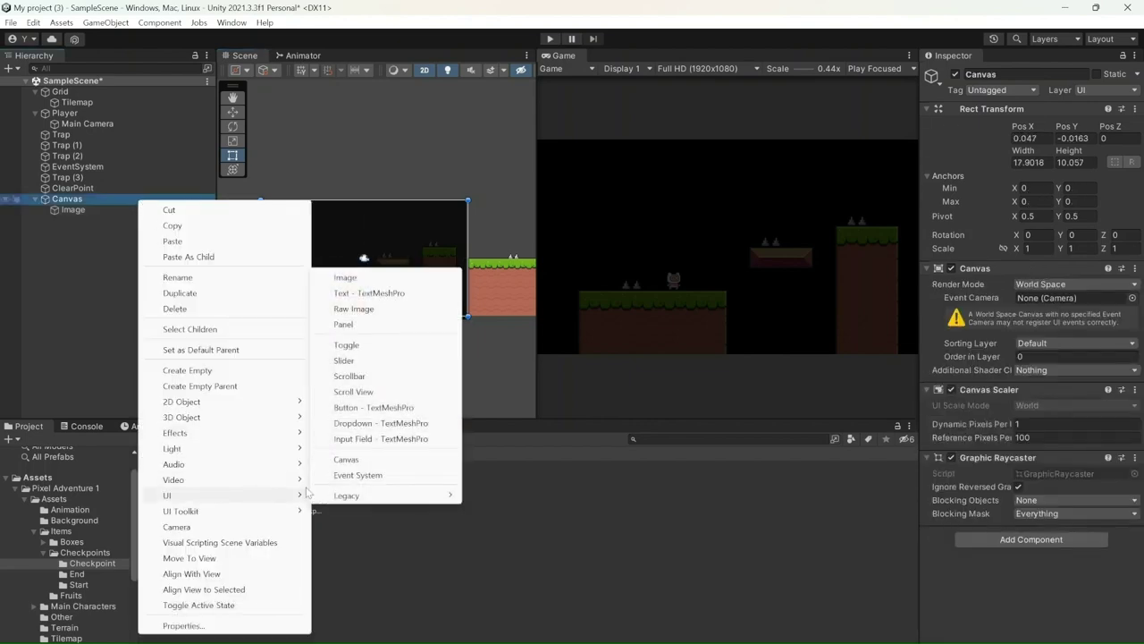
click(354, 295)
scroll(384, 277, down, 5)
scroll(393, 297, down, 3)
drag(257, 256, 307, 268)
scroll(463, 313, up, 1)
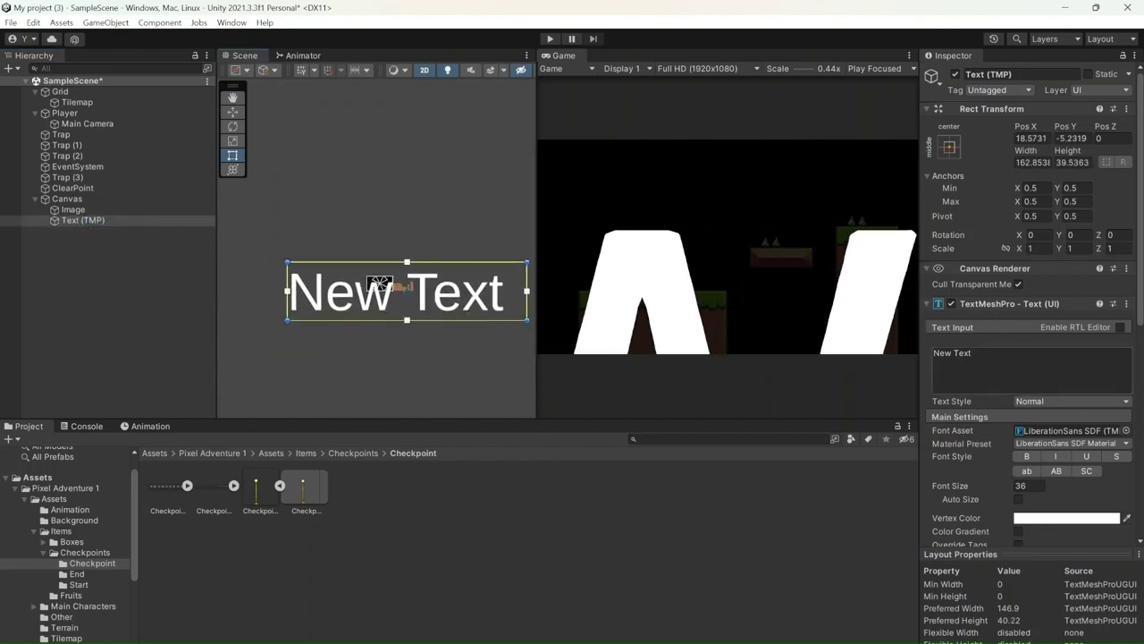
- Replace the placeholder text with "Game Over" and extend its right text margin so it fits on one line
click(953, 353)
double_click(962, 353)
drag(970, 353, 928, 355)
text(G)
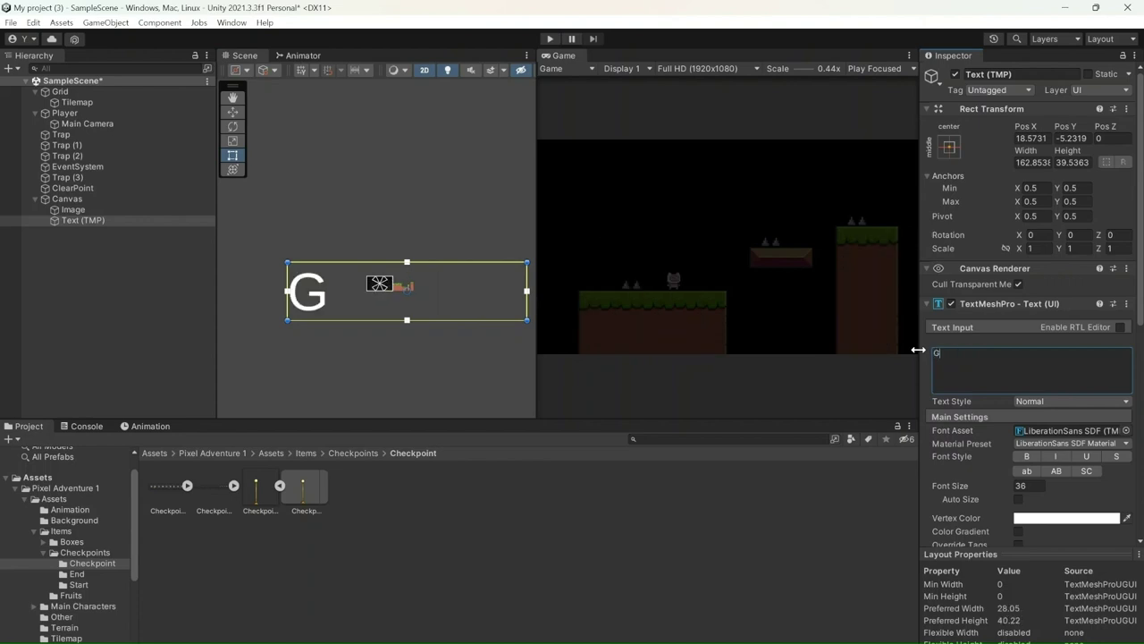
text(ame )
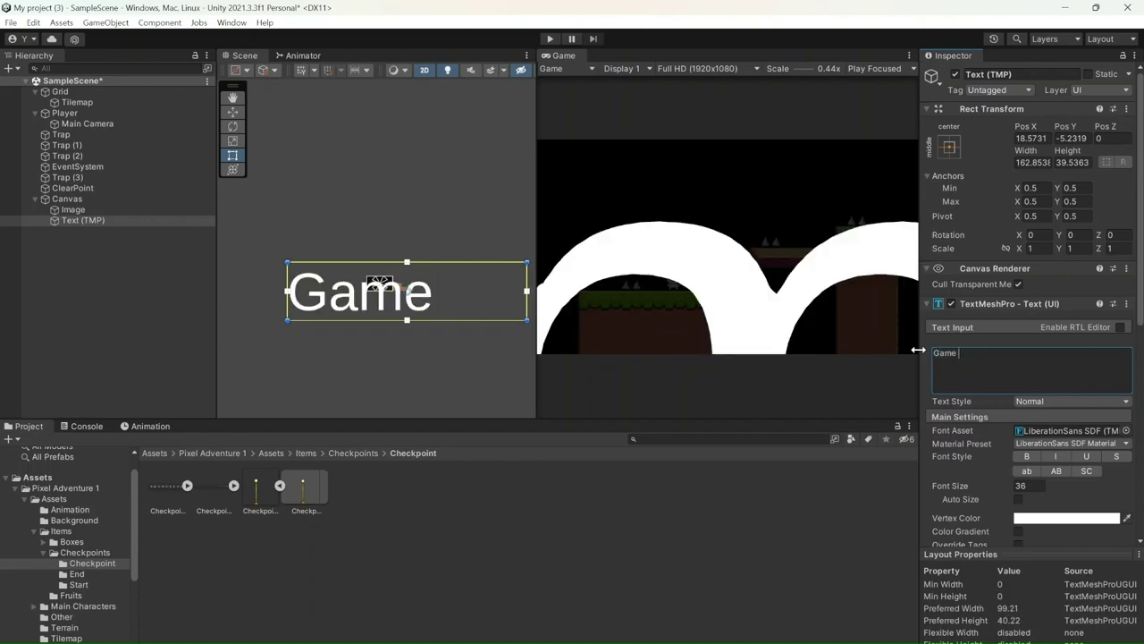
text(Over)
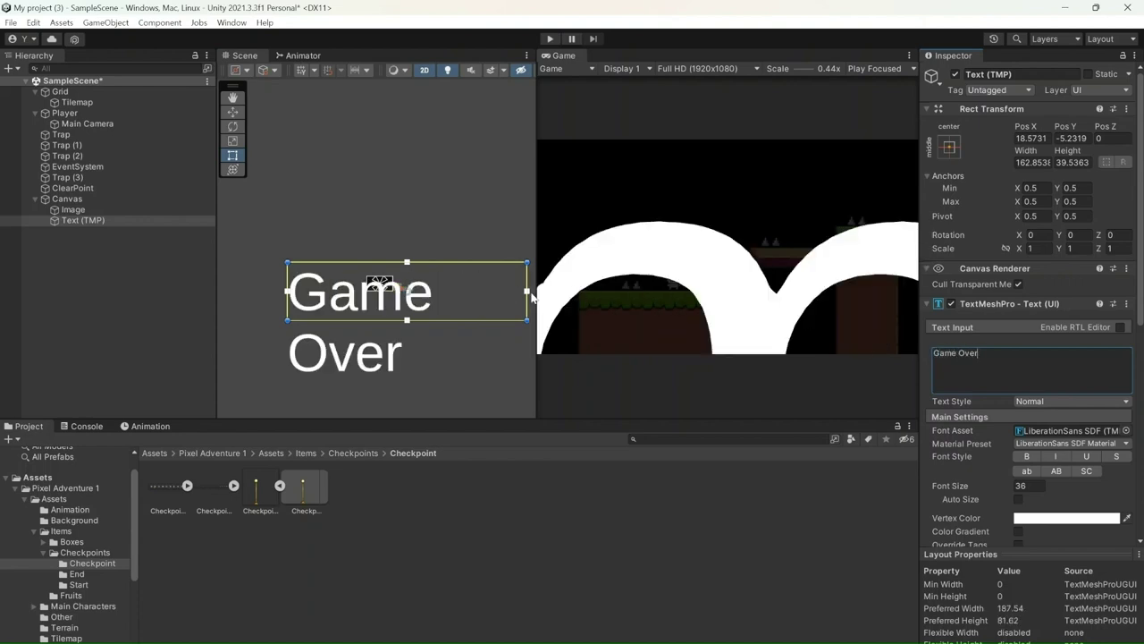
drag(528, 293, 568, 295)
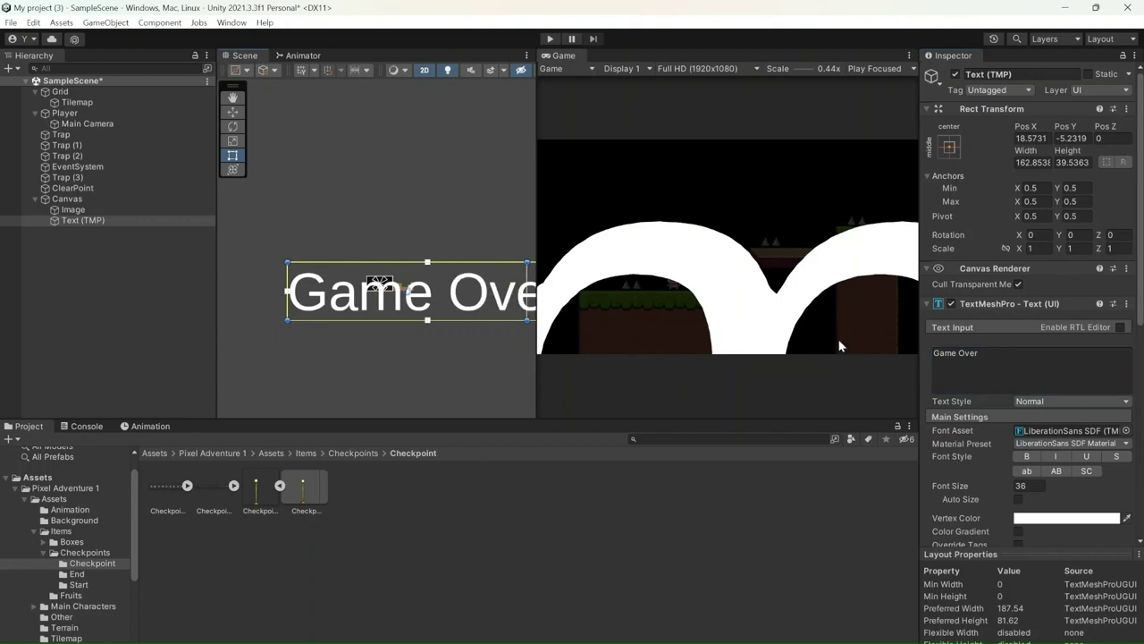
- Set the Game Over text's font size to 5
scroll(1028, 375, down, 2)
scroll(1028, 376, down, 1)
click(1028, 377)
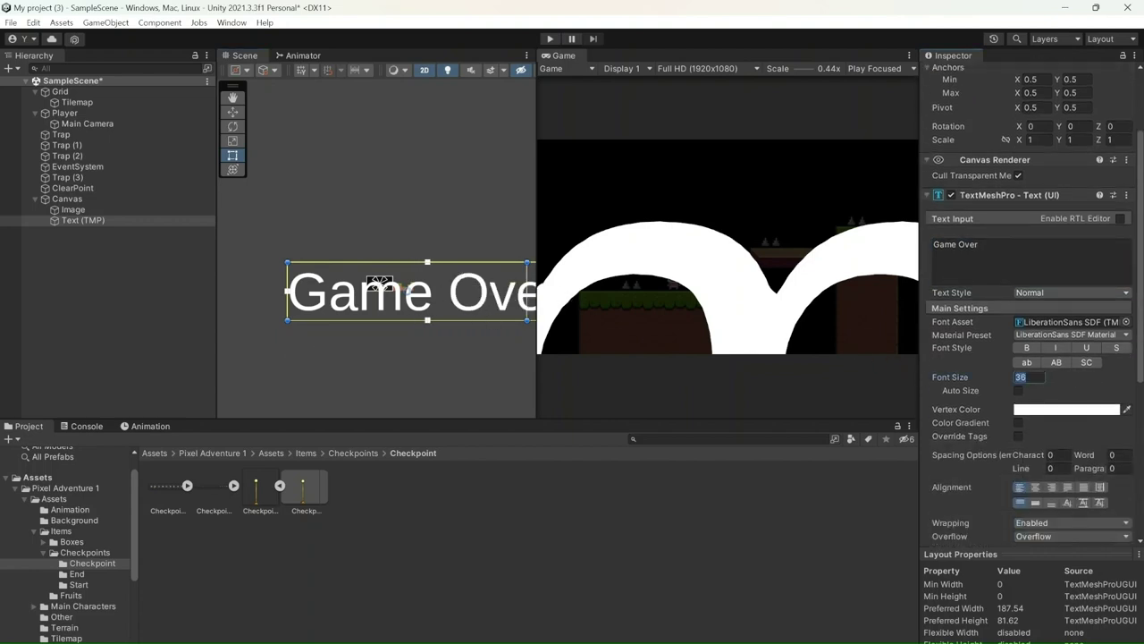
text(10)
key(BackSpace)
key(BackSpace)
text(5)
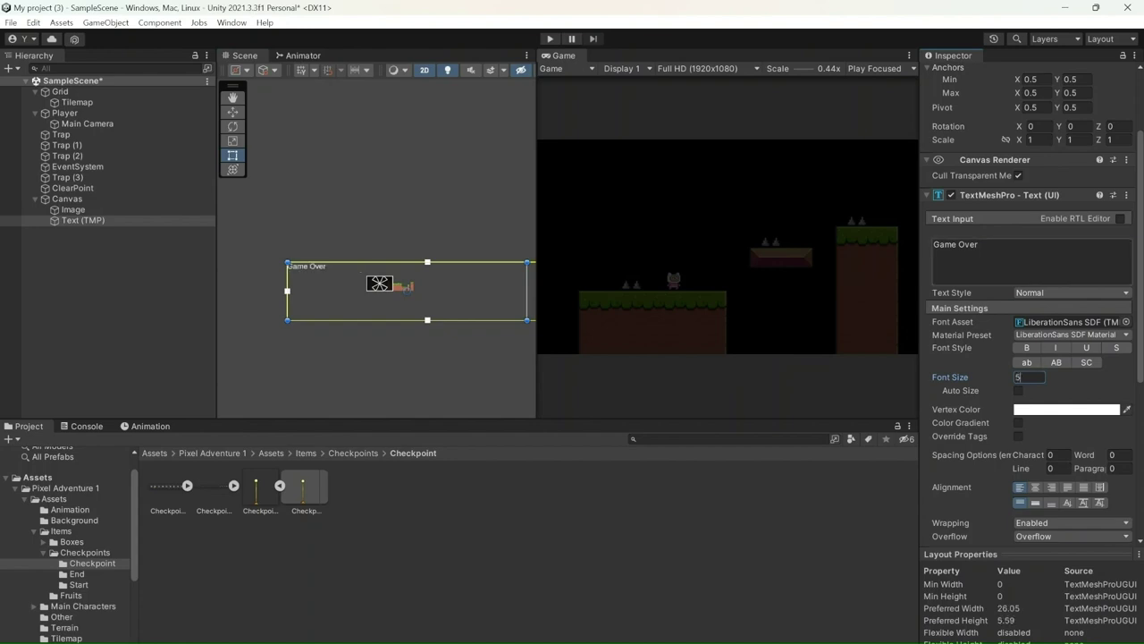
- Pull the text frame's upper-left corner in to the Canvas and set the font size to 2
drag(287, 262, 379, 268)
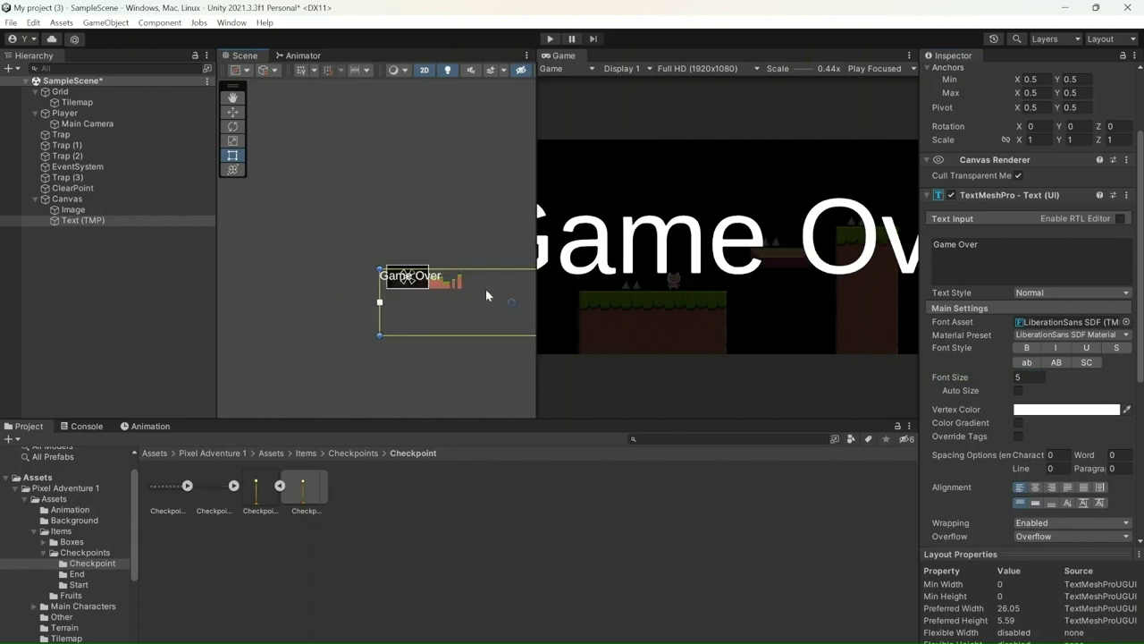
click(1028, 376)
text(2)
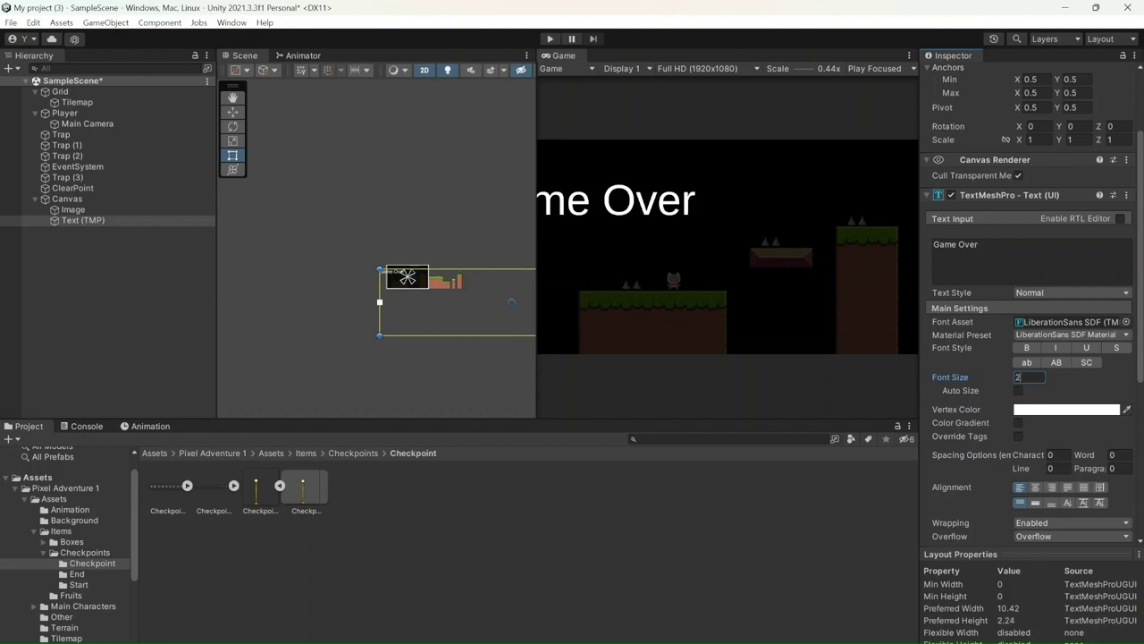
- Widen the Scene view and shrink the Game Over text frame from its lower-right corner toward the level
scroll(464, 286, down, 6)
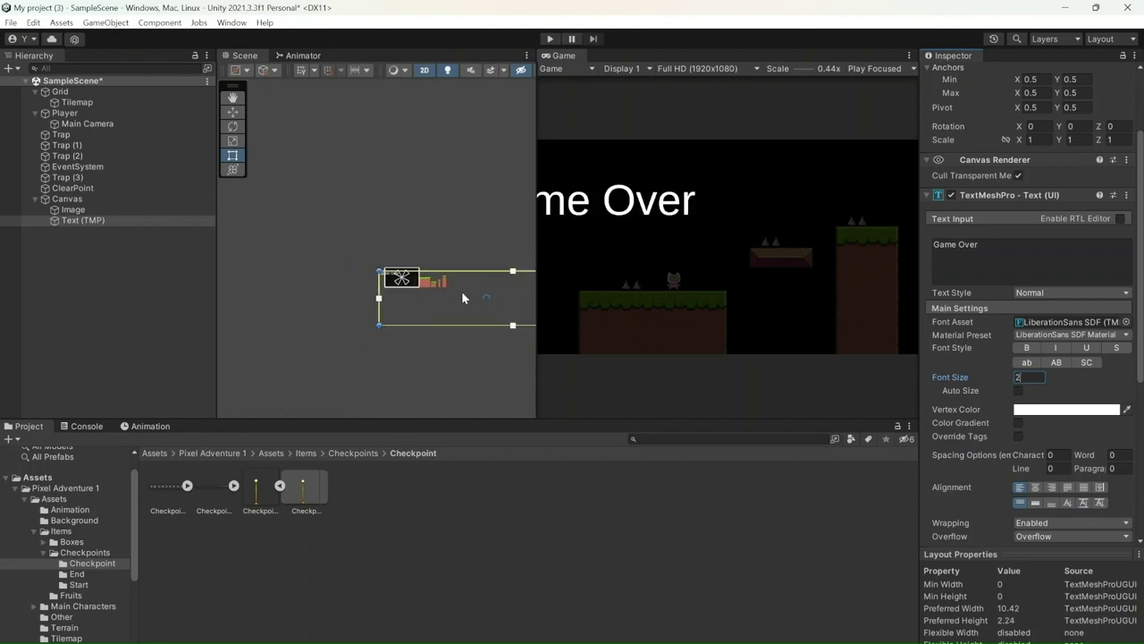
scroll(526, 313, up, 4)
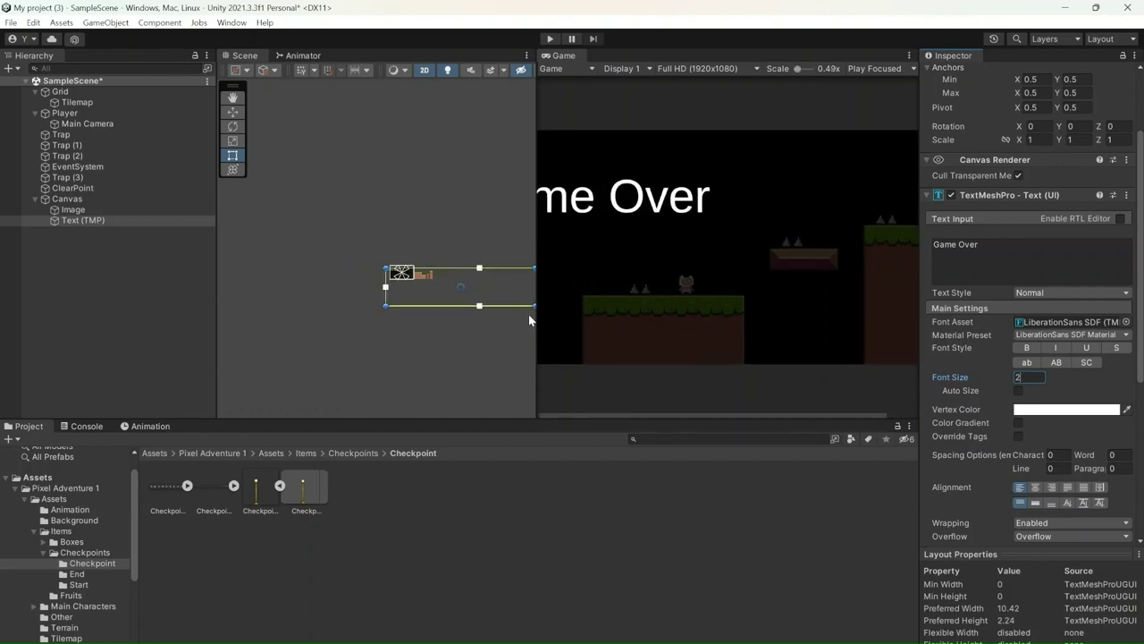
drag(534, 306, 610, 295)
scroll(597, 306, down, 1)
drag(598, 303, 476, 284)
scroll(476, 285, up, 5)
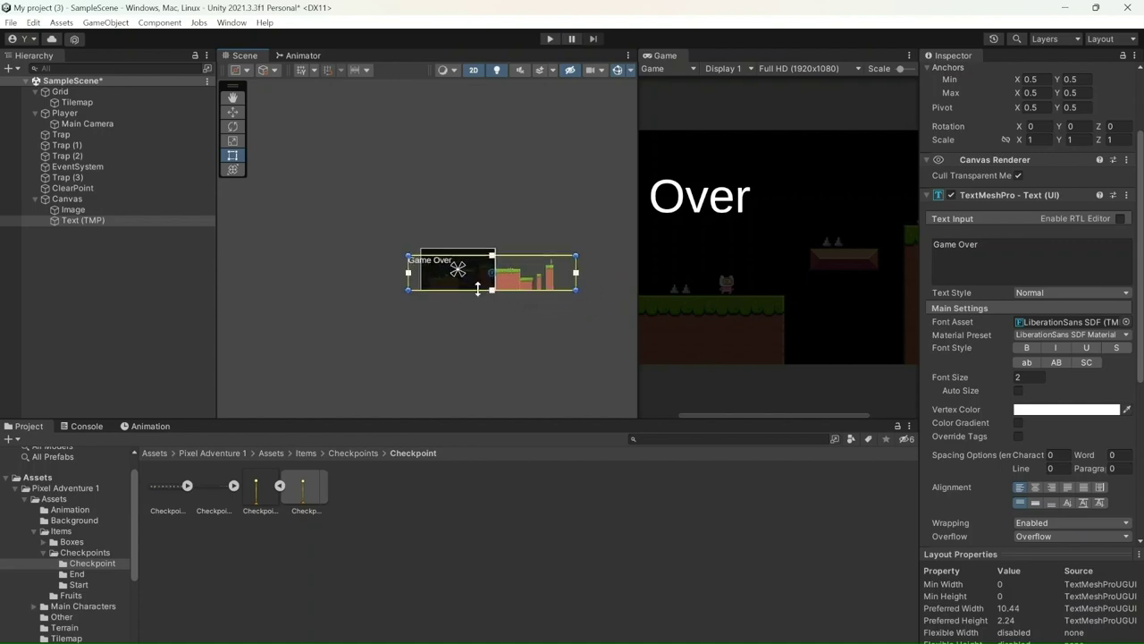
- Adjust the text's left and right margins so Game Over sits roughly centred across the Canvas
drag(378, 265, 390, 286)
scroll(535, 289, down, 3)
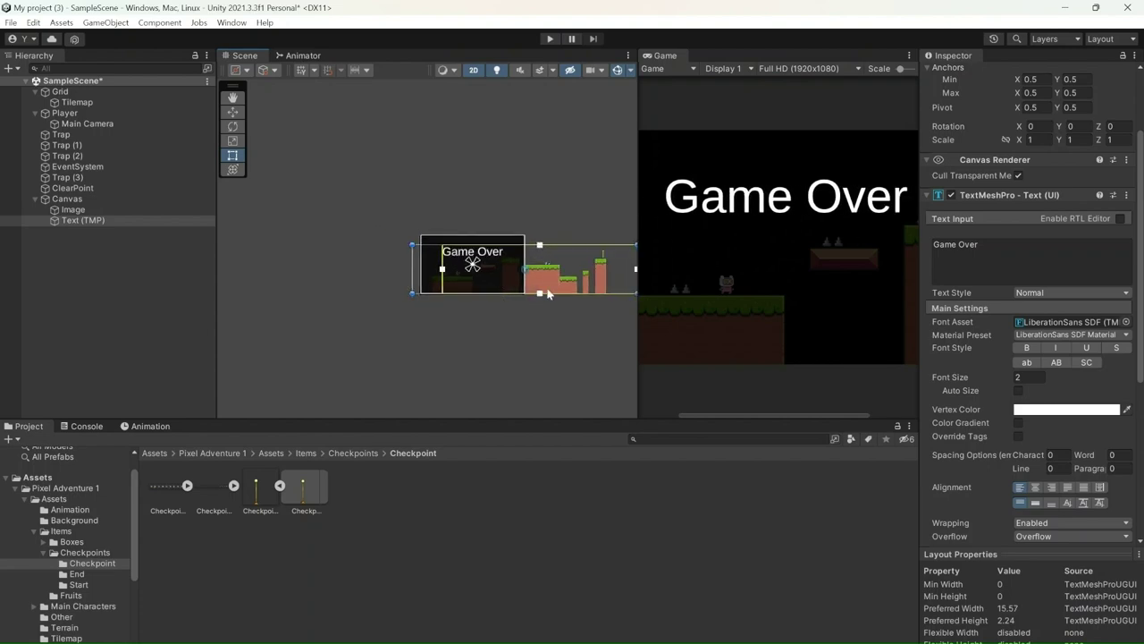
drag(623, 276, 532, 277)
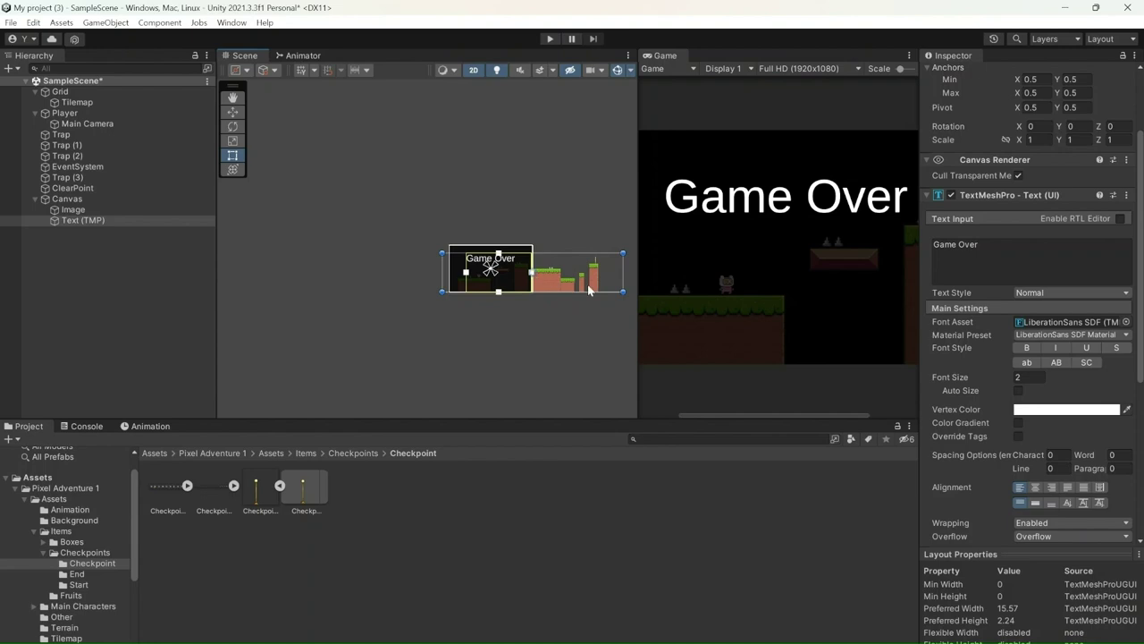
mouse_move(623, 295)
mouse_down()
mouse_move(590, 284)
mouse_move(616, 286)
mouse_up()
scroll(554, 258, up, 4)
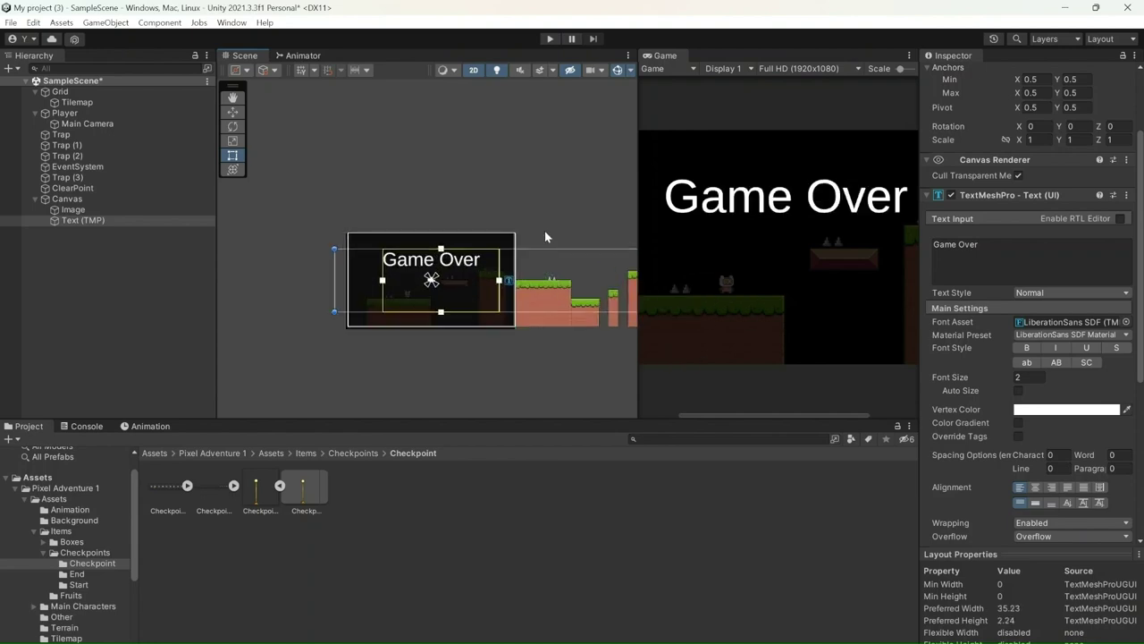
- Resize the Scene and Game views and examine the Game Over overlay's placement in both
drag(639, 260, 476, 260)
click(358, 214)
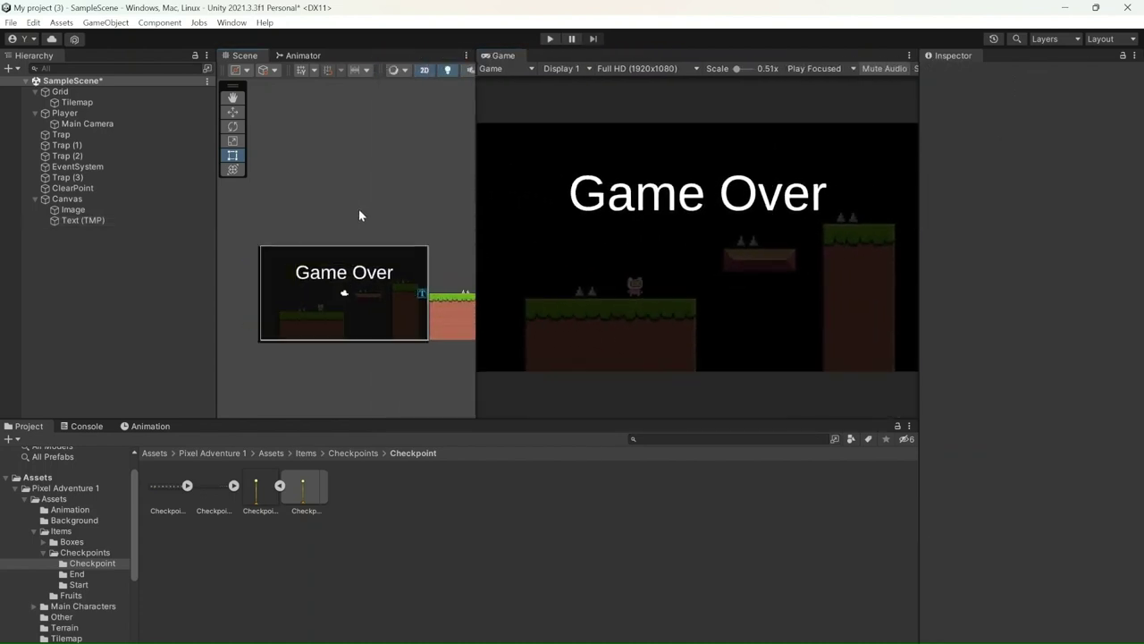
scroll(358, 214, up, 2)
scroll(354, 327, up, 2)
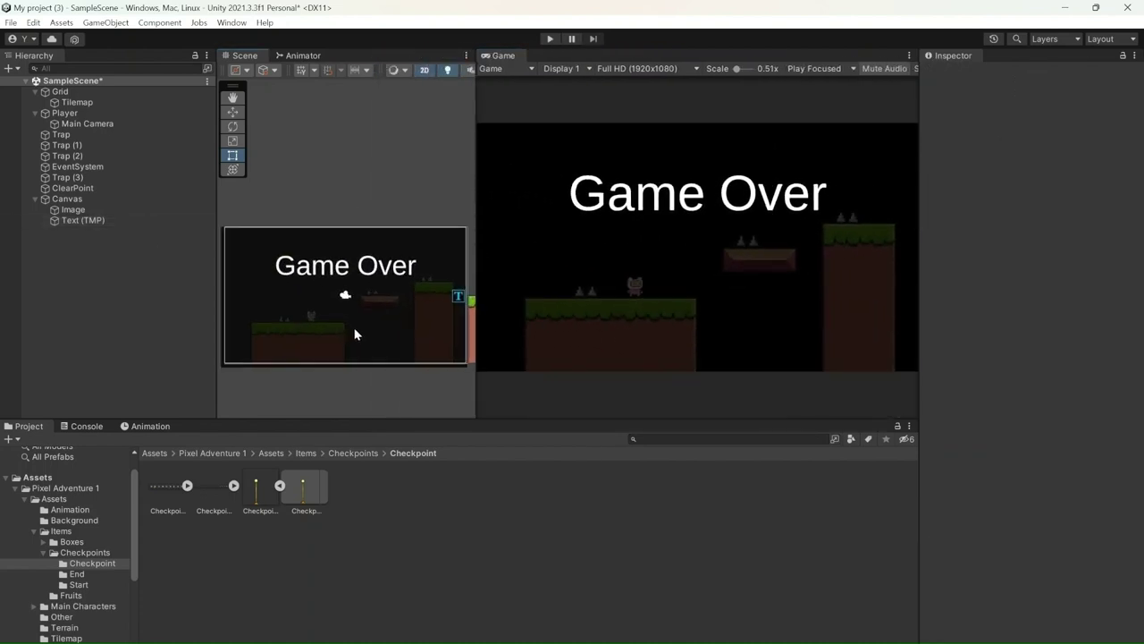
drag(475, 274, 573, 276)
- Rename the Canvas to GameOver and deactivate it in the scene
click(148, 197)
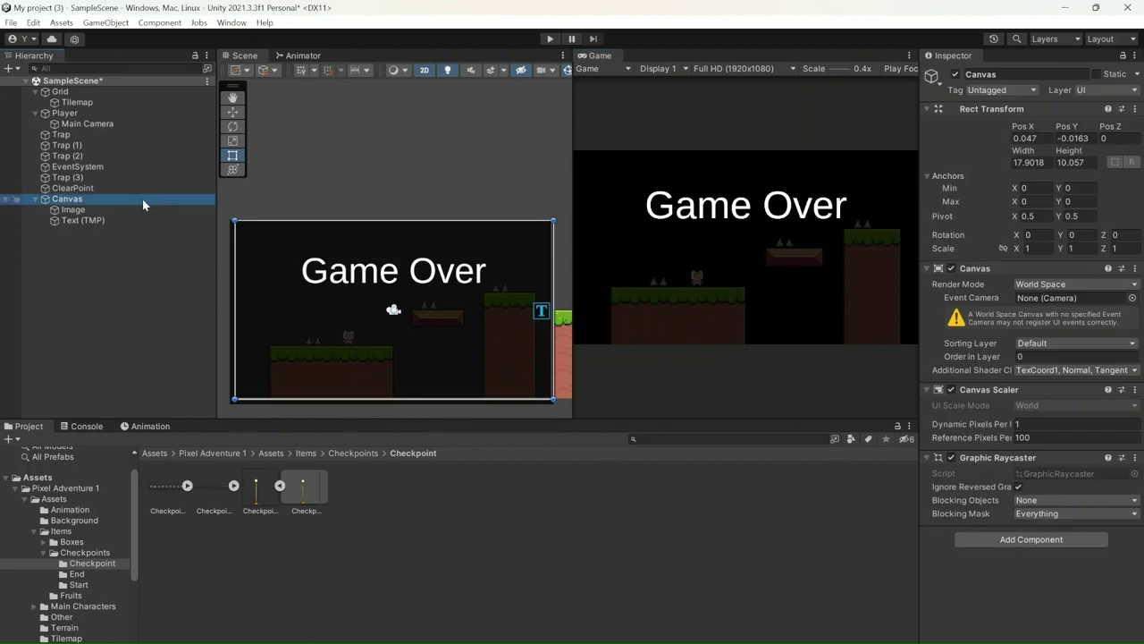
key(F2)
text(GameOver)
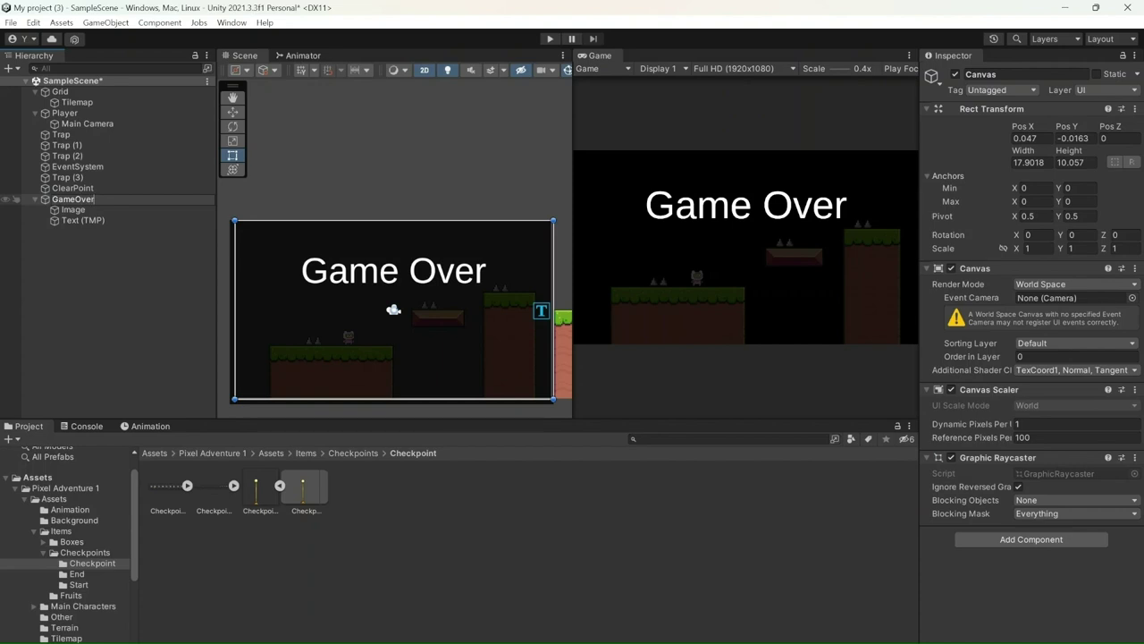
click(127, 287)
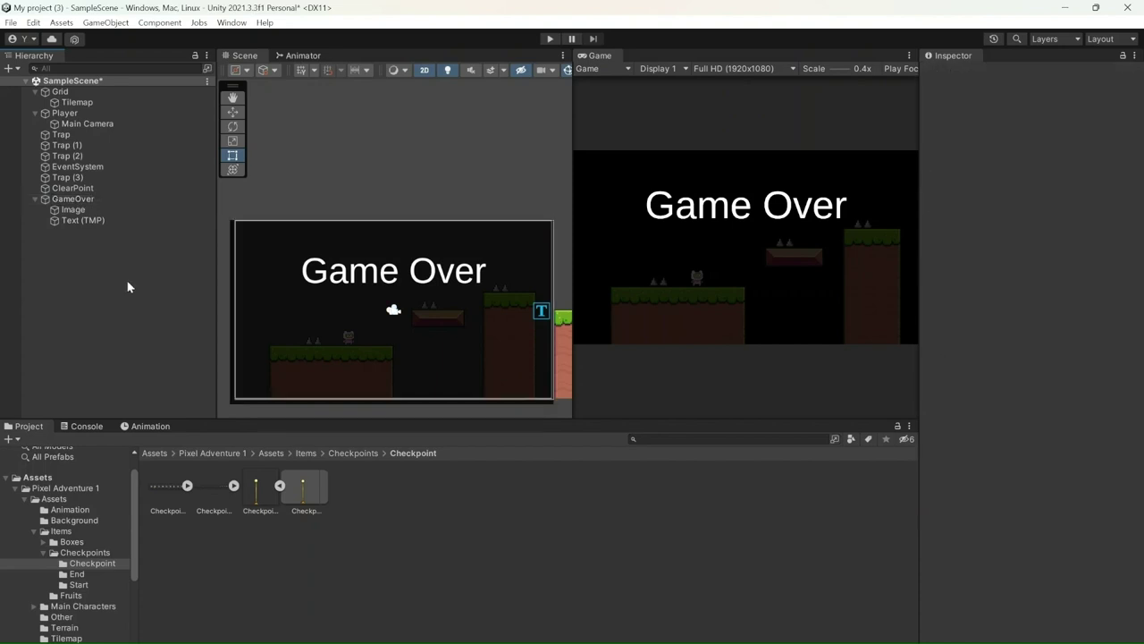
click(100, 200)
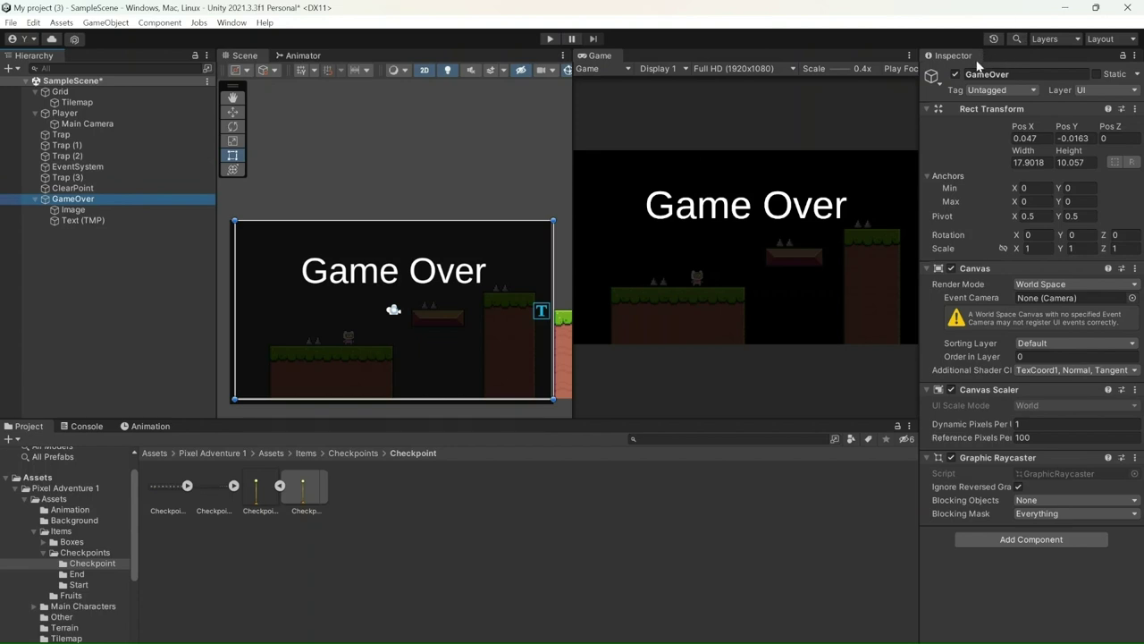
click(955, 75)
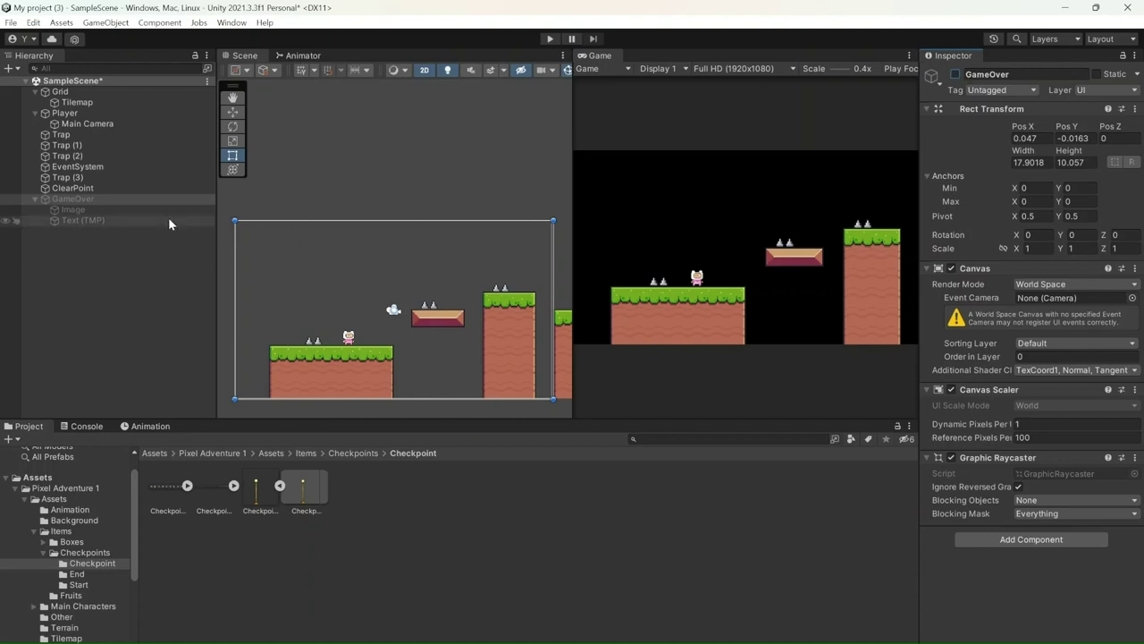
- Duplicate the GameOver Canvas with its children and activate the copy in the scene
click(138, 177)
click(134, 199)
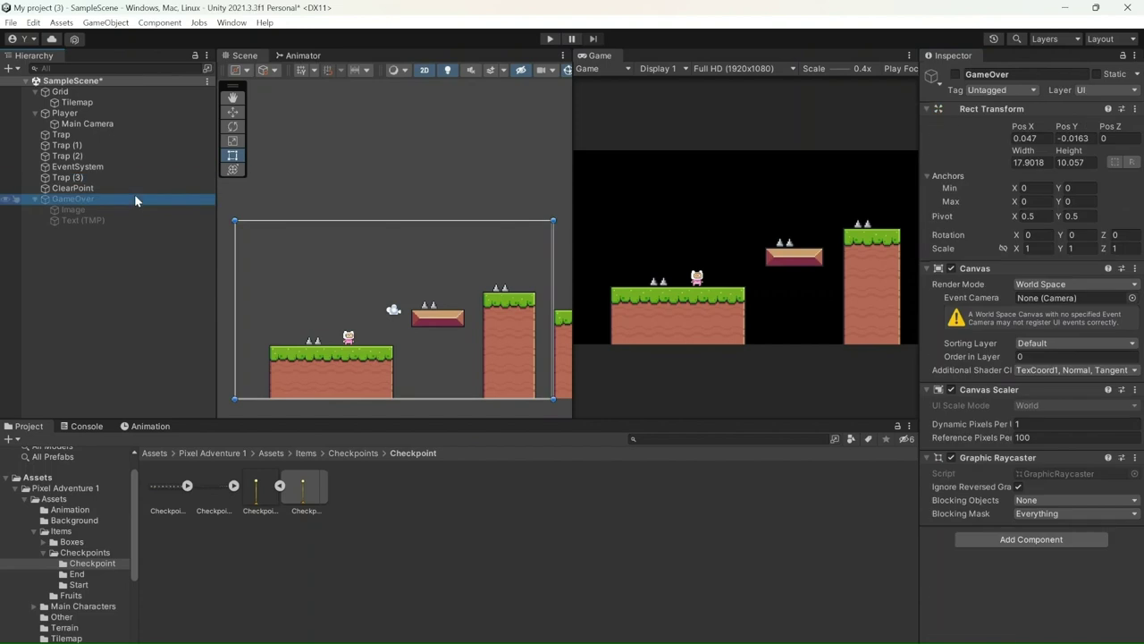
key(ctrl+d)
click(35, 231)
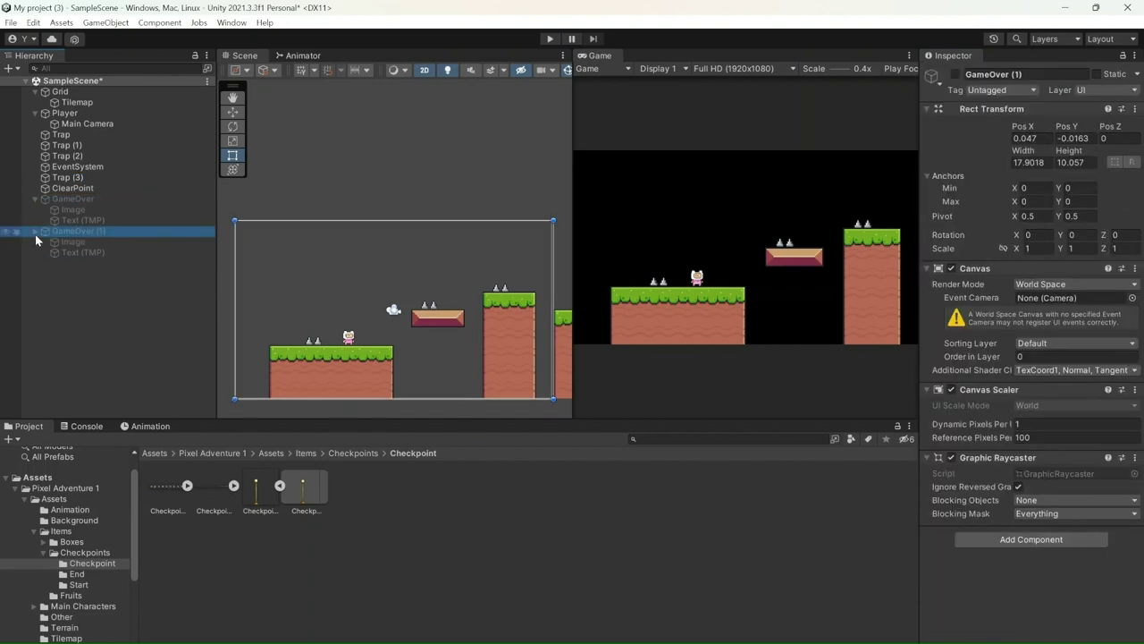
click(954, 75)
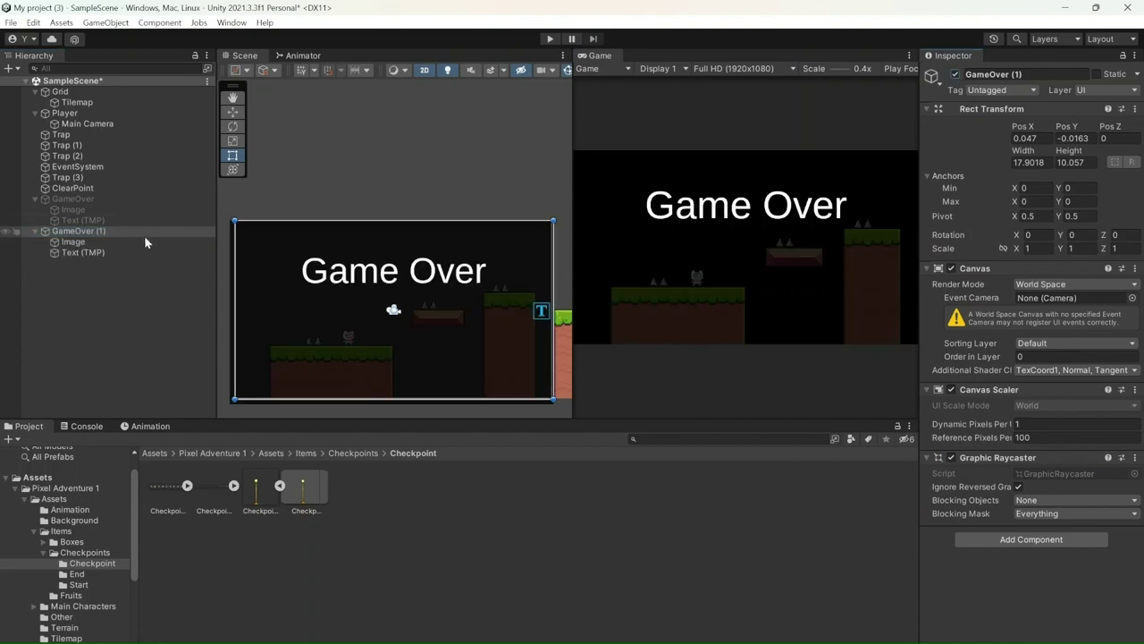
- Rename the duplicated Canvas to GameClear
click(92, 234)
key(End)
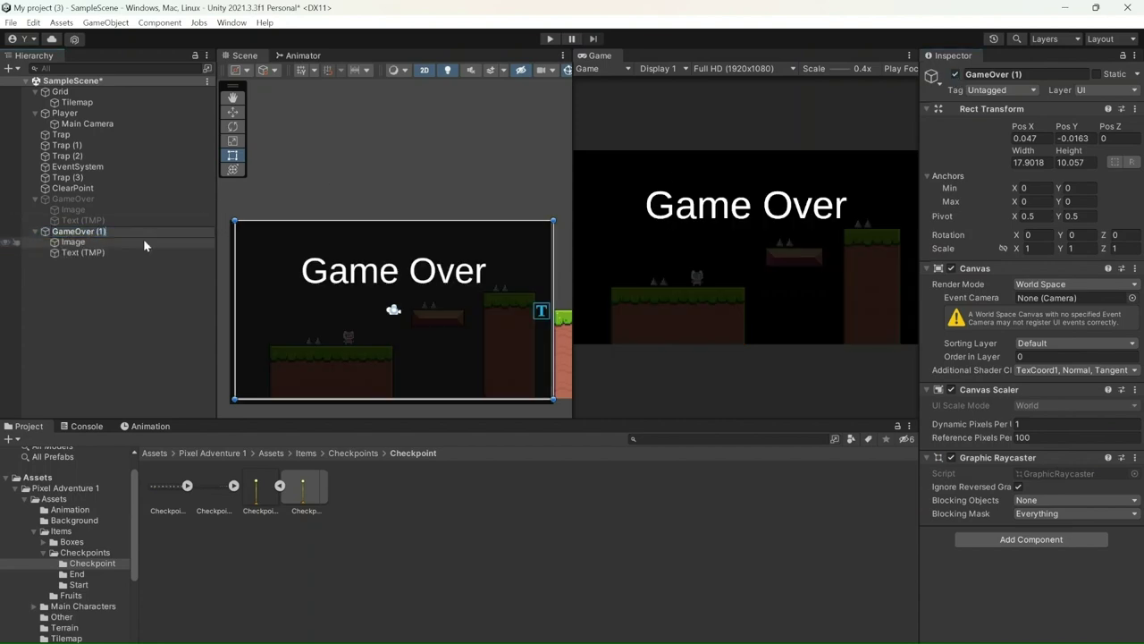
key(BackSpace)
key(BackSpace)
key(BackSpace)
key(BackSpace)
key(BackSpace)
key(BackSpace)
key(BackSpace)
key(BackSpace)
text(Clear)
click(150, 315)
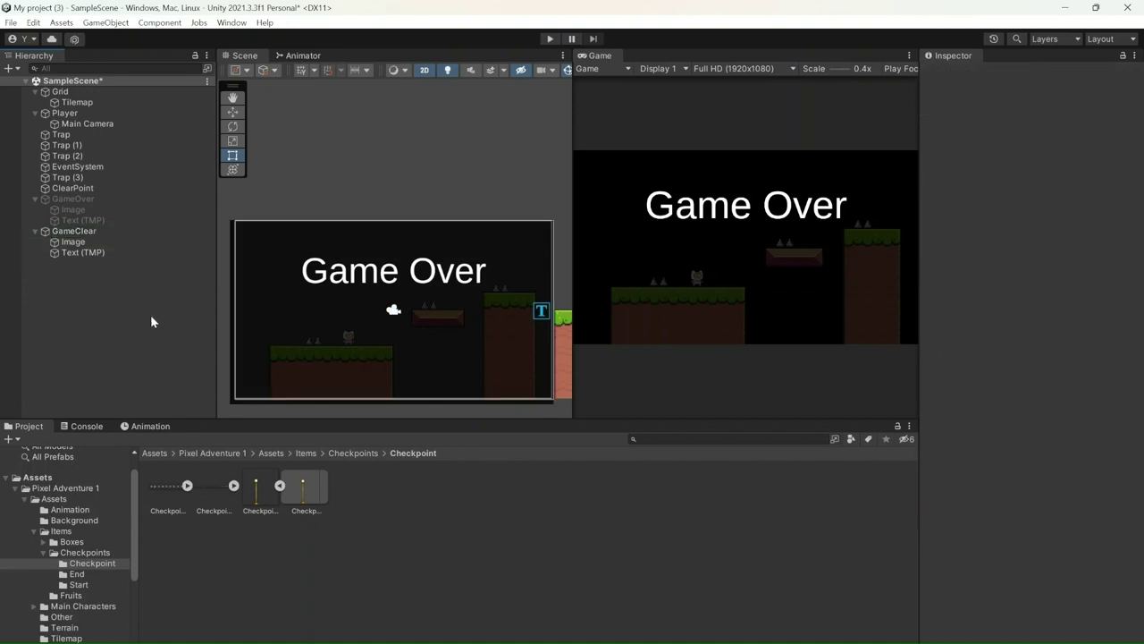
- Change the text of the GameClear Canvas's Text (TMP) object to Game Clear
click(106, 245)
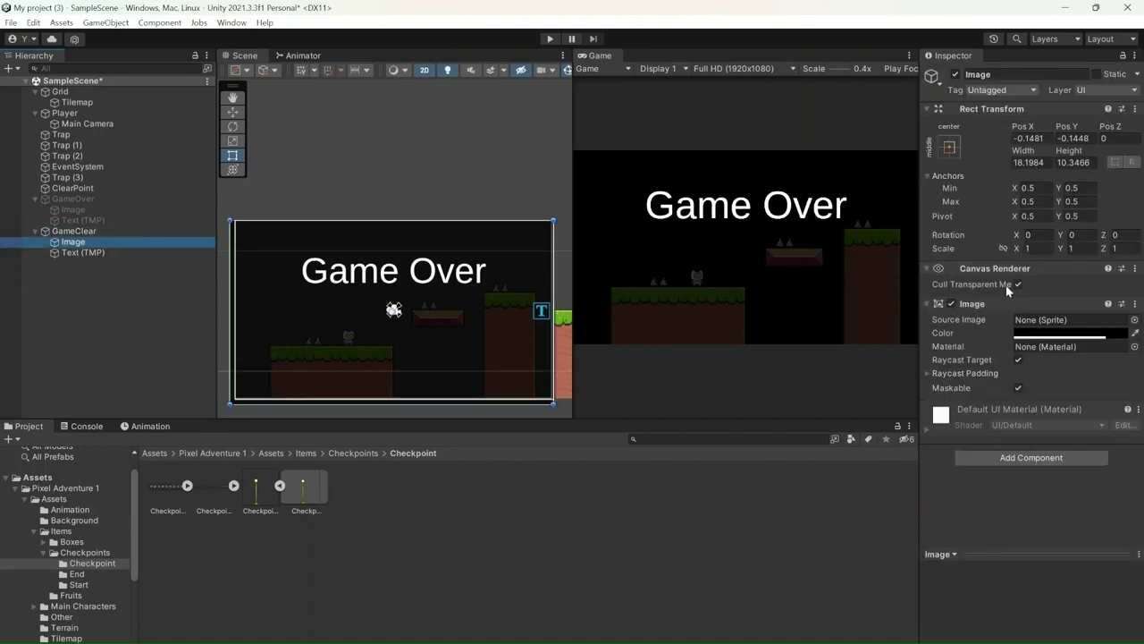
click(144, 252)
click(984, 358)
click(979, 353)
key(BackSpace)
key(BackSpace)
key(BackSpace)
key(BackSpace)
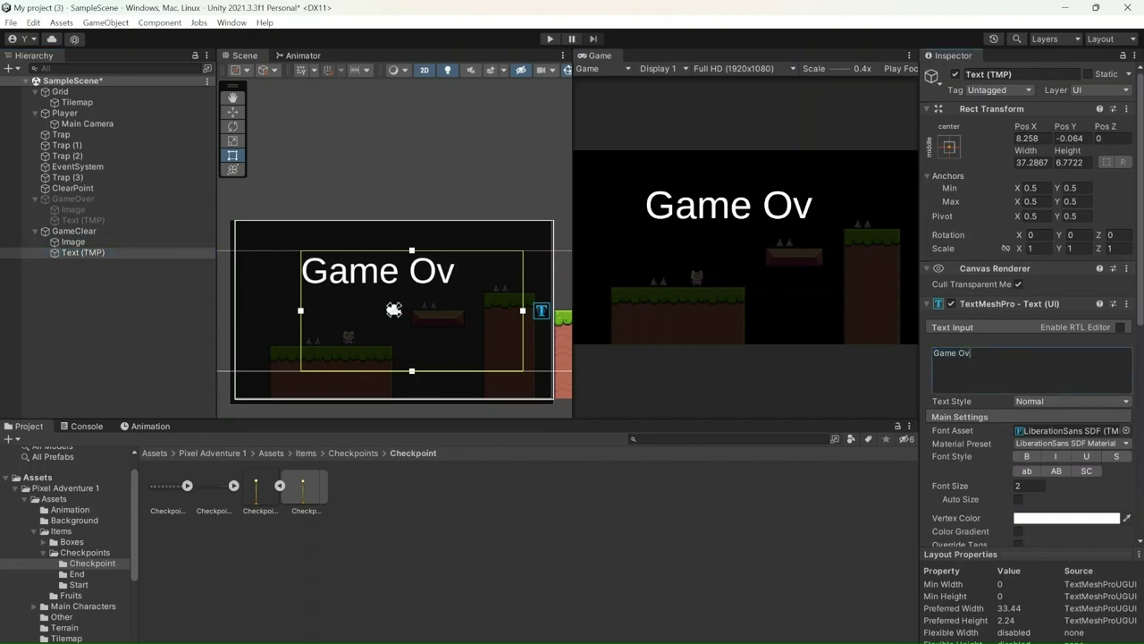
text(Clear)
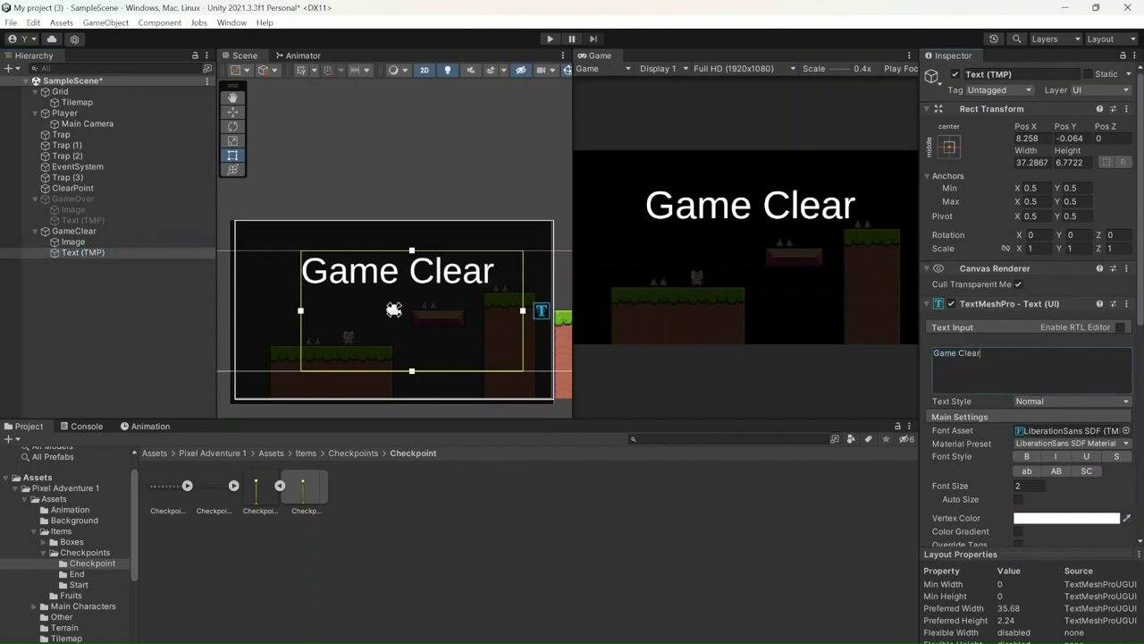
- Deactivate the GameClear Canvas in the scene
click(105, 229)
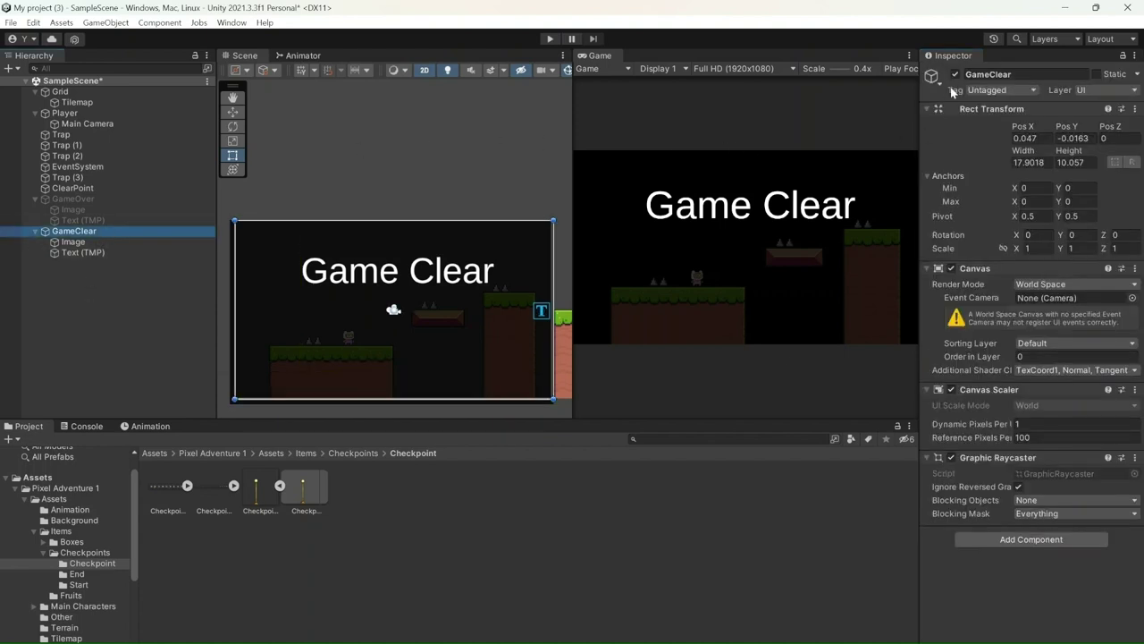
scroll(358, 214, down, 1)
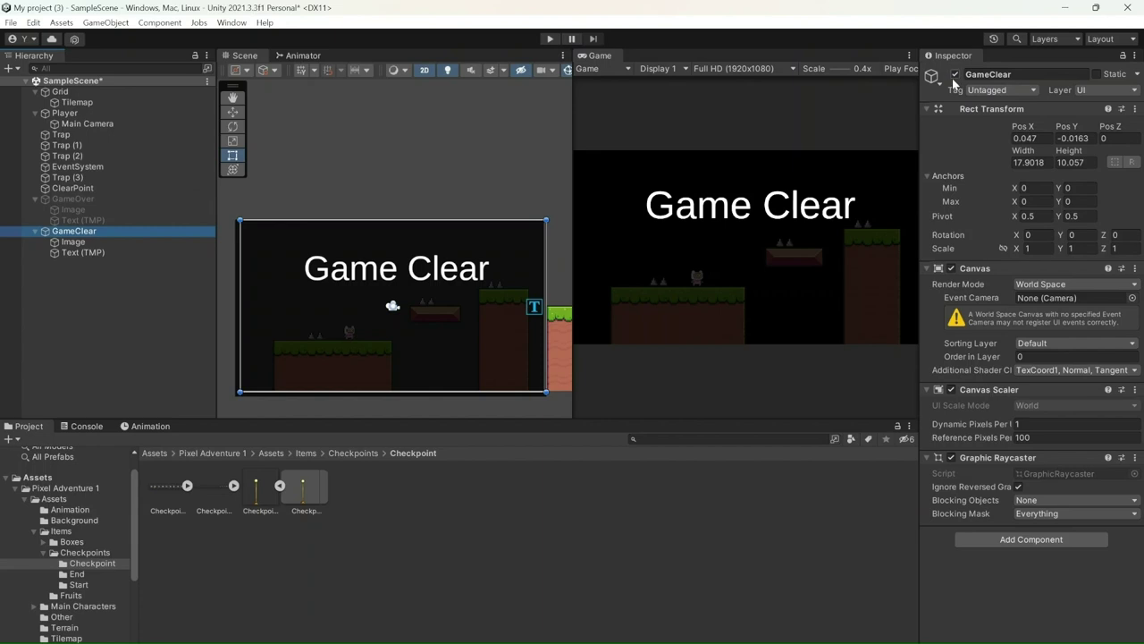
click(955, 74)
click(161, 200)
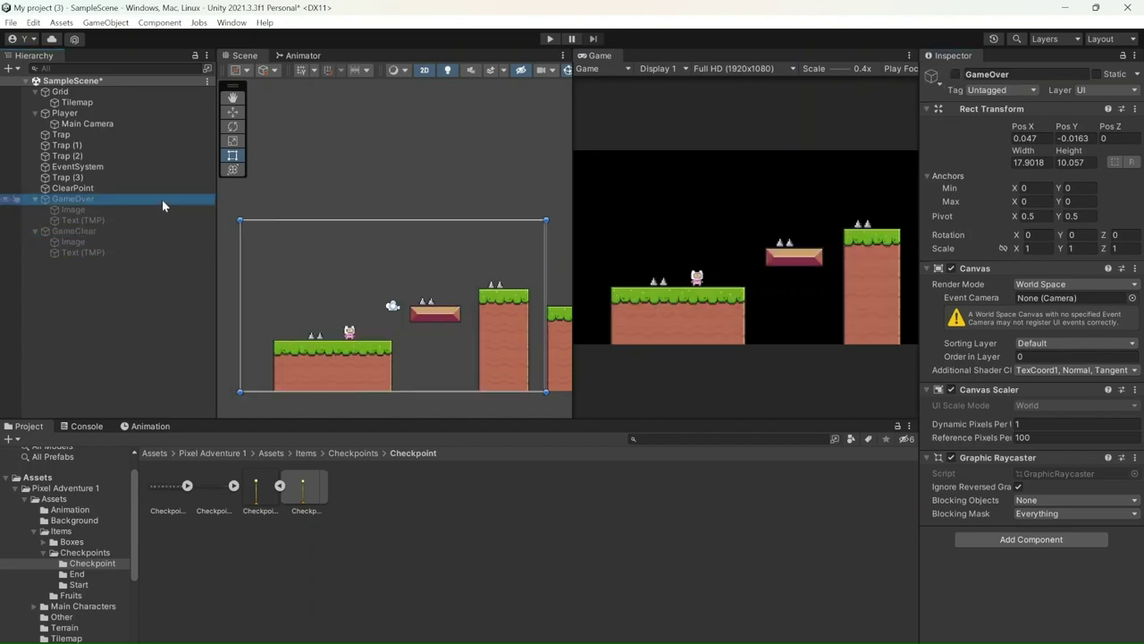
click(156, 232)
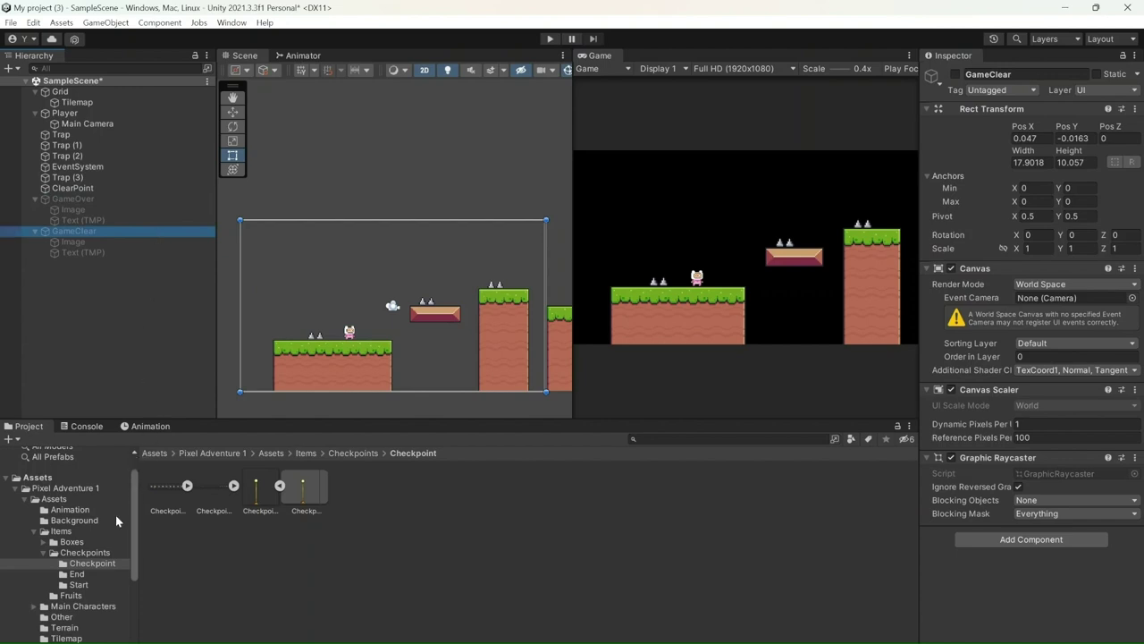
- Open the script attached to the Player object in Visual Studio
click(110, 115)
scroll(1140, 478, down, 5)
scroll(1124, 460, down, 7)
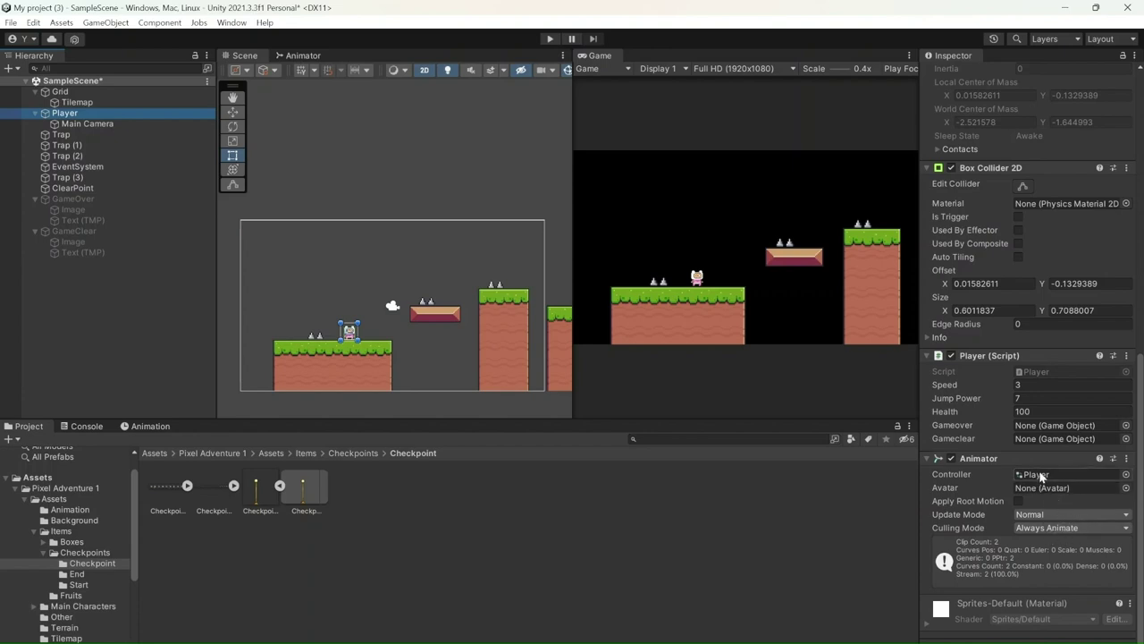
double_click(1033, 371)
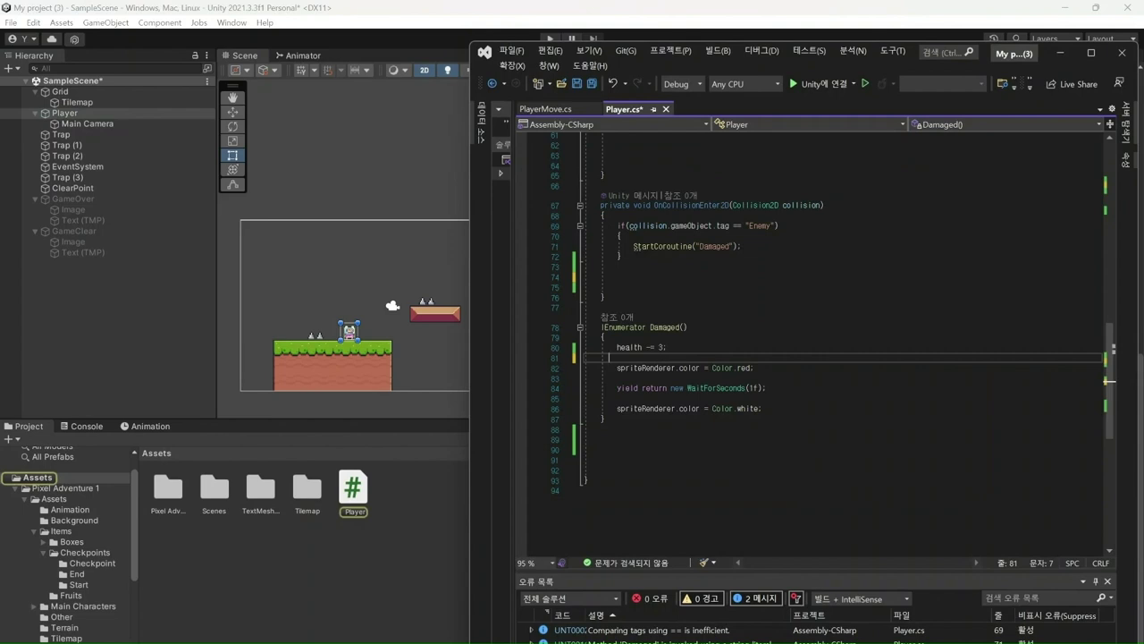
scroll(805, 339, up, 5)
scroll(805, 340, up, 9)
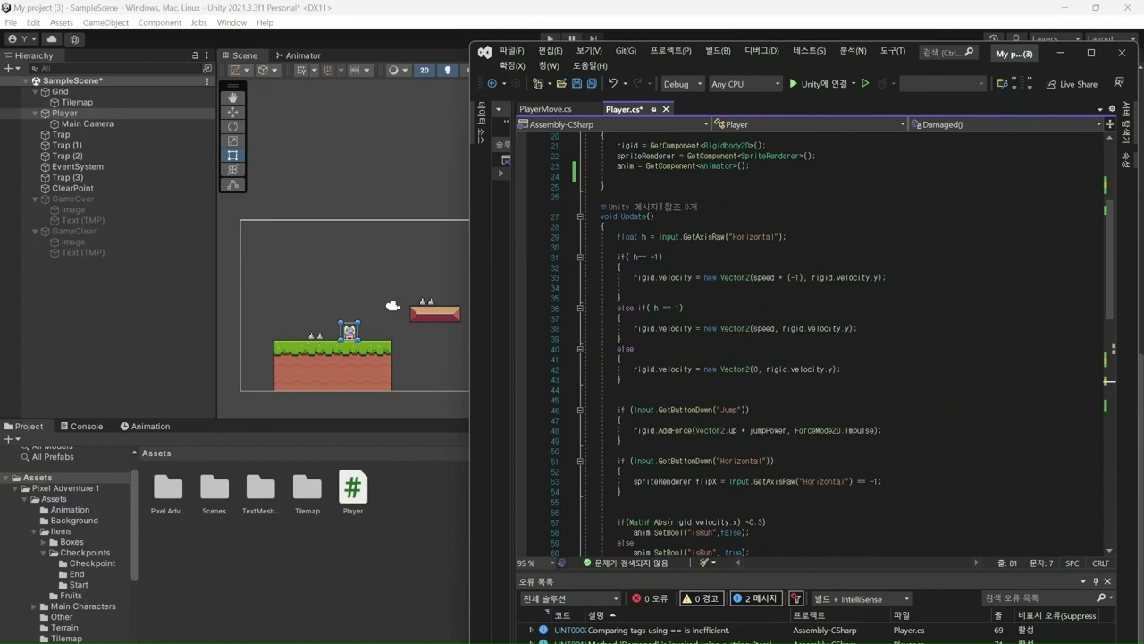
- Declare the public GameObject fields gameover and gameclear below the health variable in the Player class
scroll(805, 340, up, 6)
click(601, 279)
text(public GameObject gameocer)
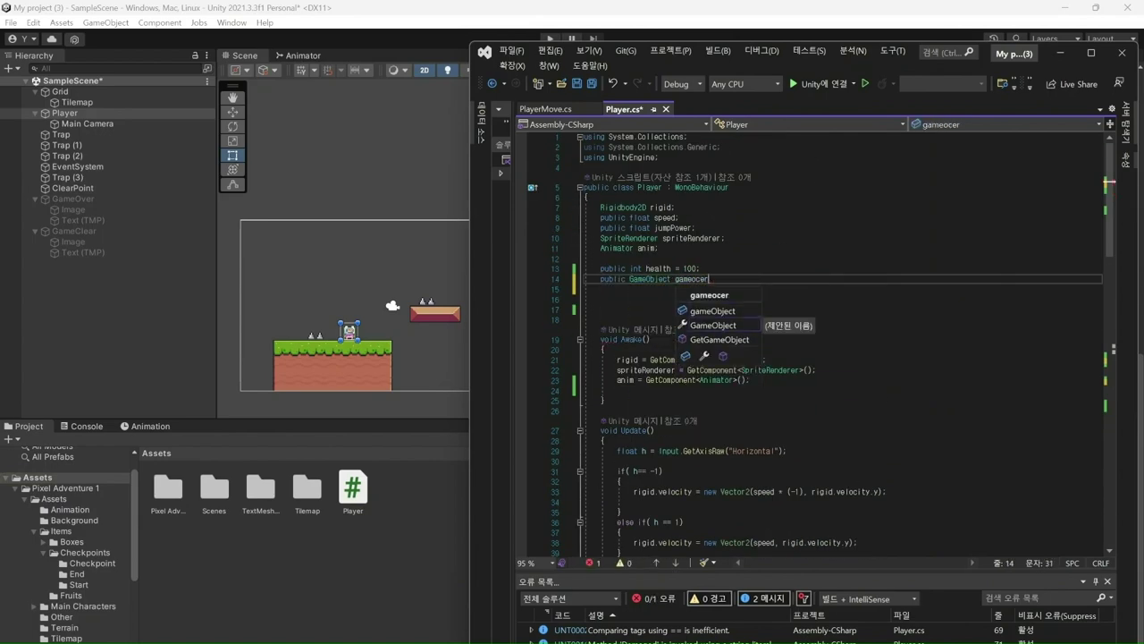
key(BackSpace)
key(BackSpace)
key(BackSpace)
text(ver;)
key(Return)
text(public GameObject gameclear;)
- Add a check for collision.gameObject.tag == "Finish" below the Enemy check in OnCollisionEnter2D
scroll(805, 340, down, 2)
scroll(797, 309, down, 14)
text(if (collision.gameObject.tag == "Fin)
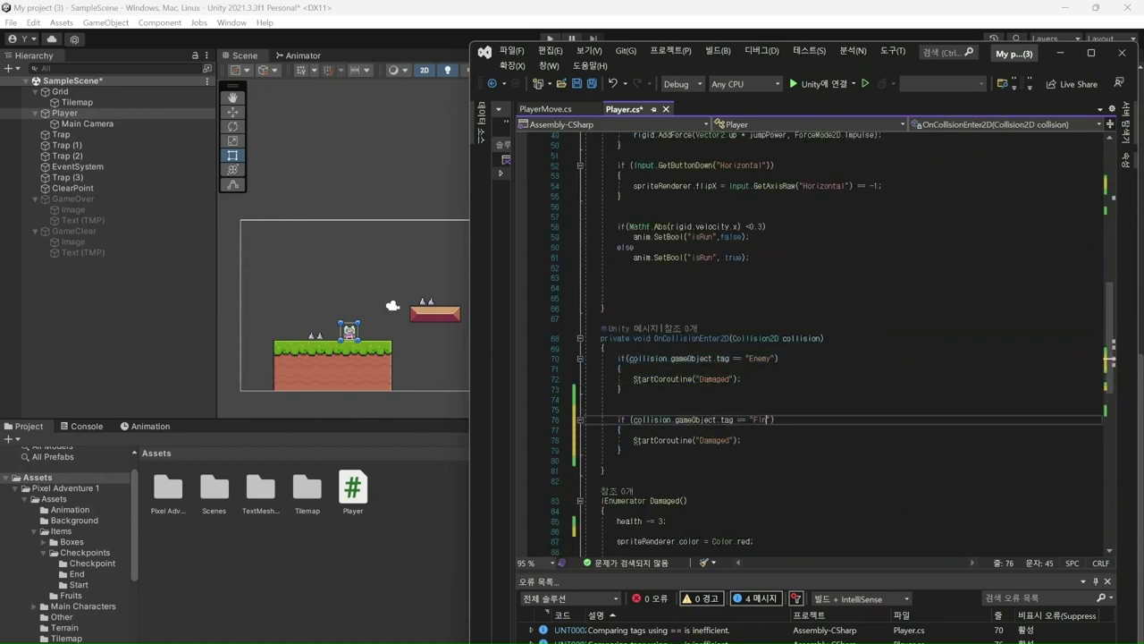
text(ish)
scroll(1108, 361, down, 1)
- Make the body of the Finish check call gameclear.SetActive(true)
key(Down)
key(Down)
key(shift+Home)
text(Destroy(gameObject);)
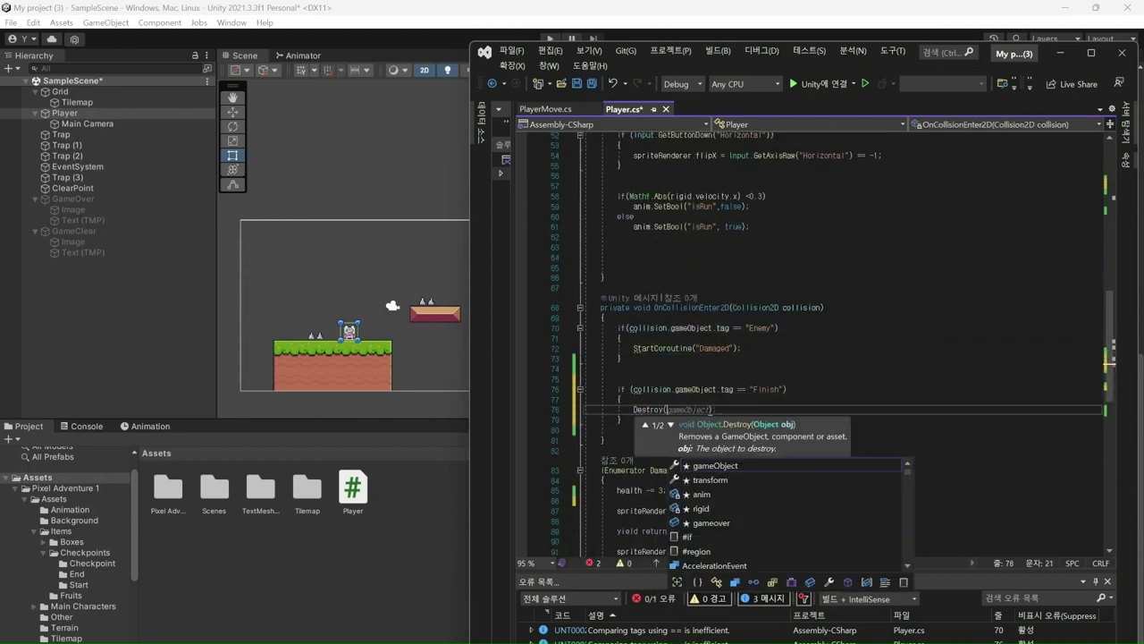
key(shift+Home)
key(BackSpace)
text(gameclear.Se)
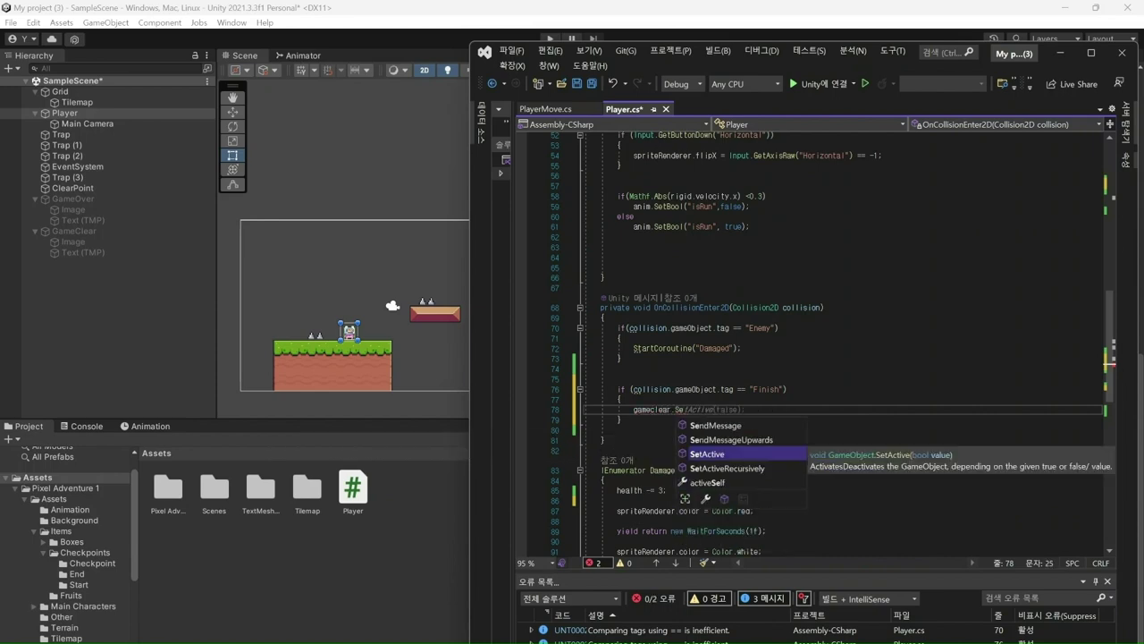
text(tActive(true);)
- In Damaged, add an if(health < 0) block that calls Destroy(gameObject) and gameover.SetActive(true), and save the script
scroll(796, 357, down, 2)
click(619, 438)
key(Return)
key(Return)
text(if(health < 0))
key(Return)
text({     Destroy(gameObject);     g)
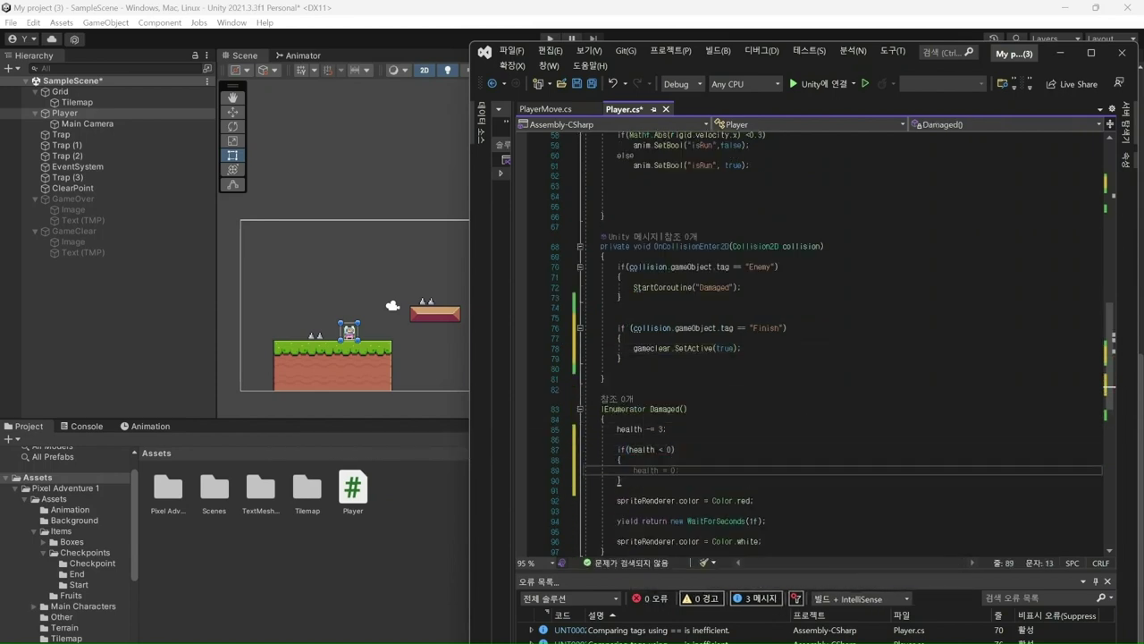
text(ameover.SetActive(true);)
key(ctrl+s)
- Review the Finish check, the Damaged coroutine and the gameover and gameclear declarations in the script
scroll(804, 340, down, 3)
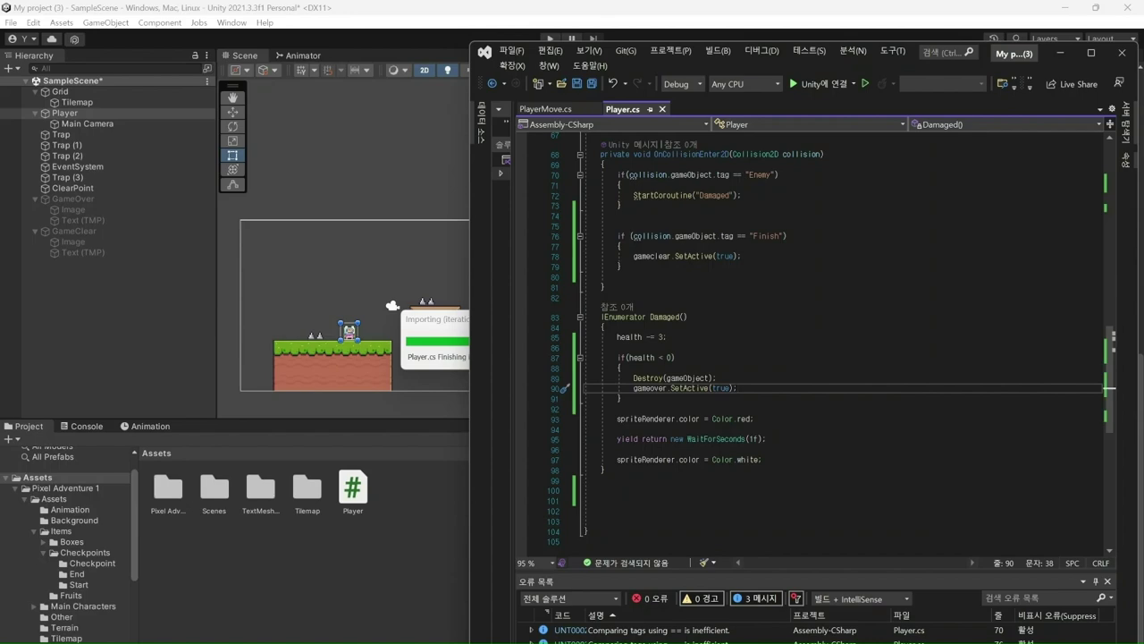
scroll(804, 339, up, 20)
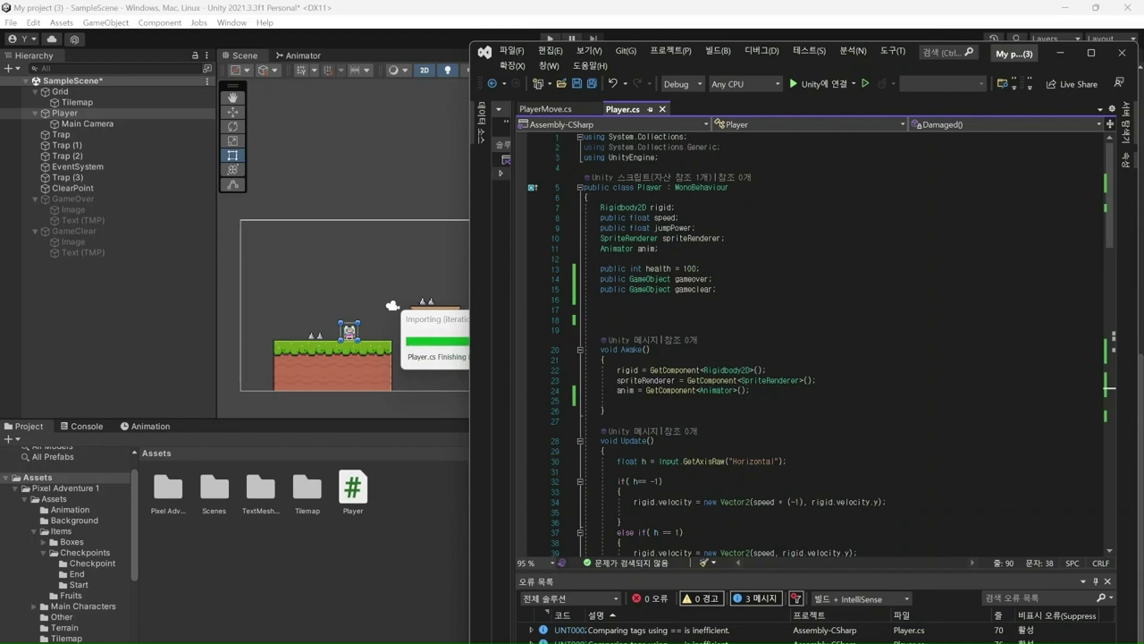
drag(600, 279, 718, 289)
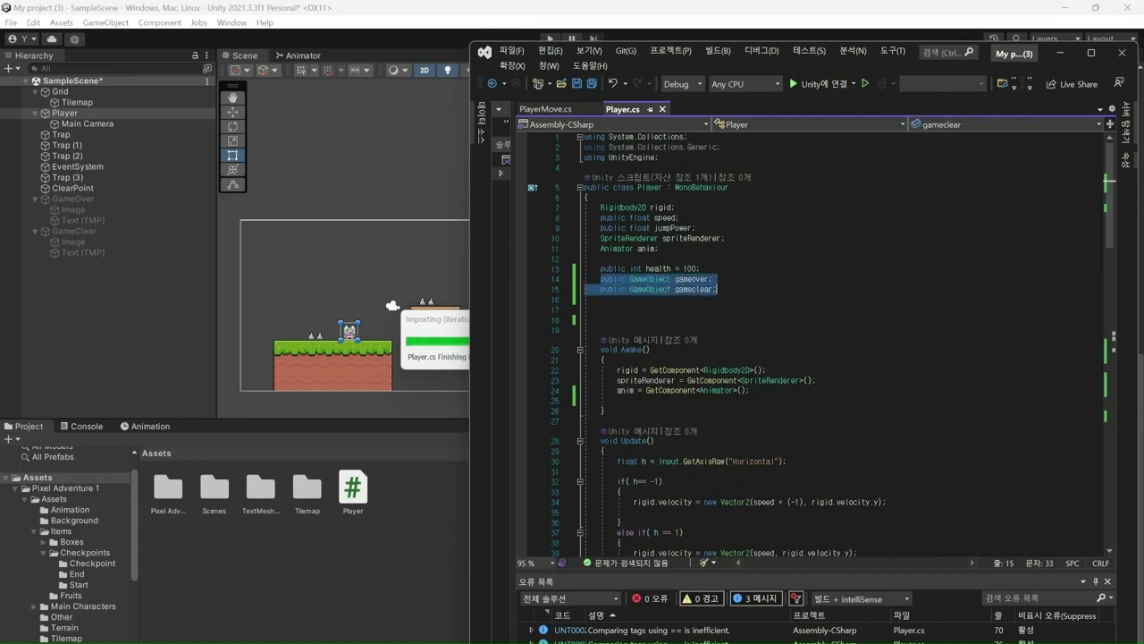
key(Escape)
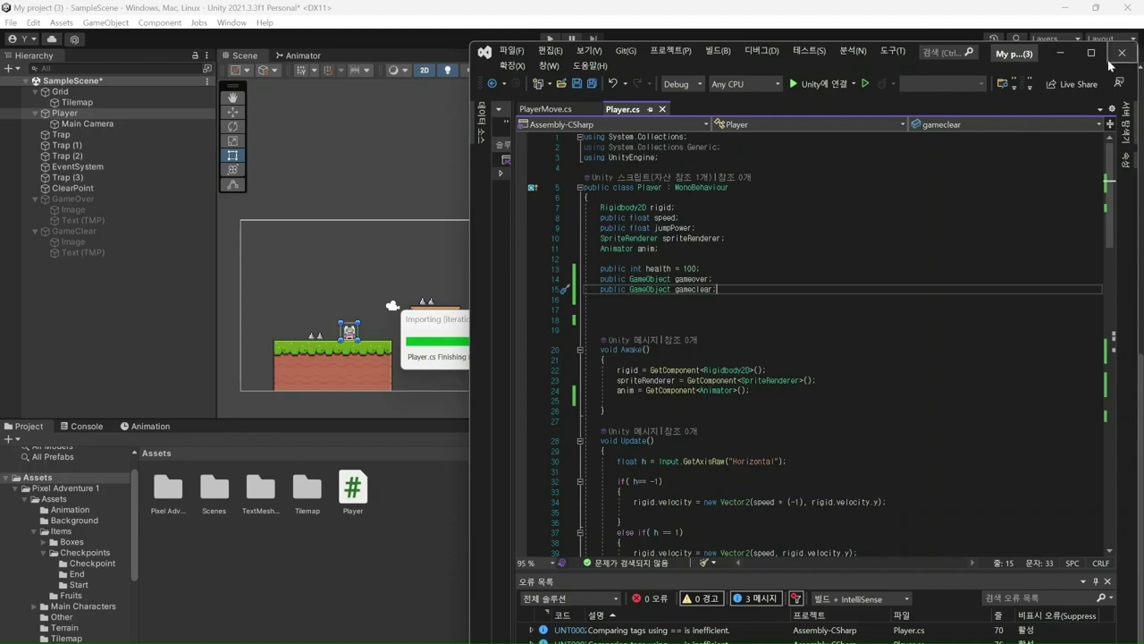
key(Up)
key(Up)
key(Up)
key(Up)
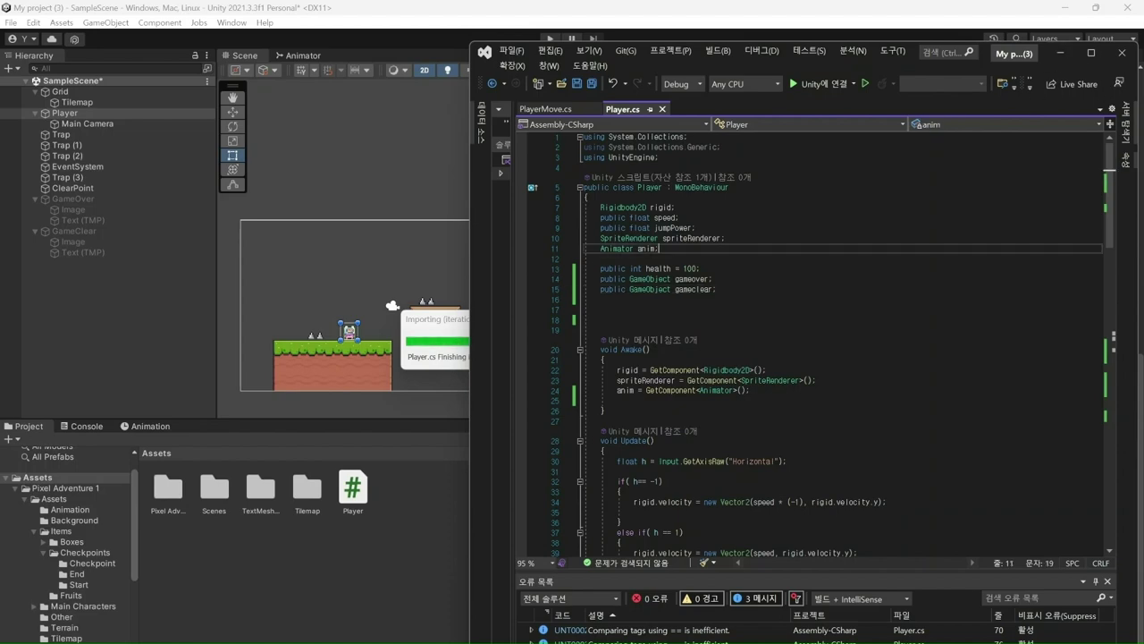
- Back in Unity, assign the GameOver and GameClear Canvases to the Player script's Gameover and Gameclear fields
click(1061, 52)
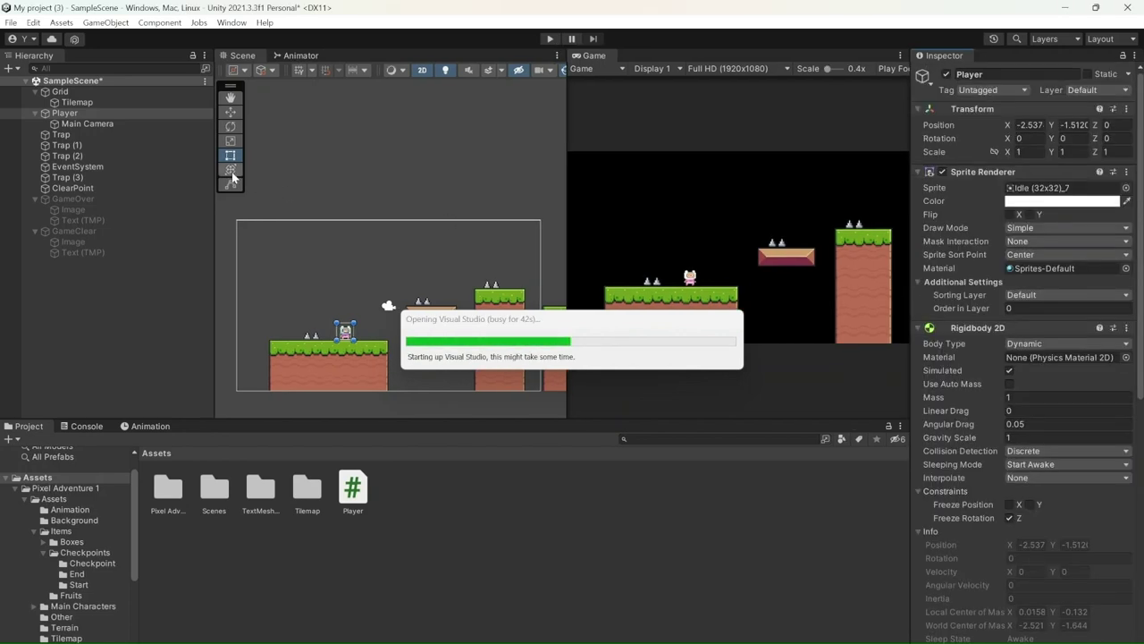
scroll(1036, 337, down, 10)
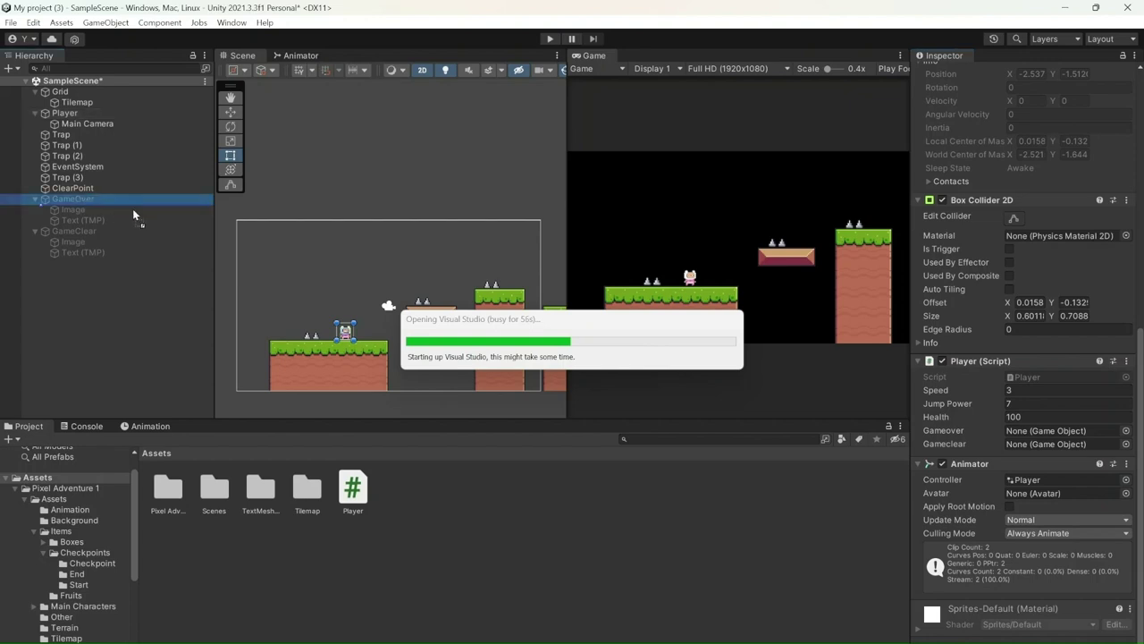
drag(954, 403, 1026, 434)
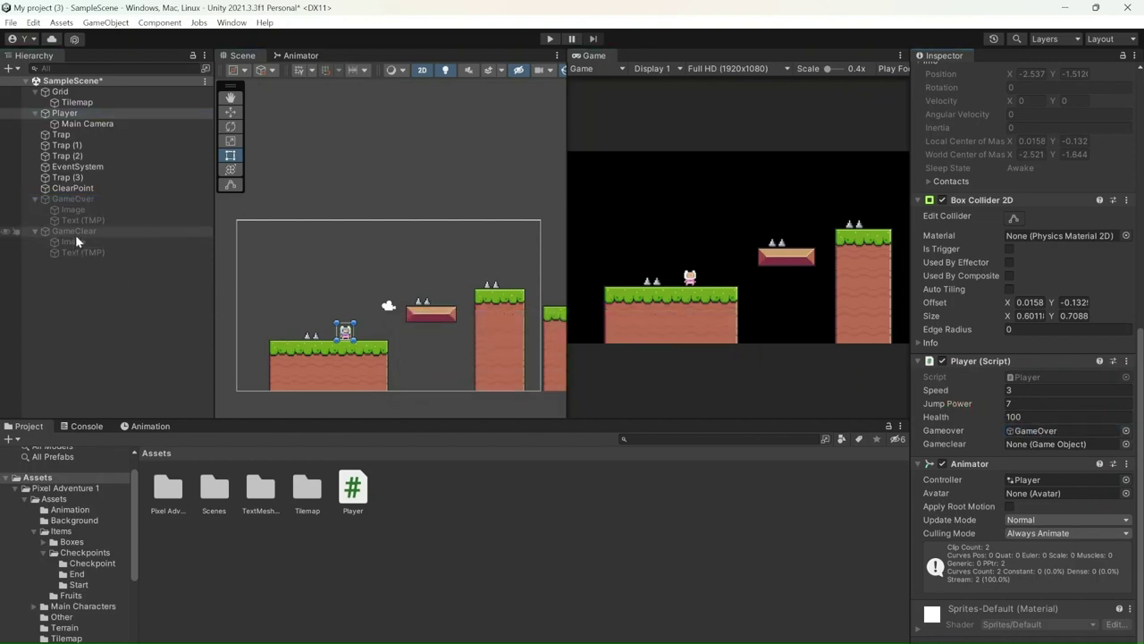
drag(77, 233, 1032, 450)
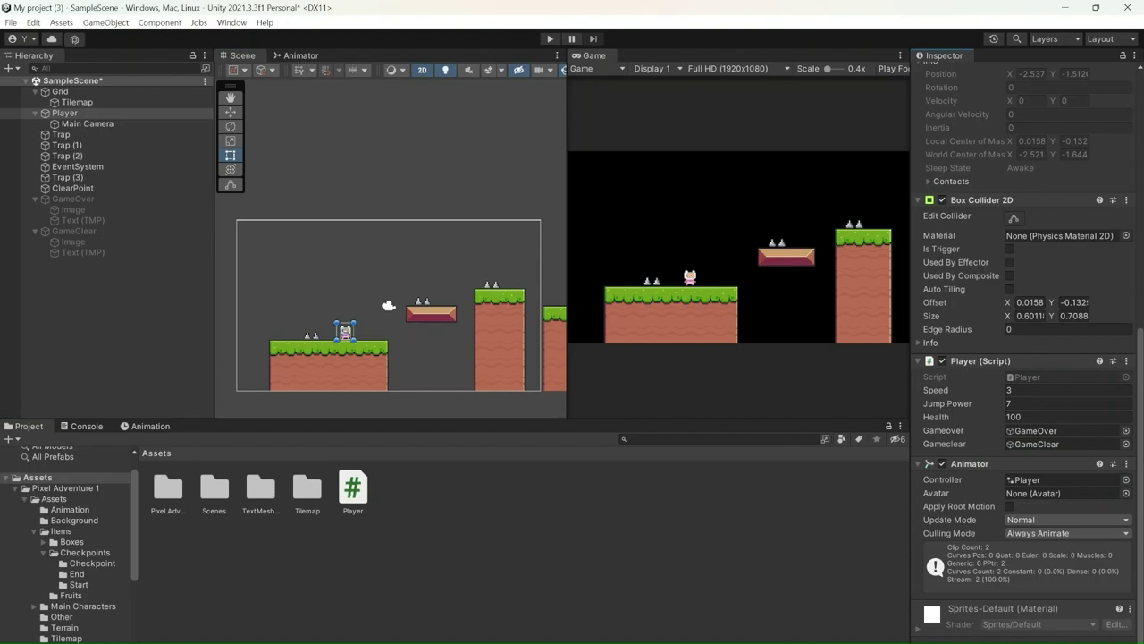
- Return to Visual Studio, compare the gameover and gameclear declarations with the Player's Inspector fields, and read through to the collision code
key(alt+Tab)
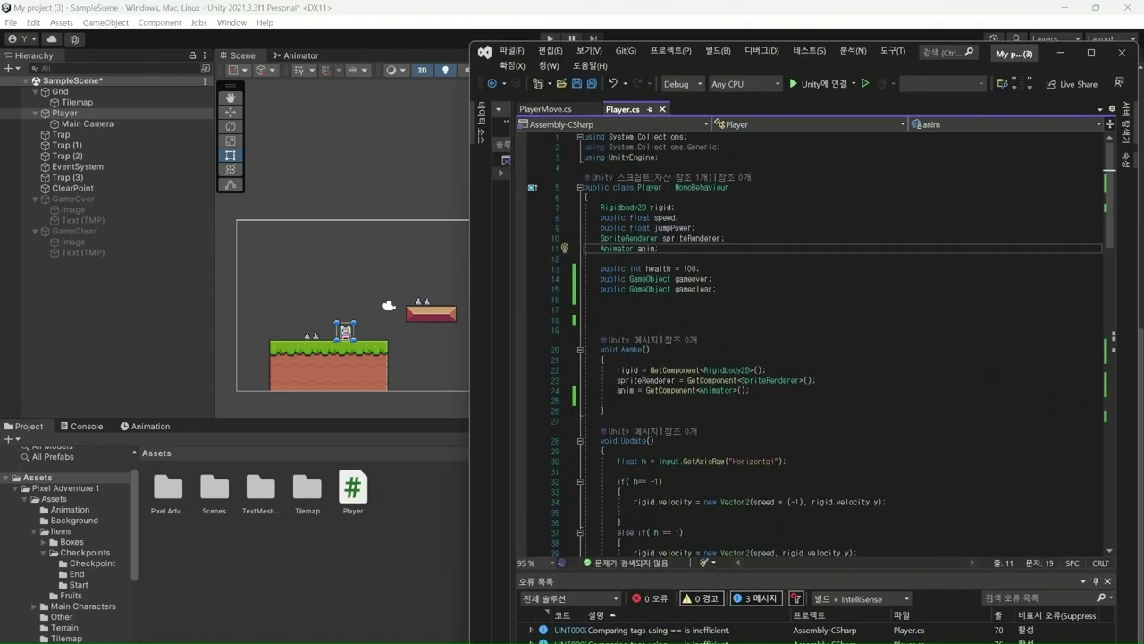
click(713, 279)
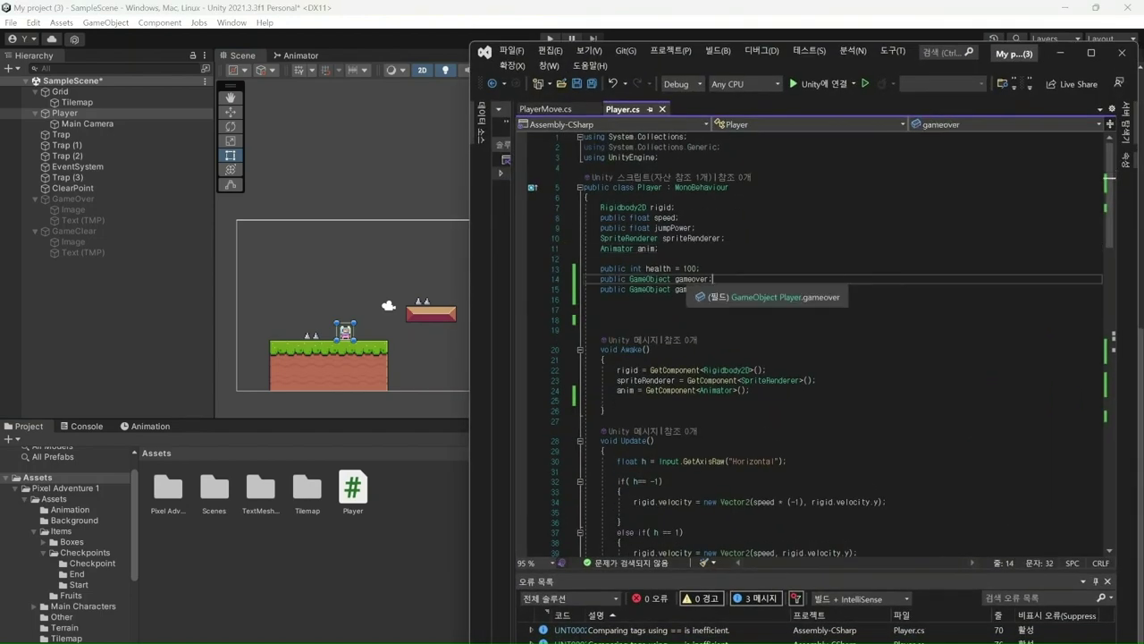
click(679, 290)
drag(680, 290, 707, 290)
key(Down)
key(Down)
drag(824, 67, 516, 78)
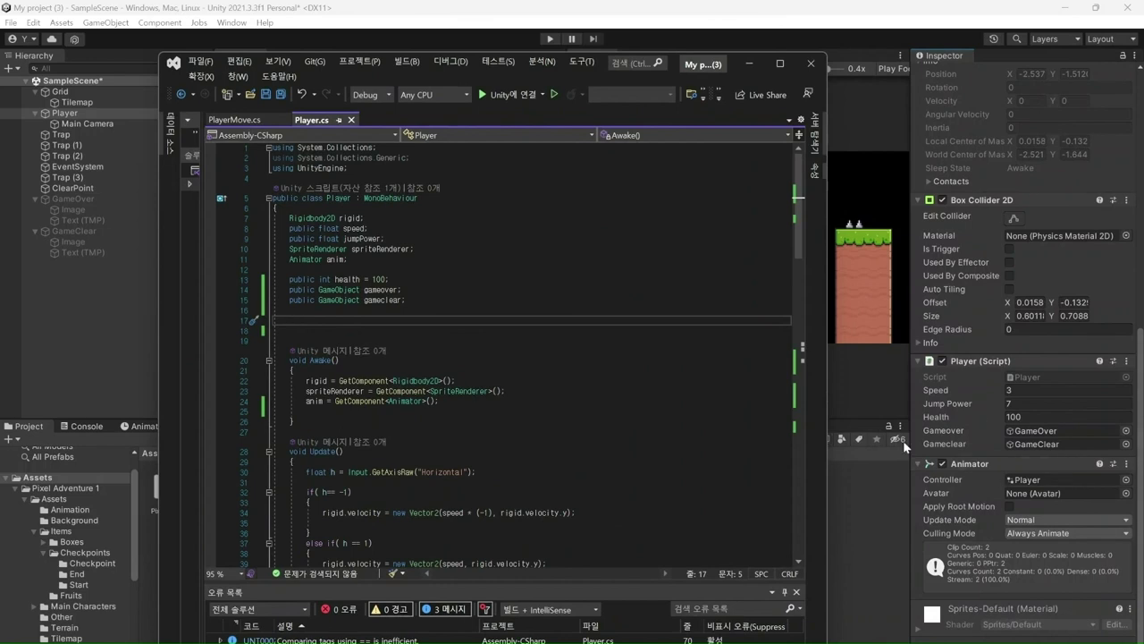
scroll(500, 348, down, 2)
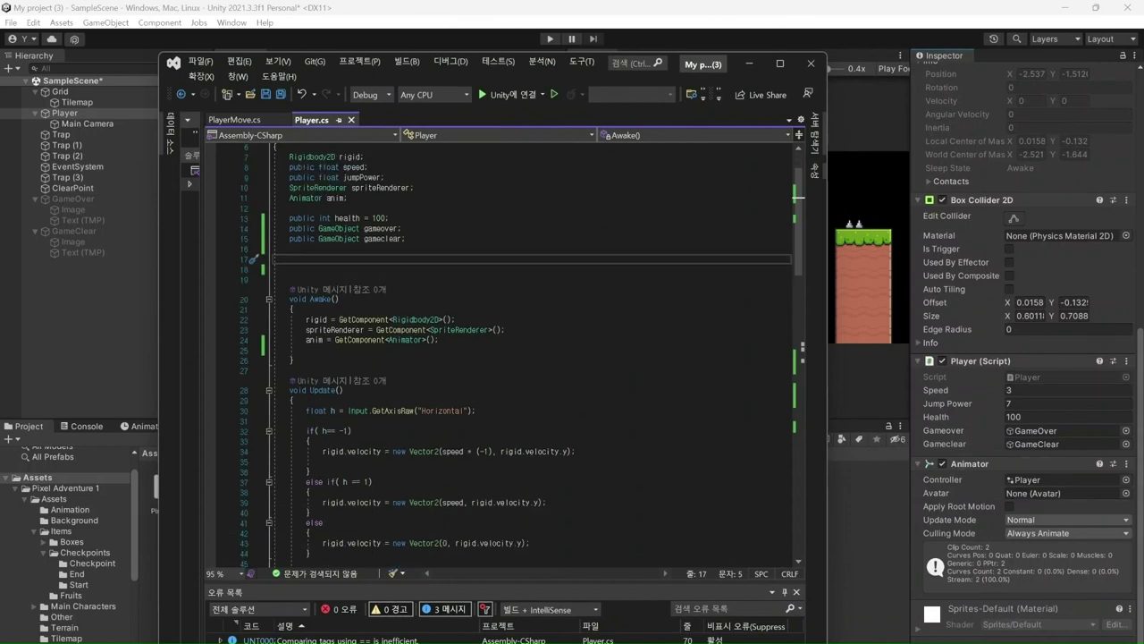
scroll(521, 355, down, 5)
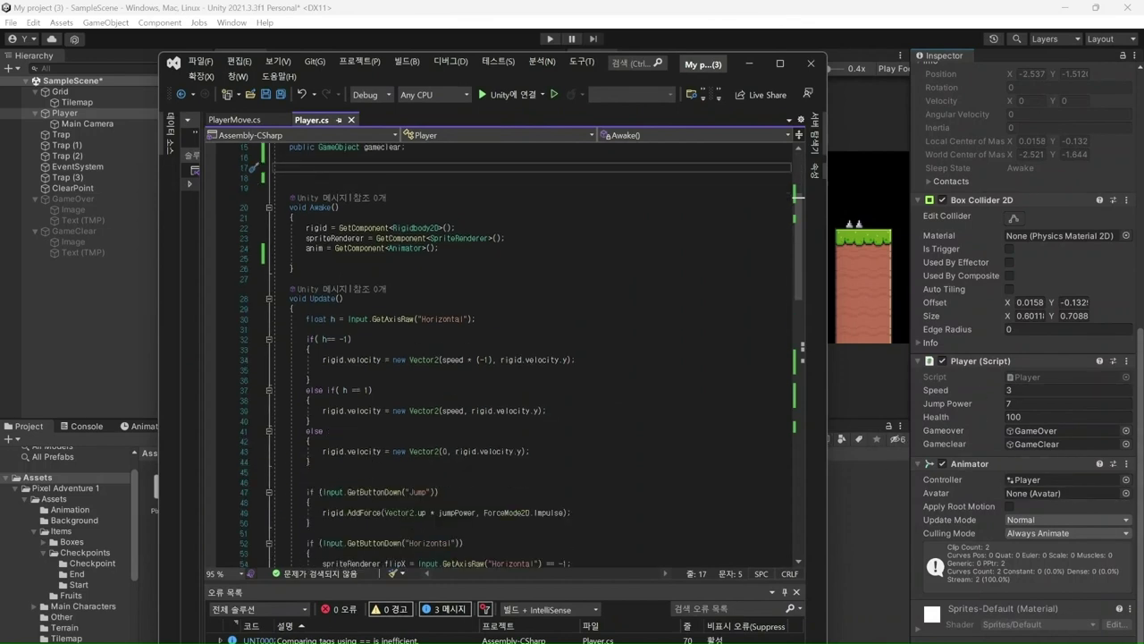
scroll(521, 355, down, 10)
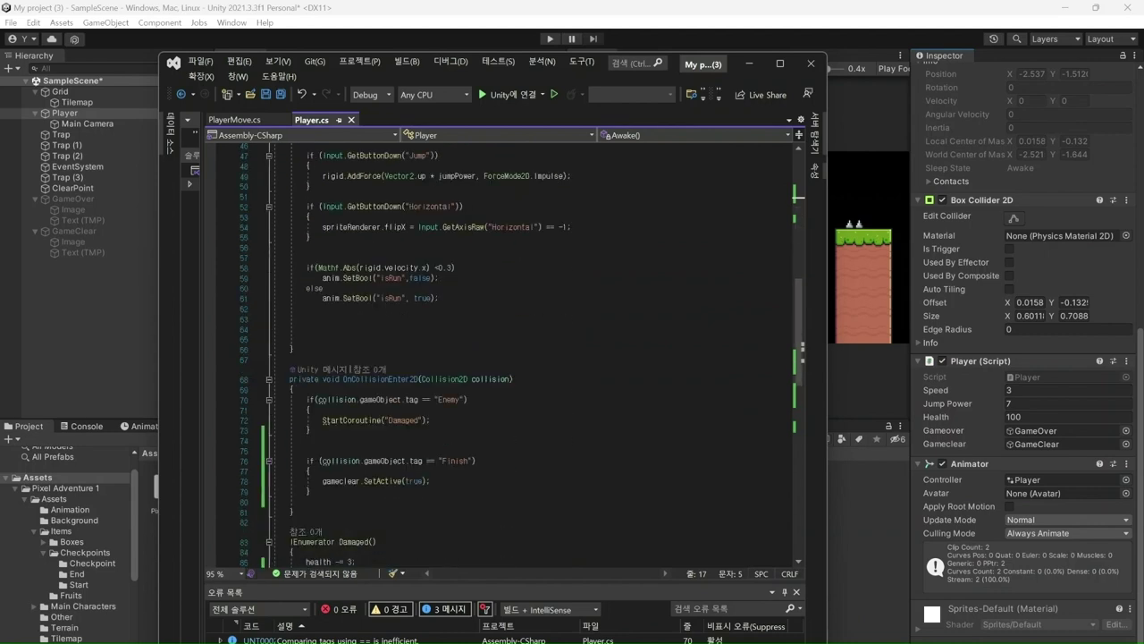
- Review the Enemy and Finish tag checks in OnCollisionEnter2D, including the gameclear.SetActive(true) call
drag(271, 399, 311, 430)
click(306, 440)
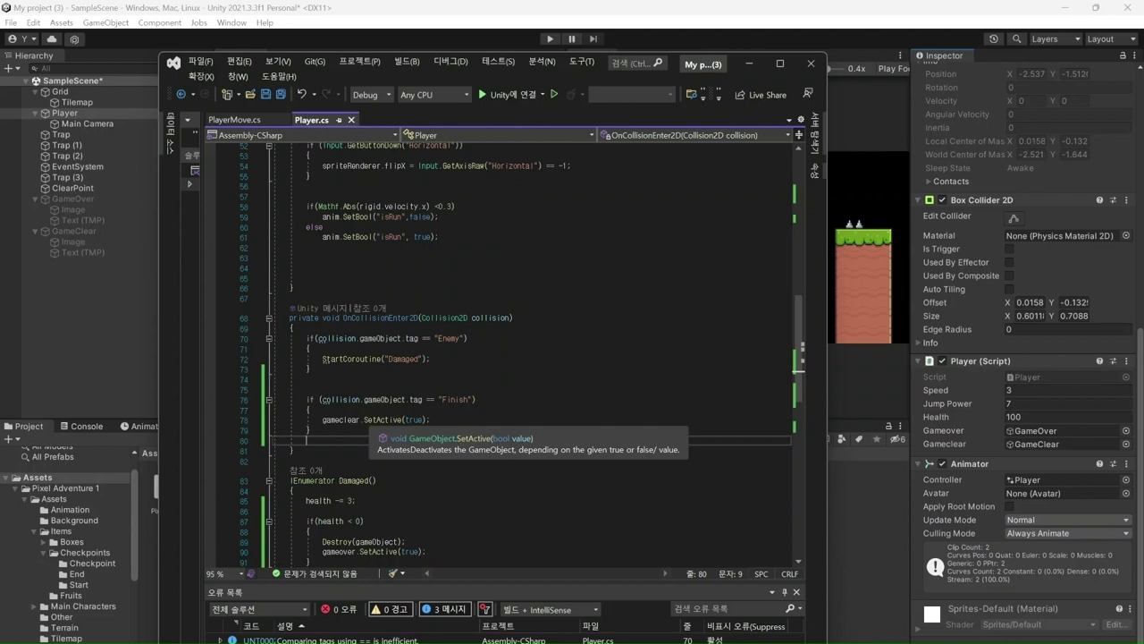
drag(323, 420, 361, 420)
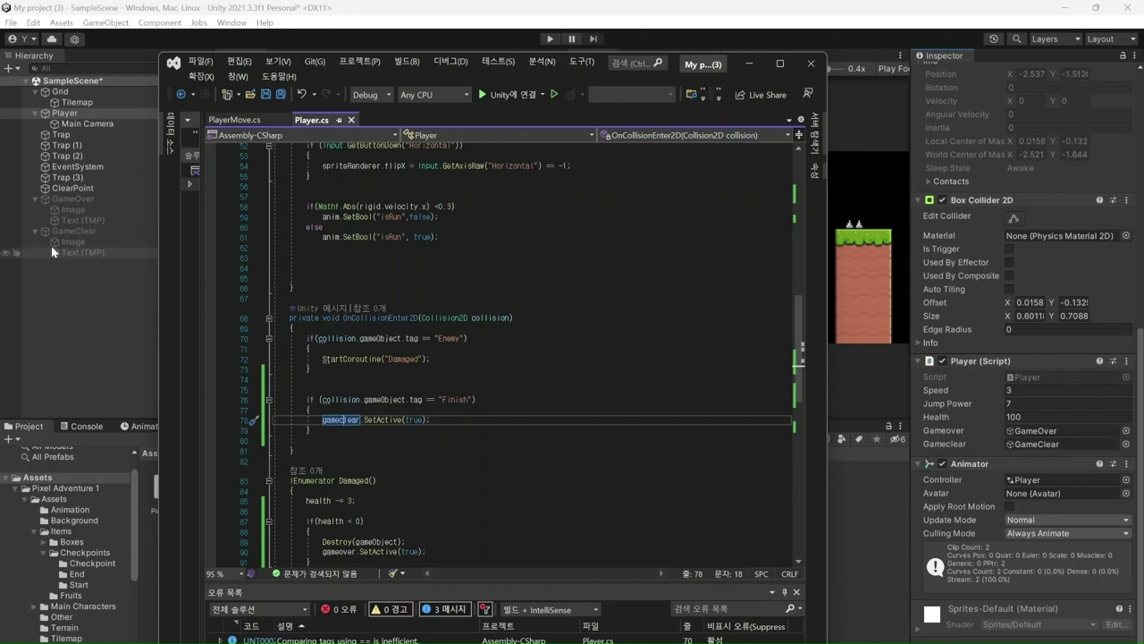
- Switch to Unity and preview the GameOver Canvas by activating it and deactivating it again
drag(541, 81, 579, 105)
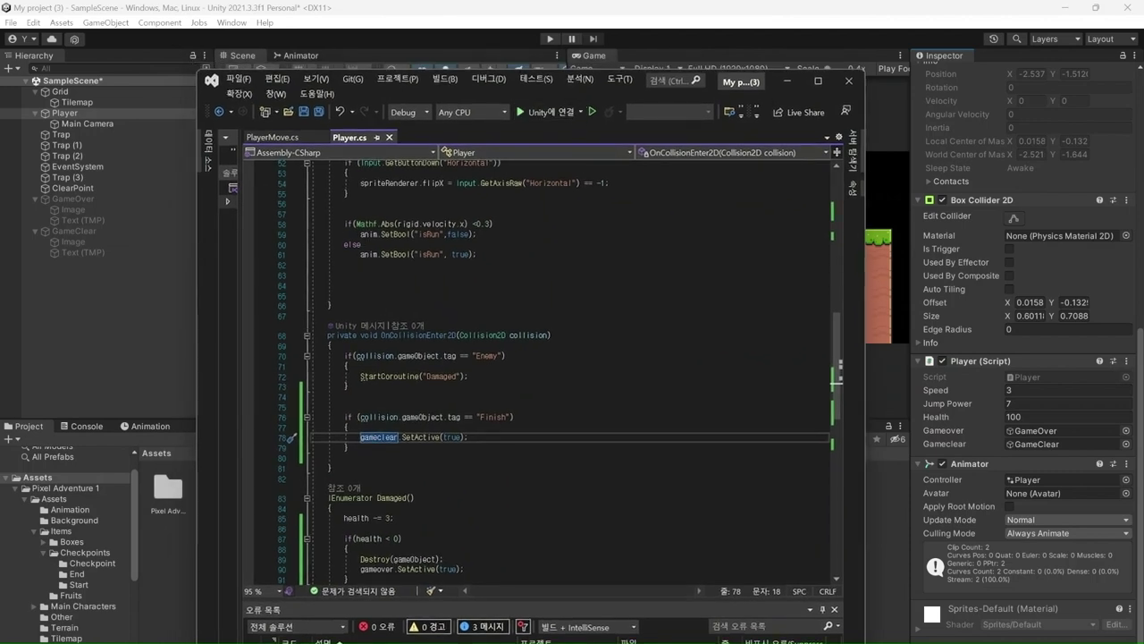
click(787, 82)
click(137, 199)
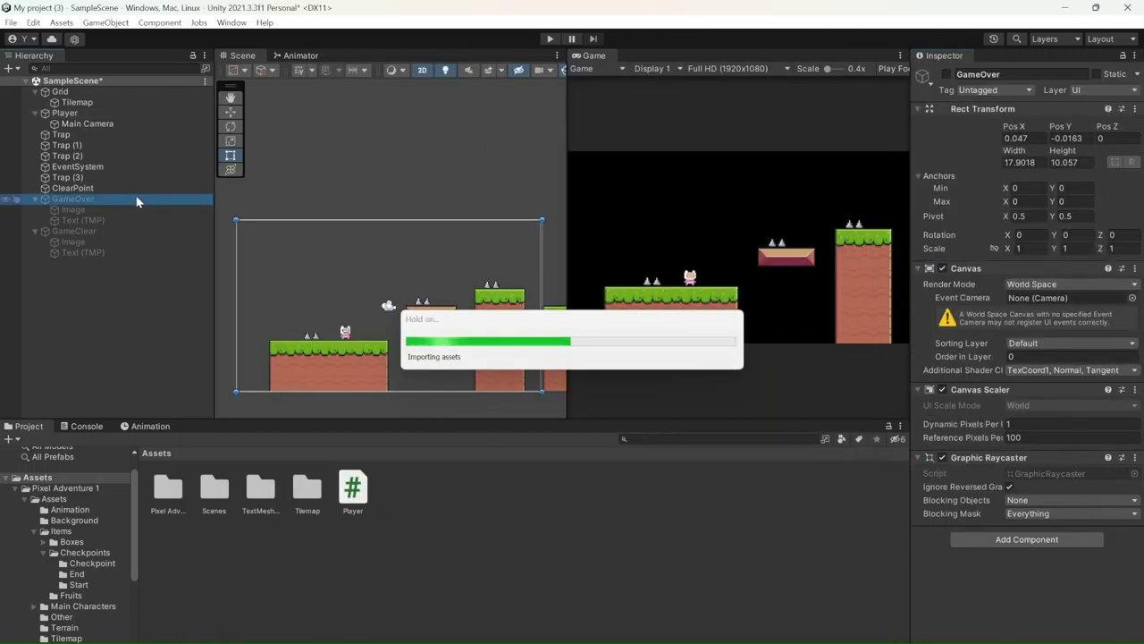
click(946, 75)
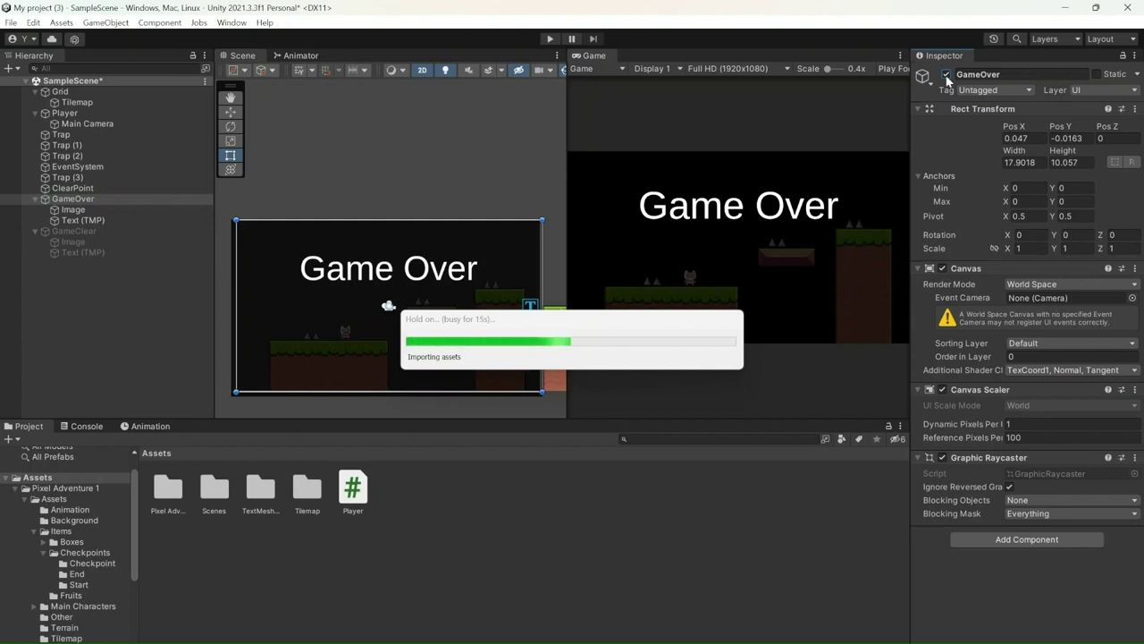
click(946, 75)
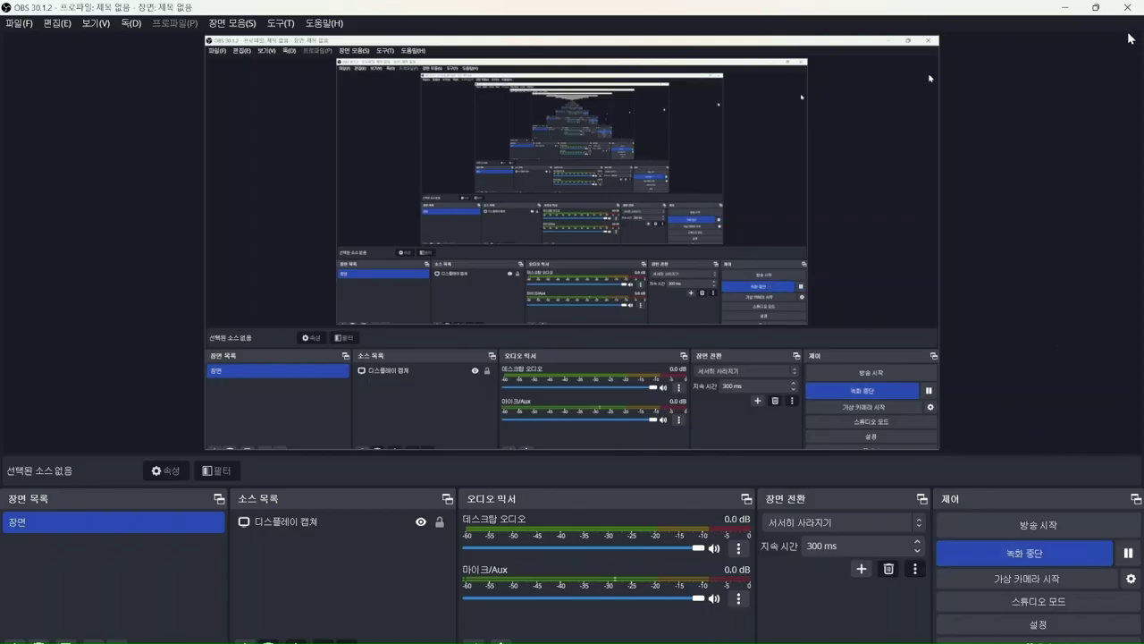
- Back in Visual Studio, examine the Damaged coroutine's health -= 3 line, health < 0 check, Destroy call and gameover.SetActive(true) call
click(1073, 11)
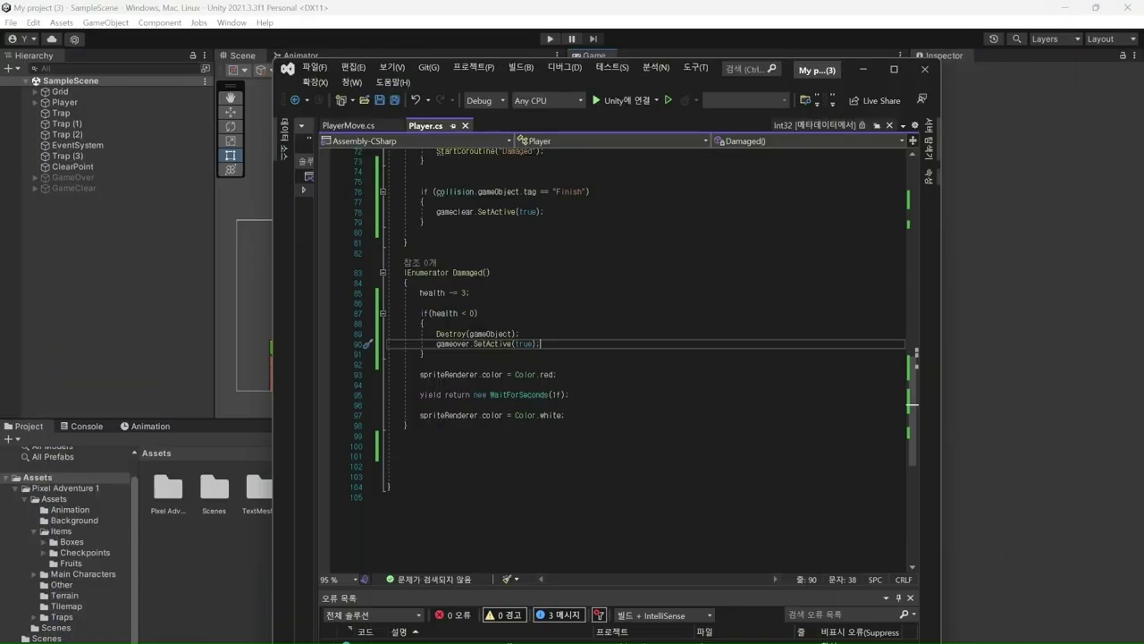
mouse_move(417, 313)
mouse_down()
mouse_move(525, 345)
mouse_move(425, 355)
mouse_up()
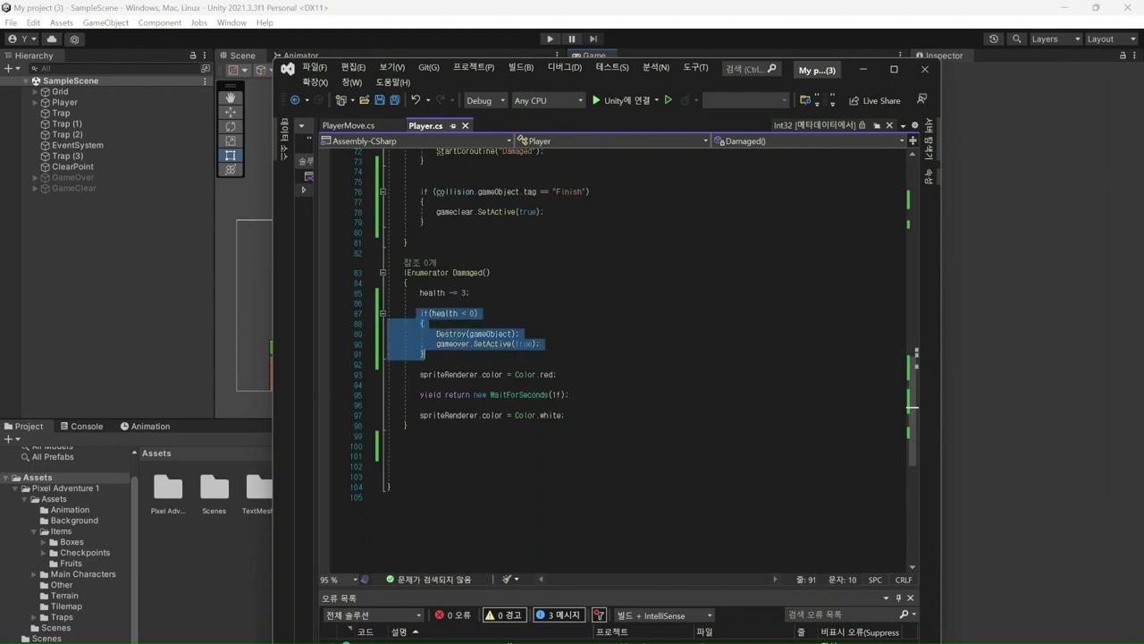
click(425, 355)
scroll(426, 355, up, 2)
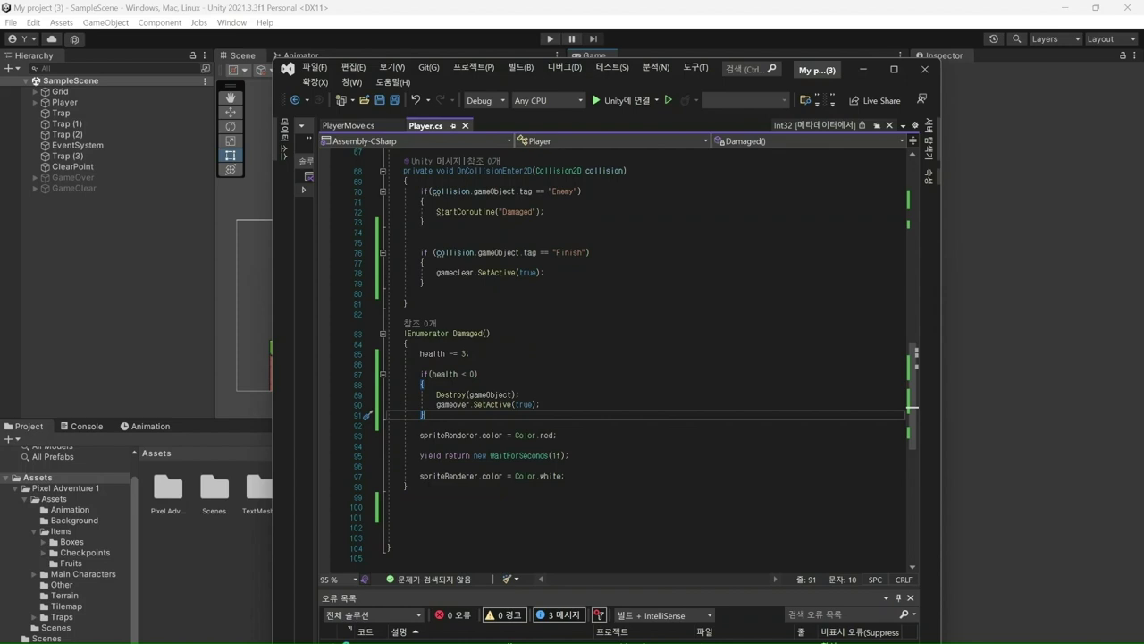
scroll(635, 358, up, 1)
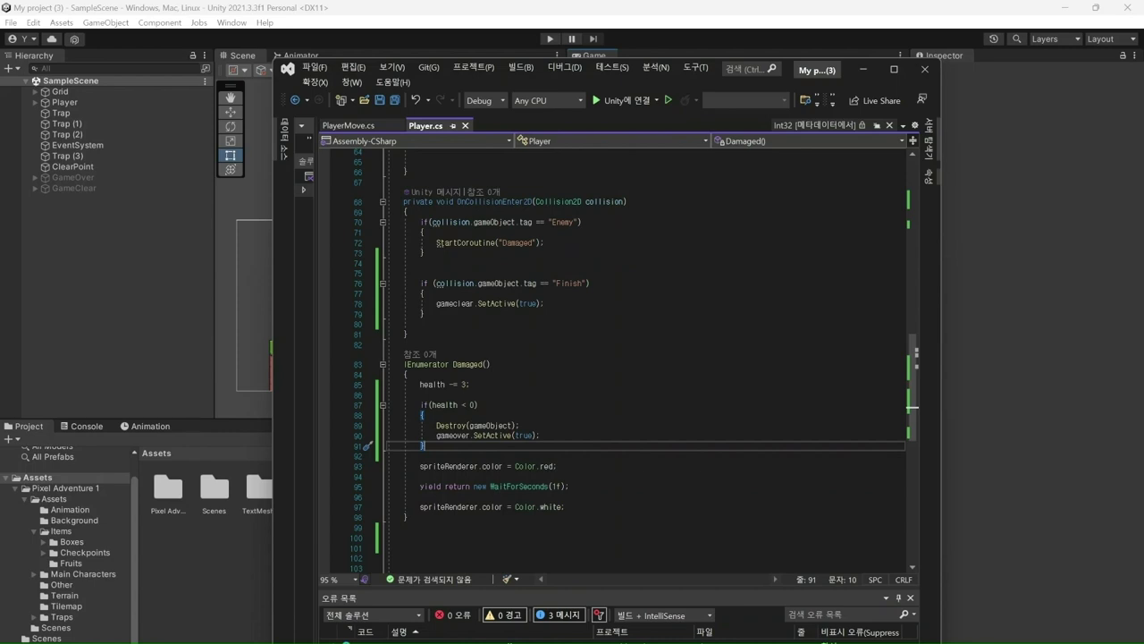
scroll(636, 366, down, 1)
drag(420, 353, 471, 354)
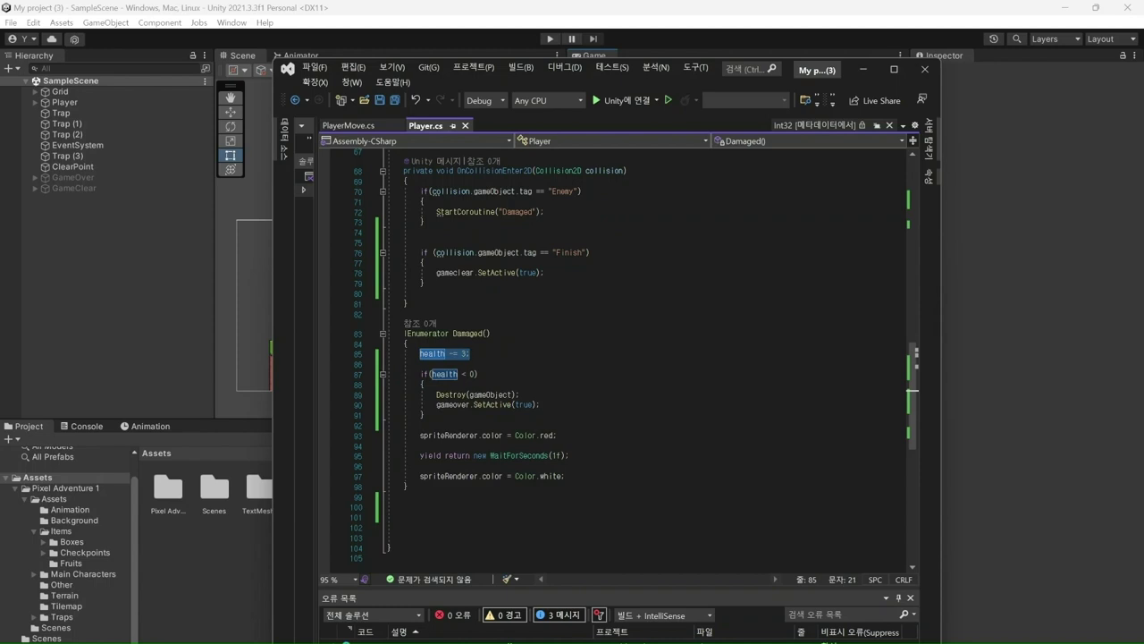
key(Down)
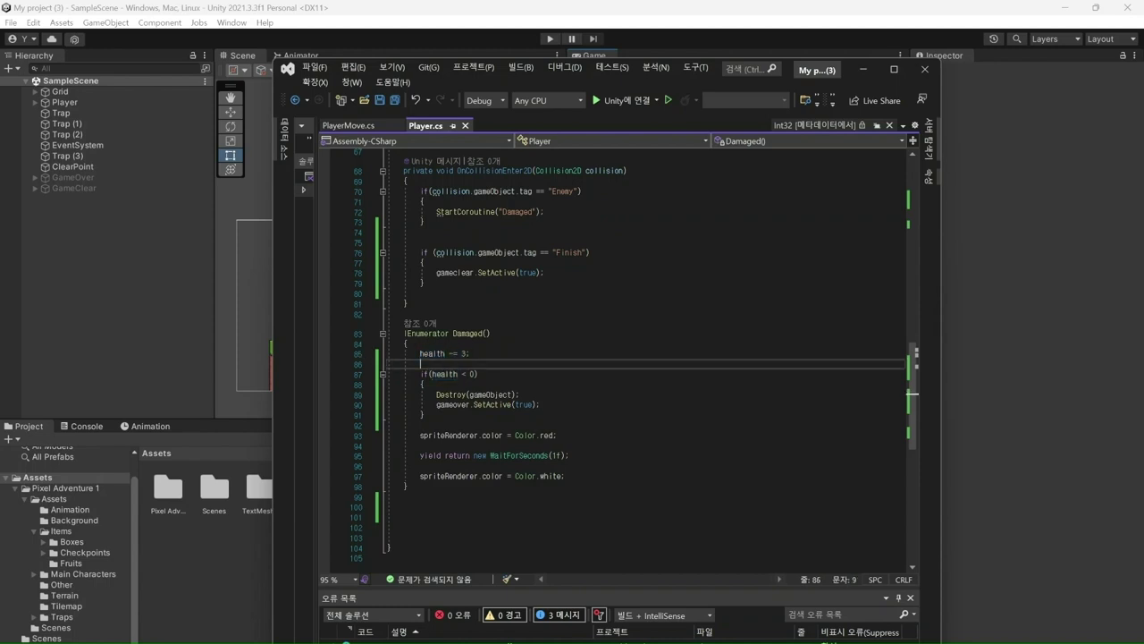
drag(475, 374, 432, 373)
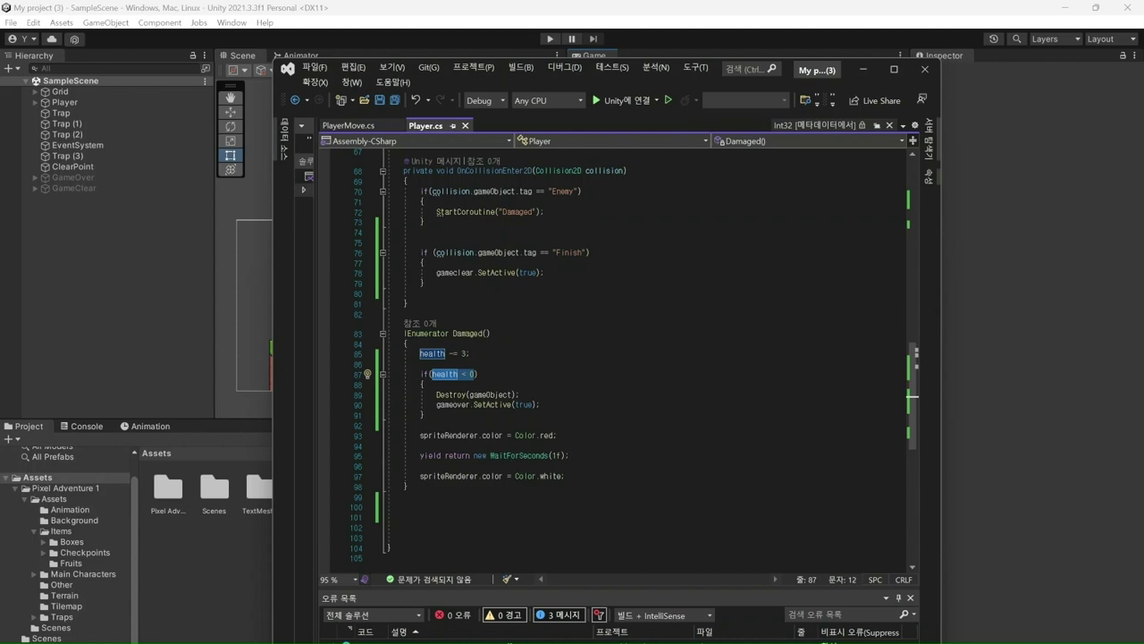
drag(435, 395, 520, 394)
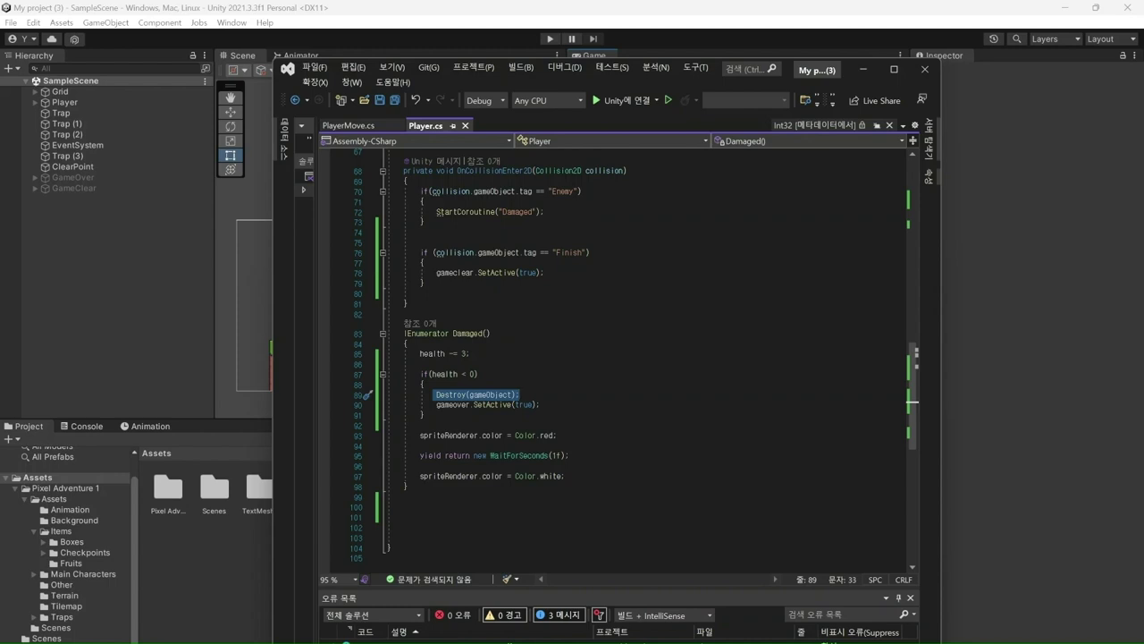
key(Up)
key(Up)
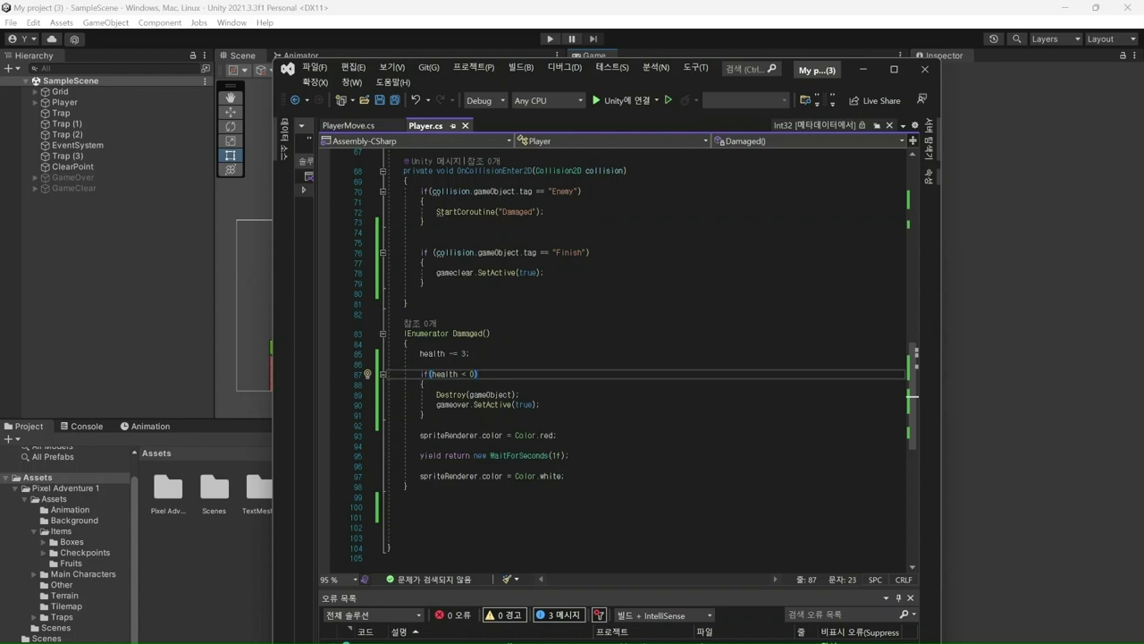
mouse_move(490, 404)
- Inspect the Player script's Health, Gameover and Gameclear fields in Unity, and compare them with the Damaged code in Visual Studio
click(87, 104)
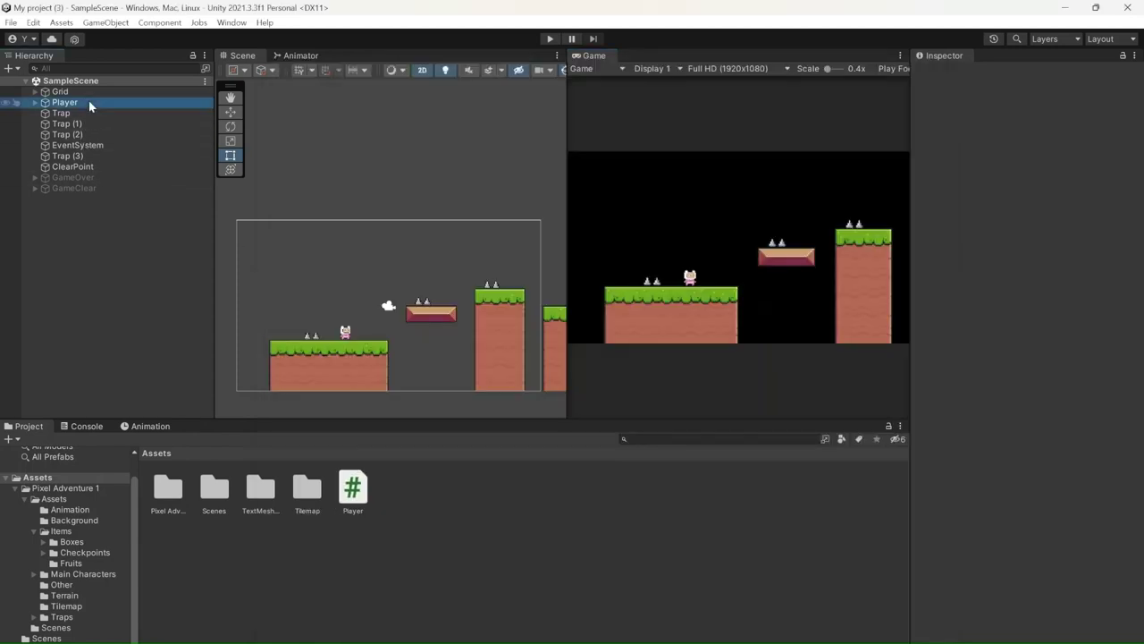
scroll(1054, 503, down, 10)
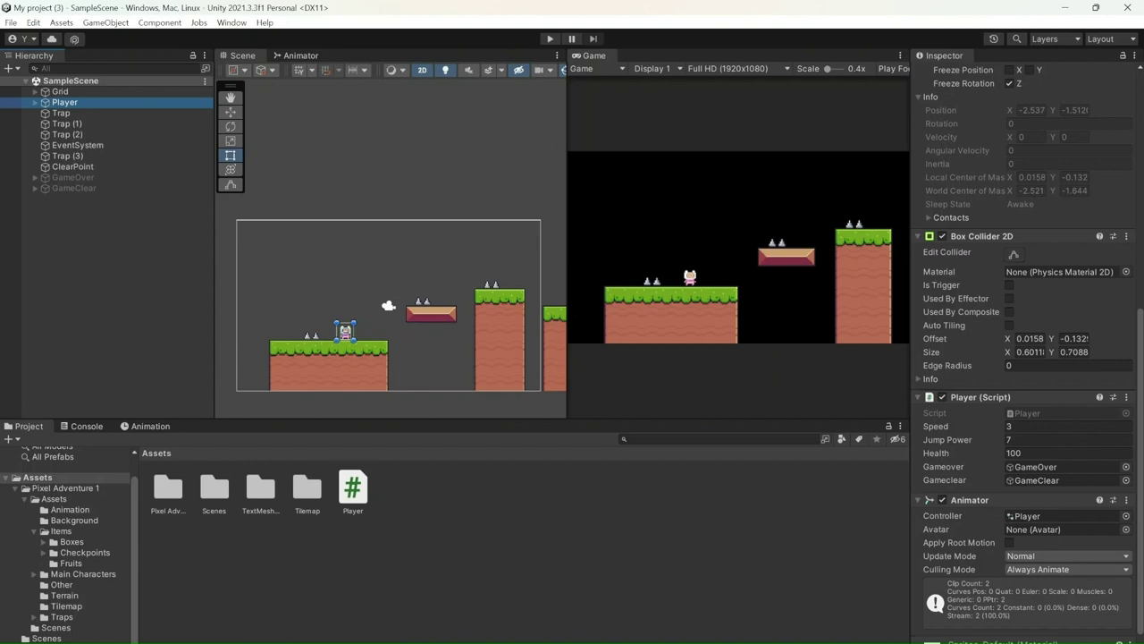
mouse_move(693, 642)
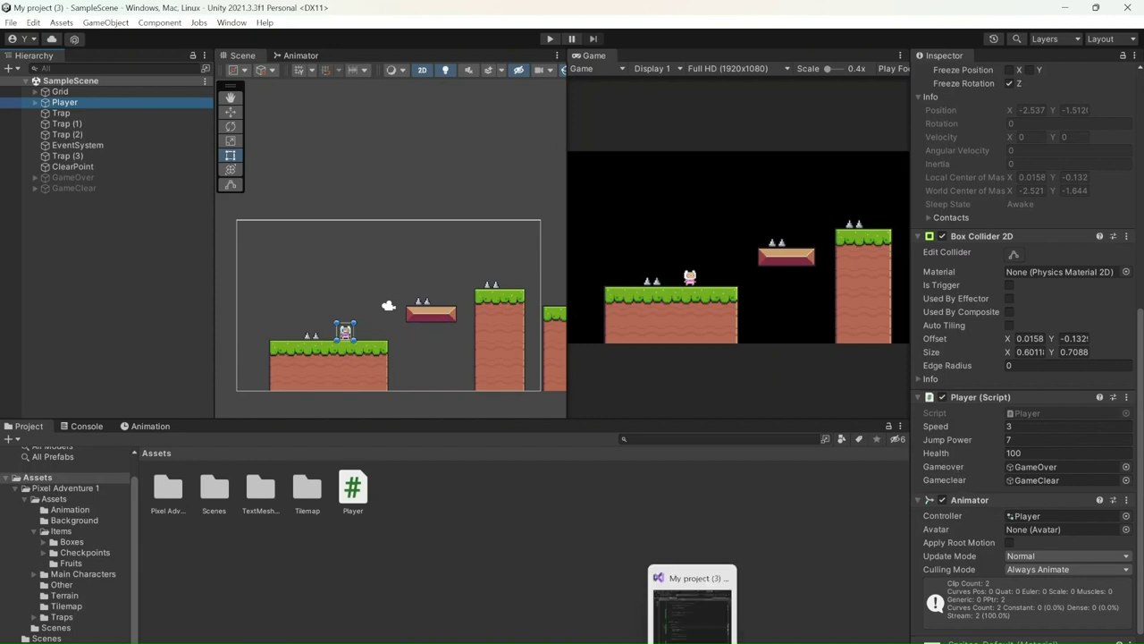
click(692, 603)
scroll(487, 375, down, 1)
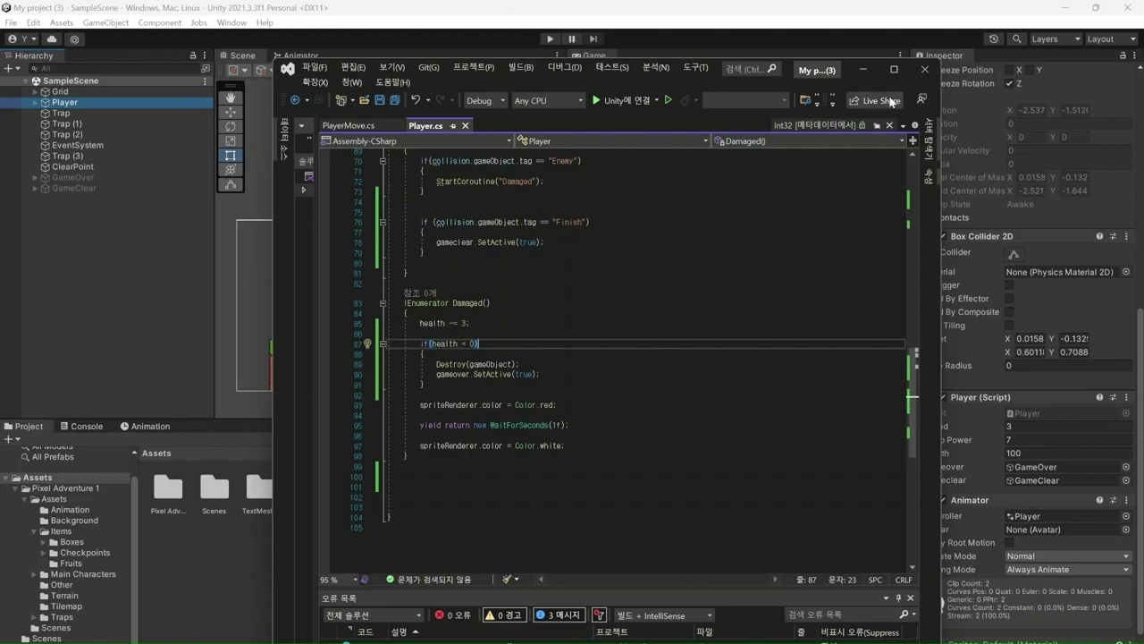
- Return to Unity and nest the GameOver and GameClear Canvases under the Player's Main Camera
key(alt+Tab)
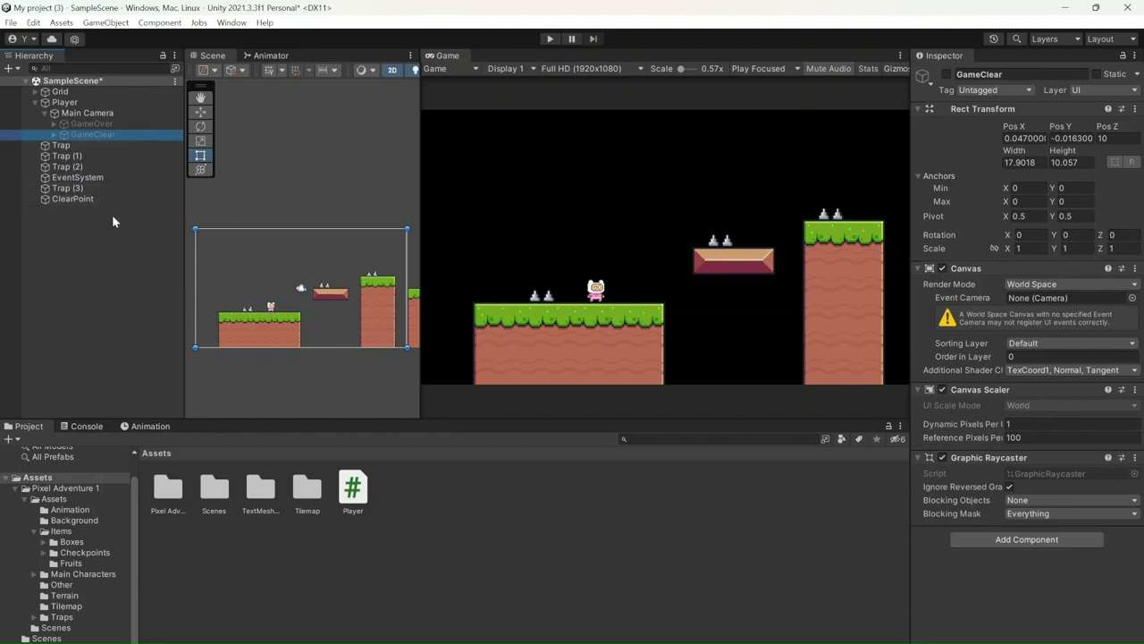
click(71, 120)
click(90, 135)
- Enlarge the Game view in both width and height and start Play mode
drag(416, 169, 110, 144)
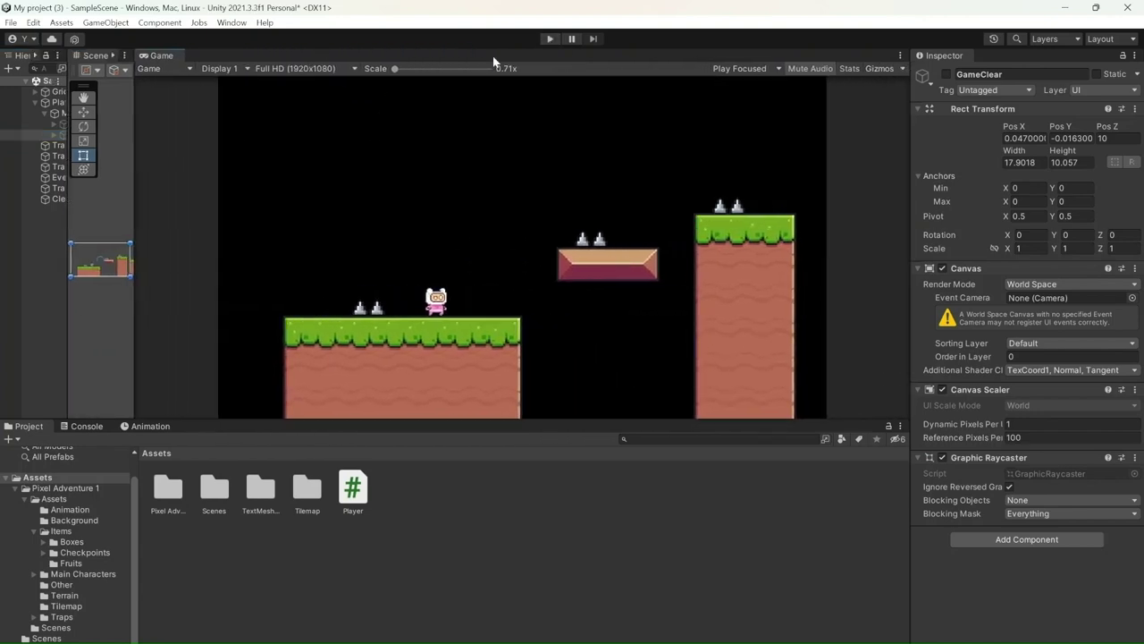
click(549, 39)
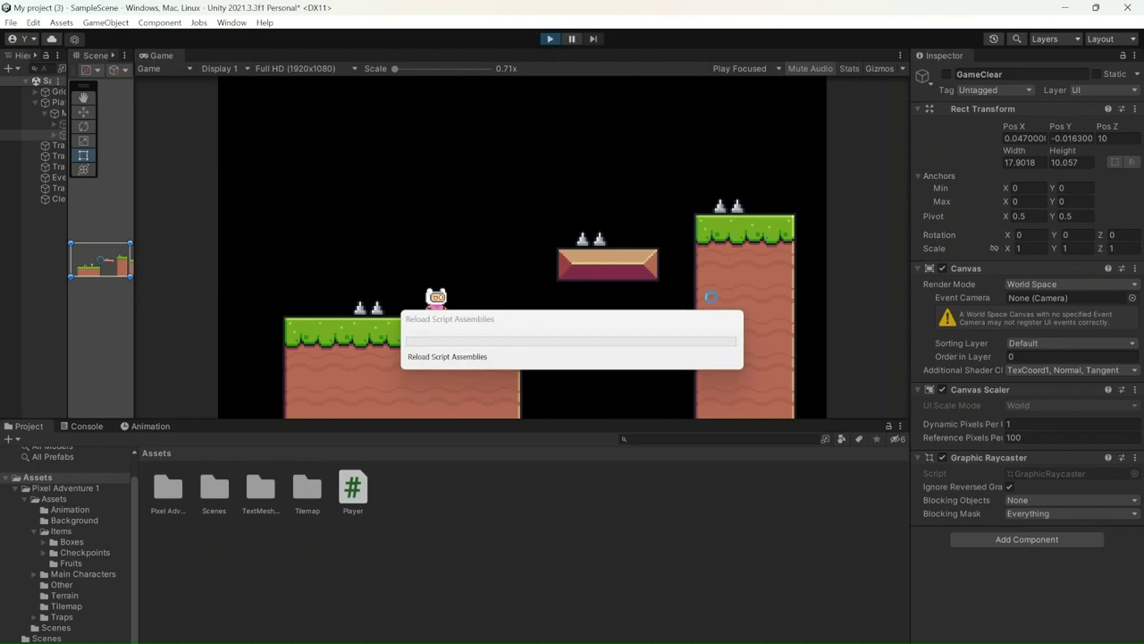
drag(666, 420, 645, 547)
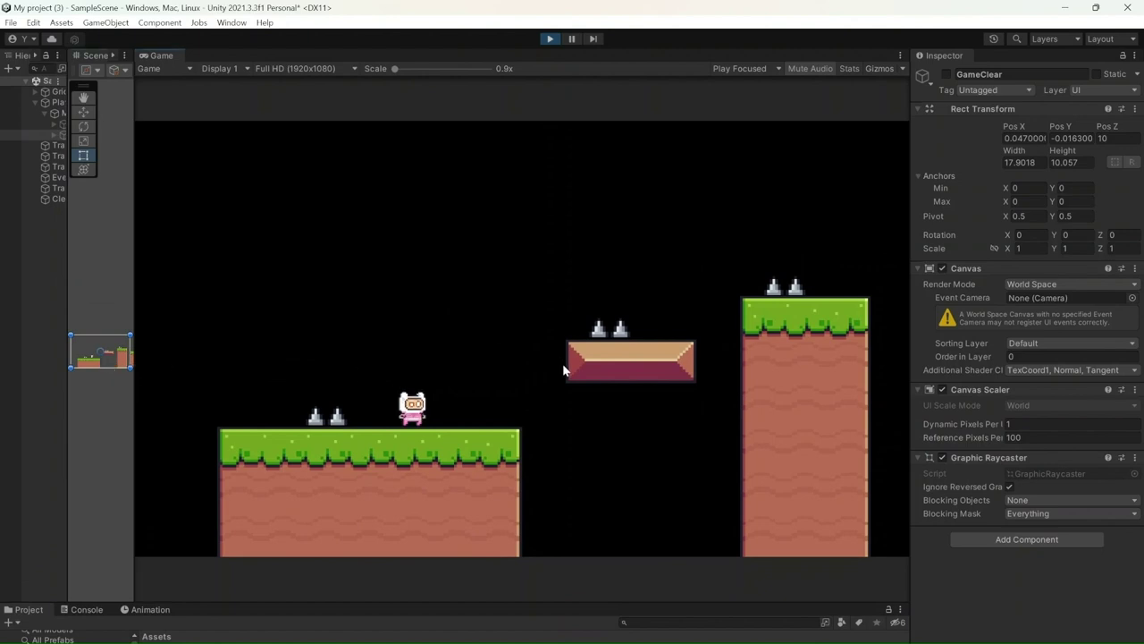
- Playtest the level by running and jumping the character past the spikes to the finish flag, and stop Play mode
key(Right)
key(space)
key(Right)
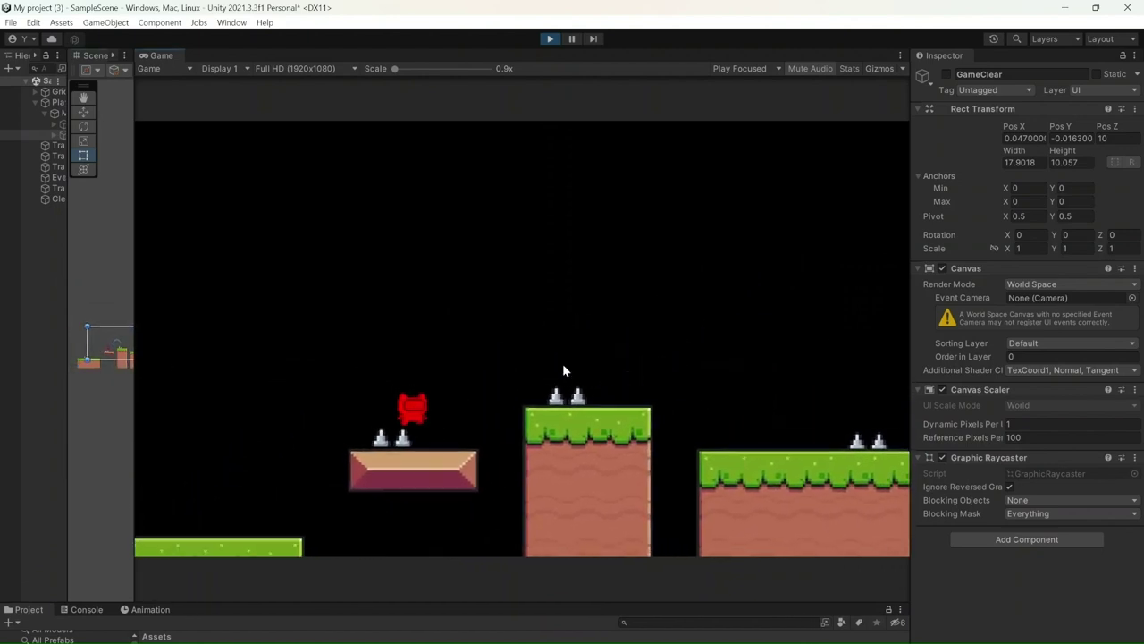
key(space)
key(Right)
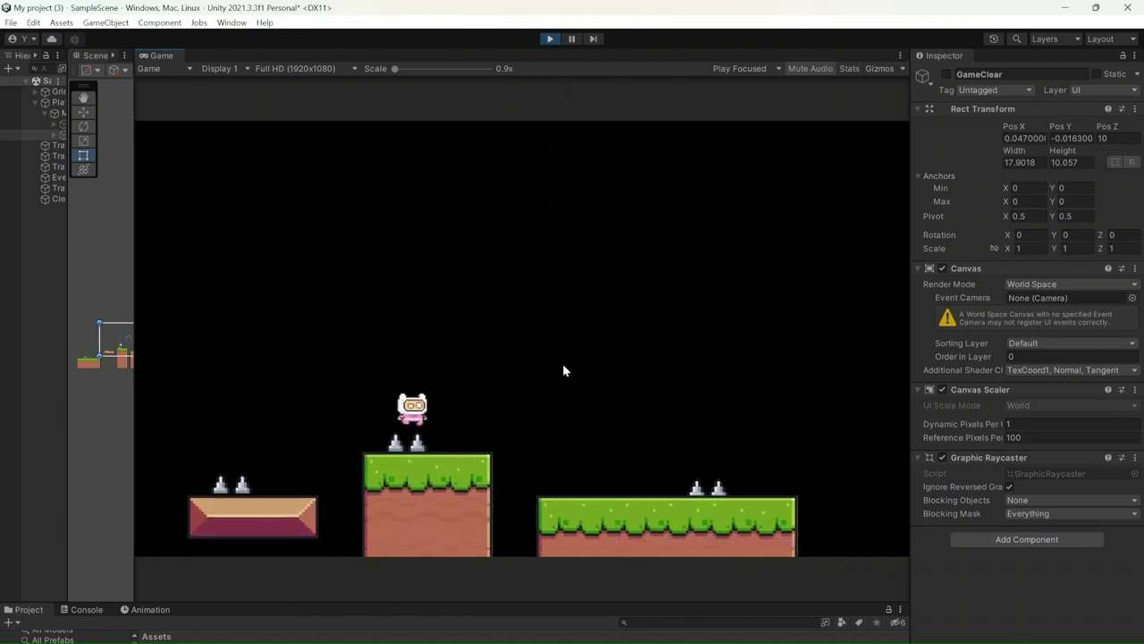
key(Right)
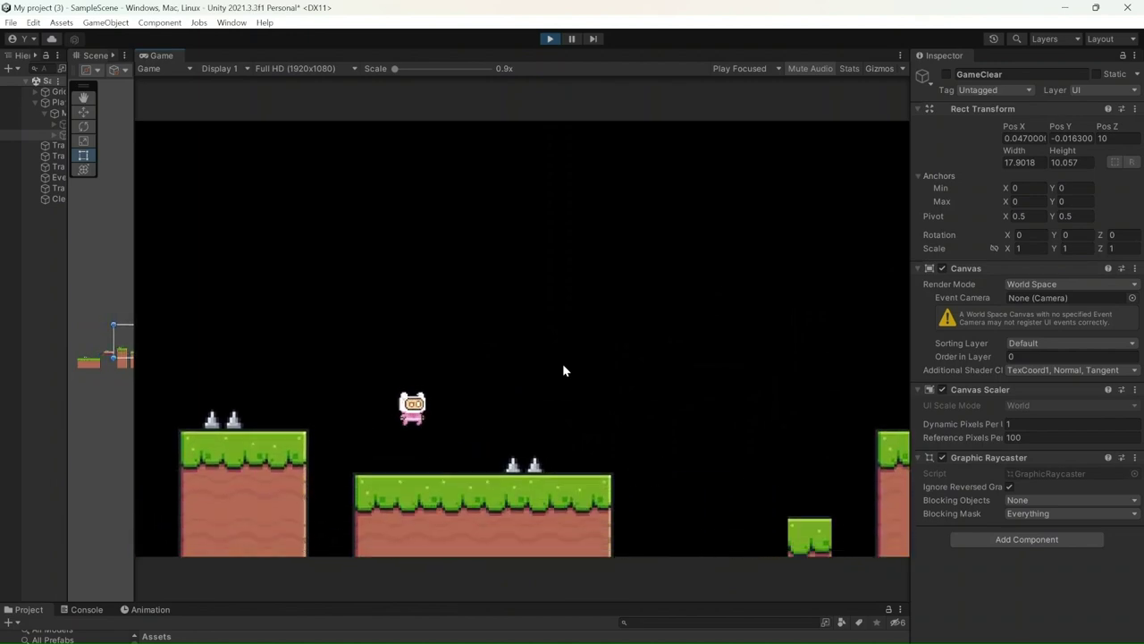
key(Right)
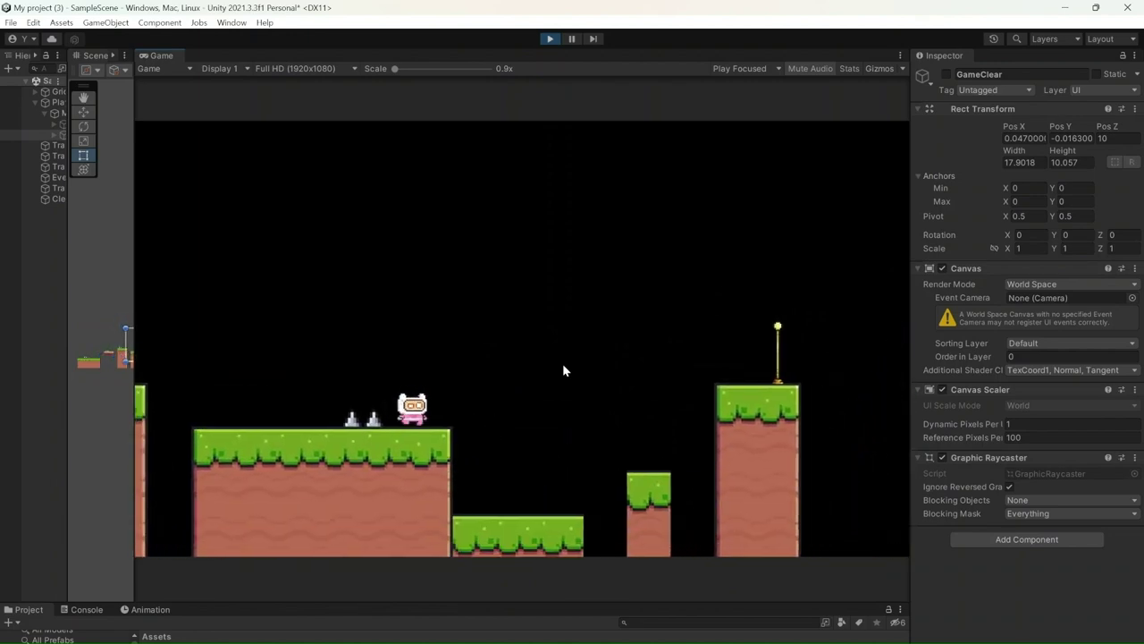
key(Right)
key(space)
key(Right)
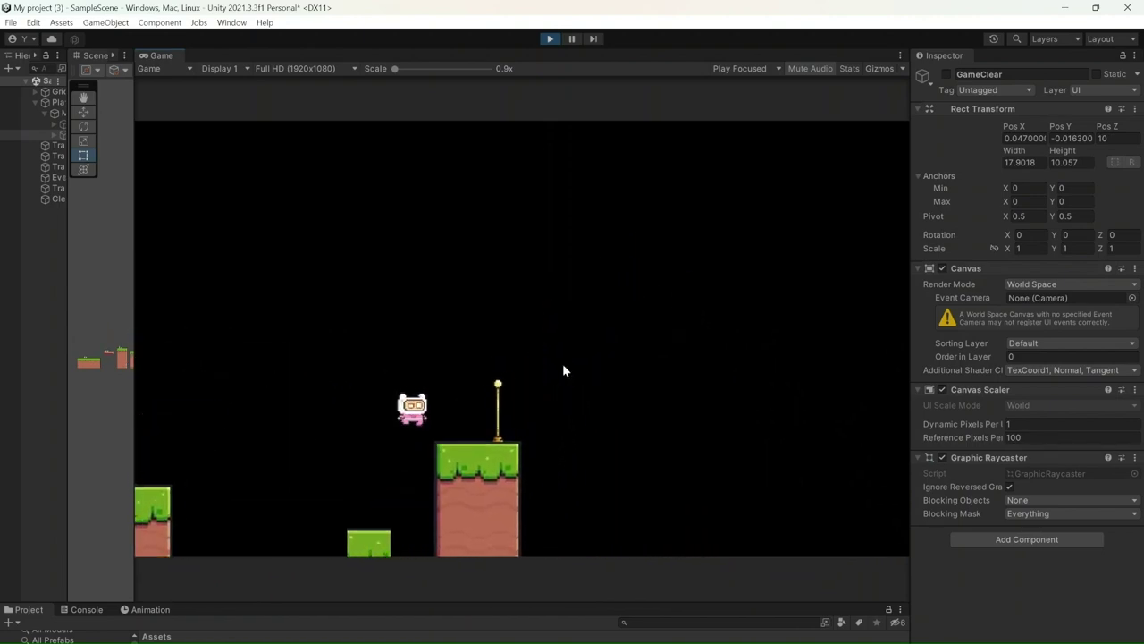
key(Right)
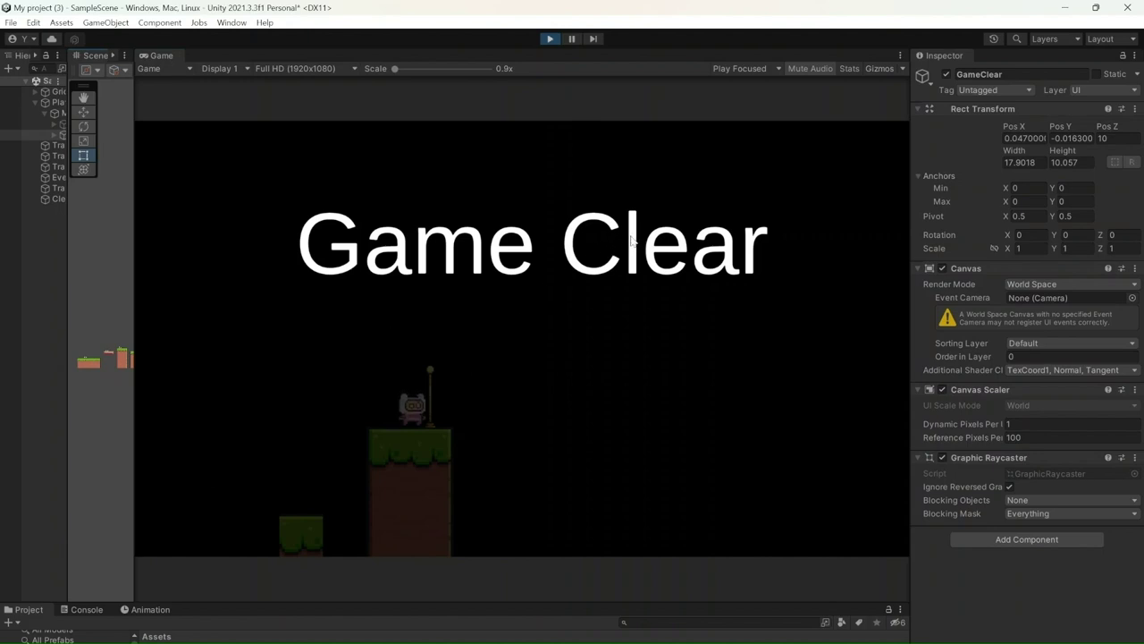
click(549, 40)
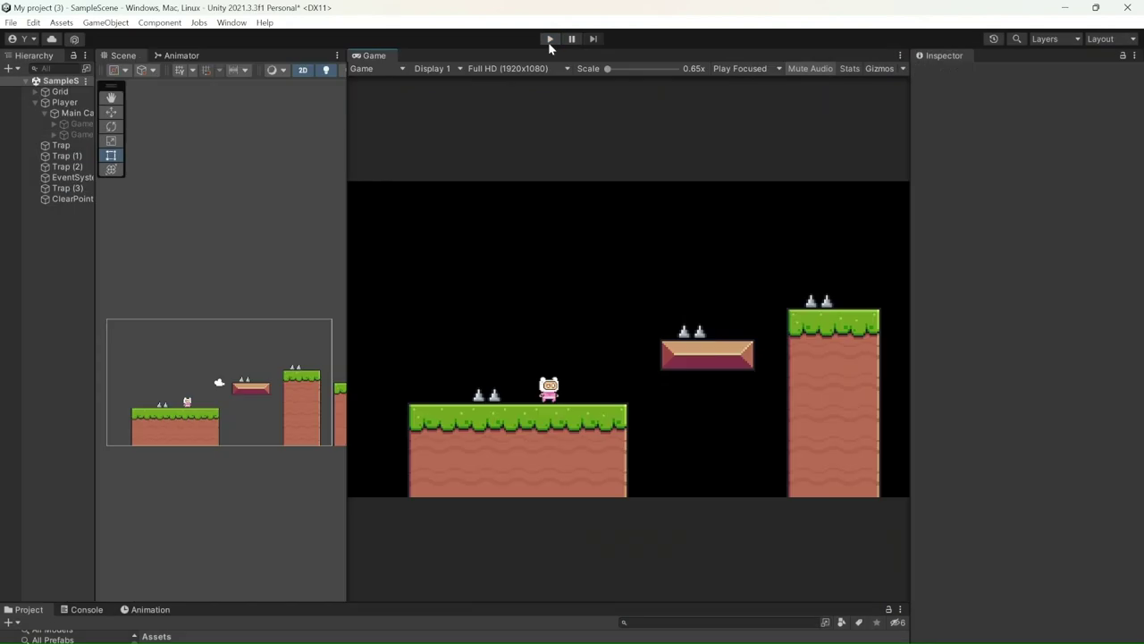
- Select the Player, restart Play mode and set the Player script's Health to 4
click(550, 39)
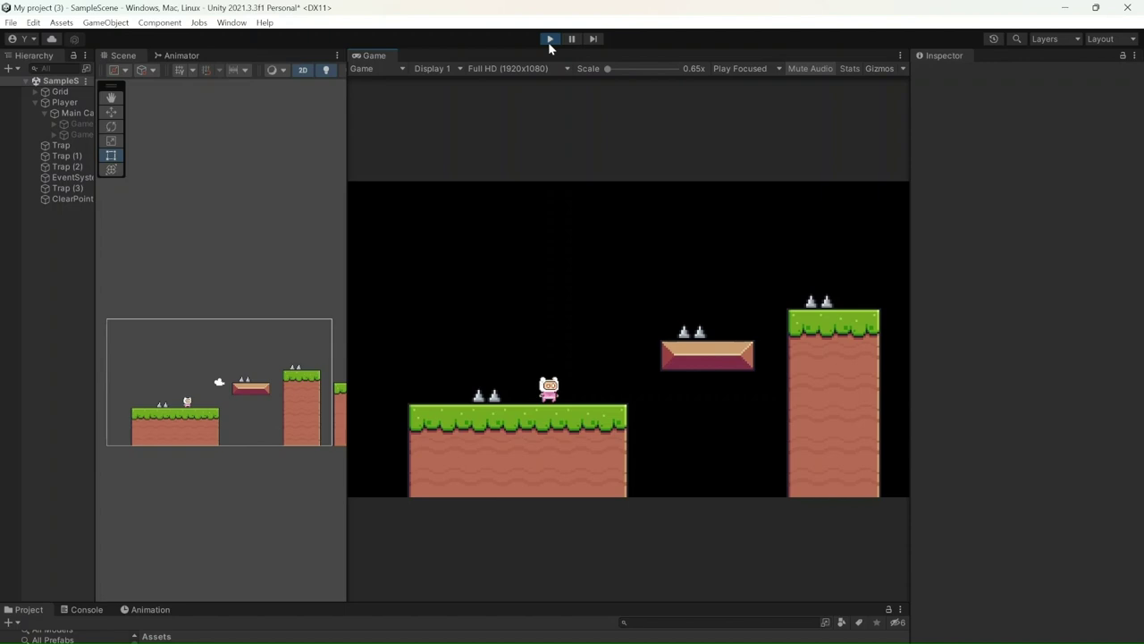
click(548, 42)
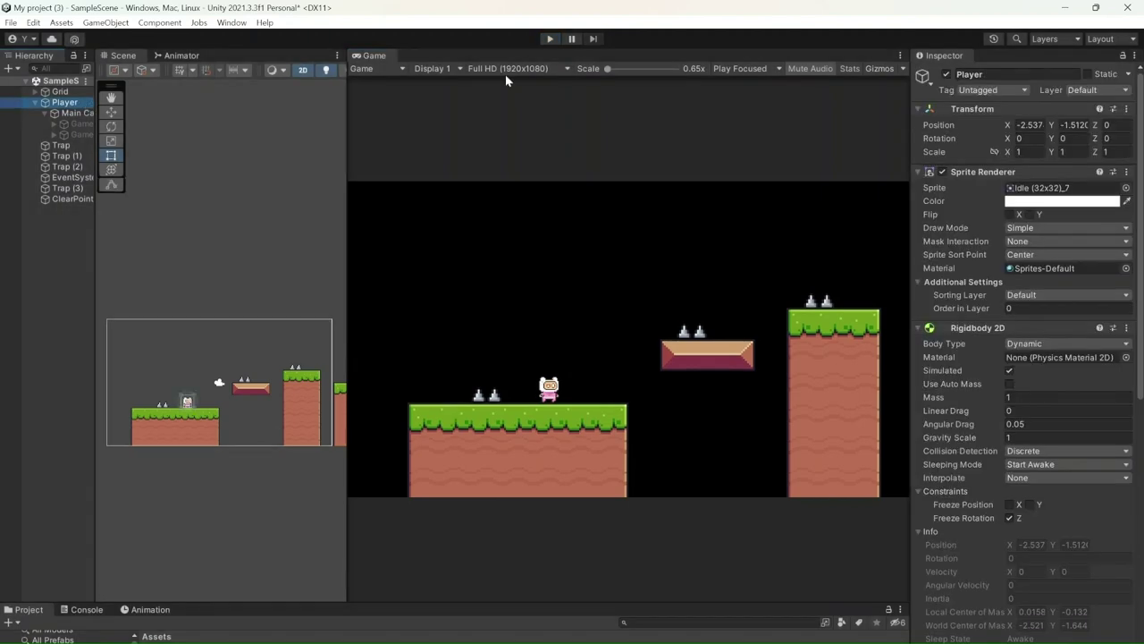
click(549, 38)
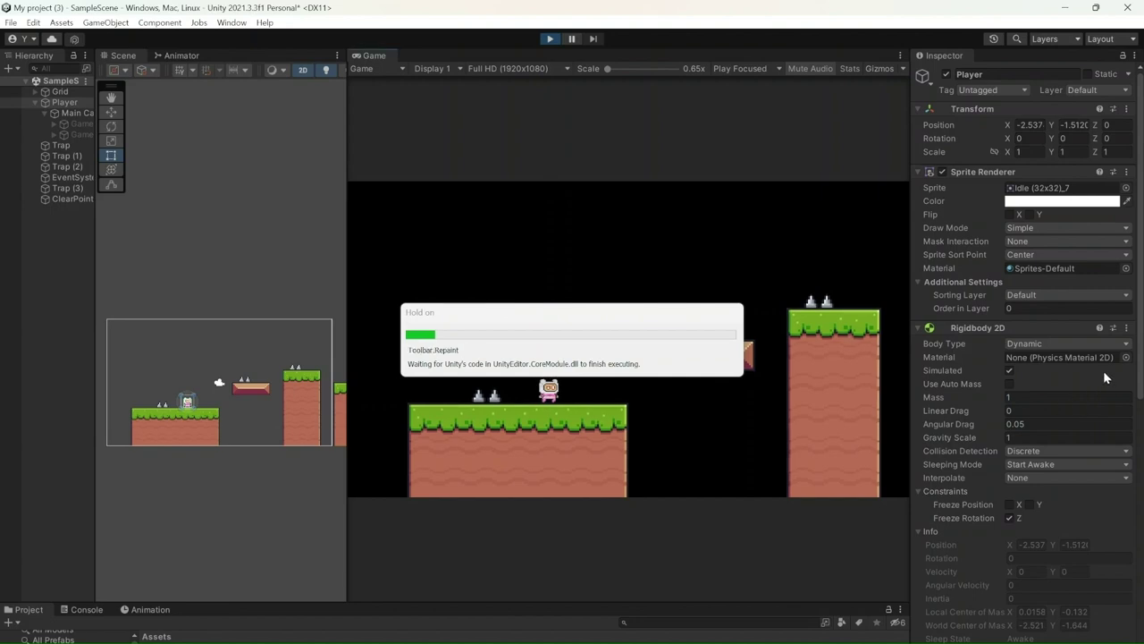
scroll(1104, 377, down, 5)
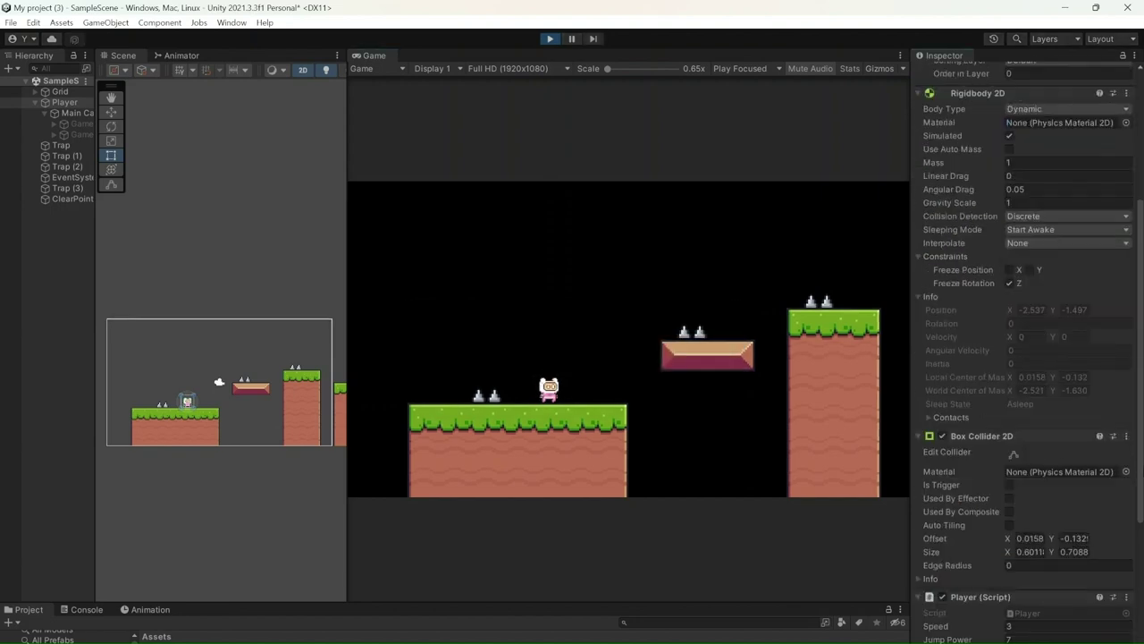
scroll(1064, 393, down, 5)
click(1063, 403)
text(4)
key(Return)
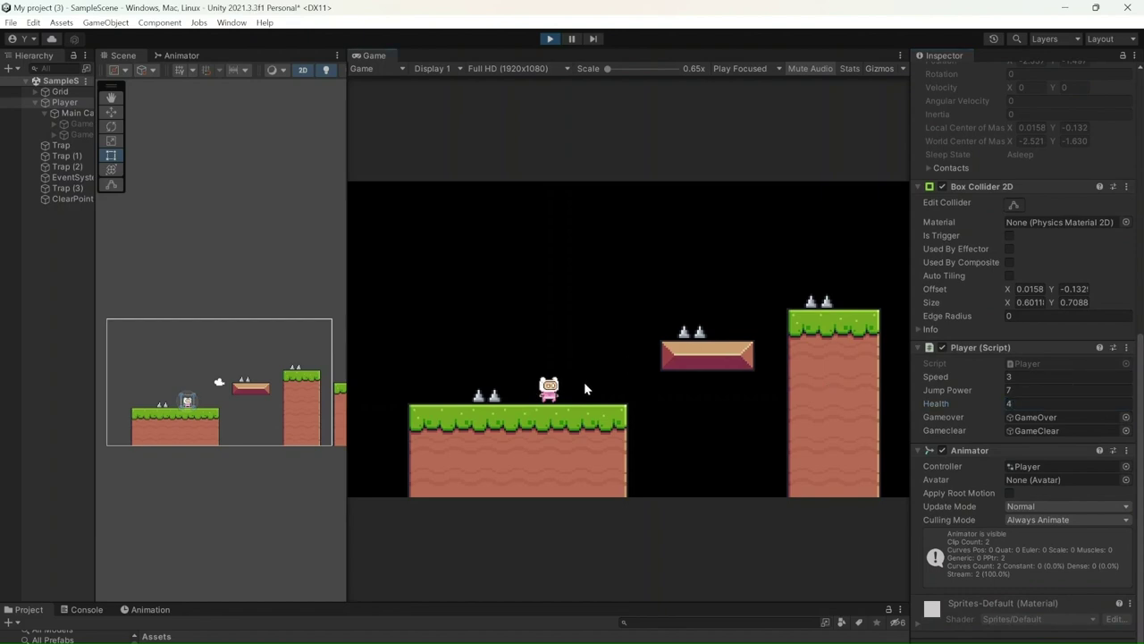
- Playtest the damage logic by running and jumping the character into the spike traps until its Health runs out
key(Right)
key(space)
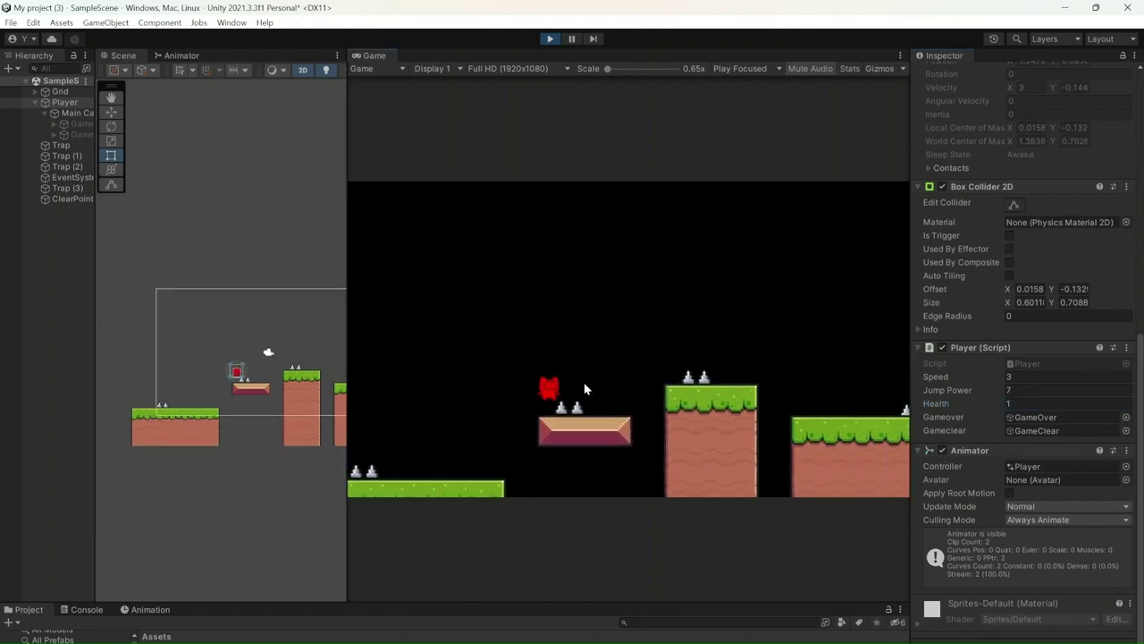
key(space)
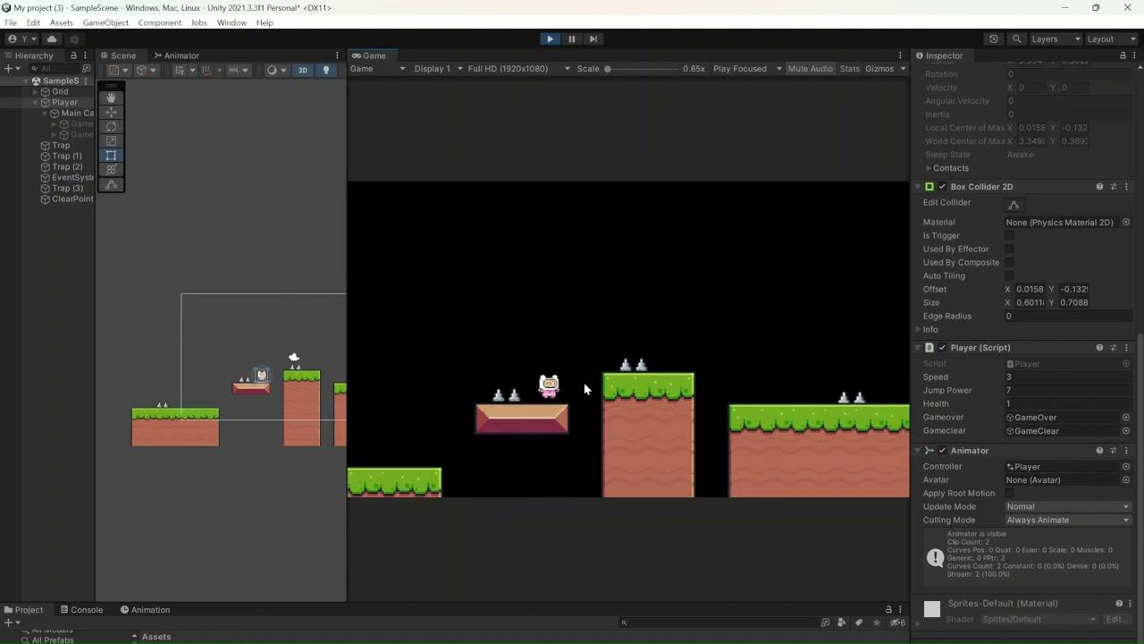
key(space)
key(Right)
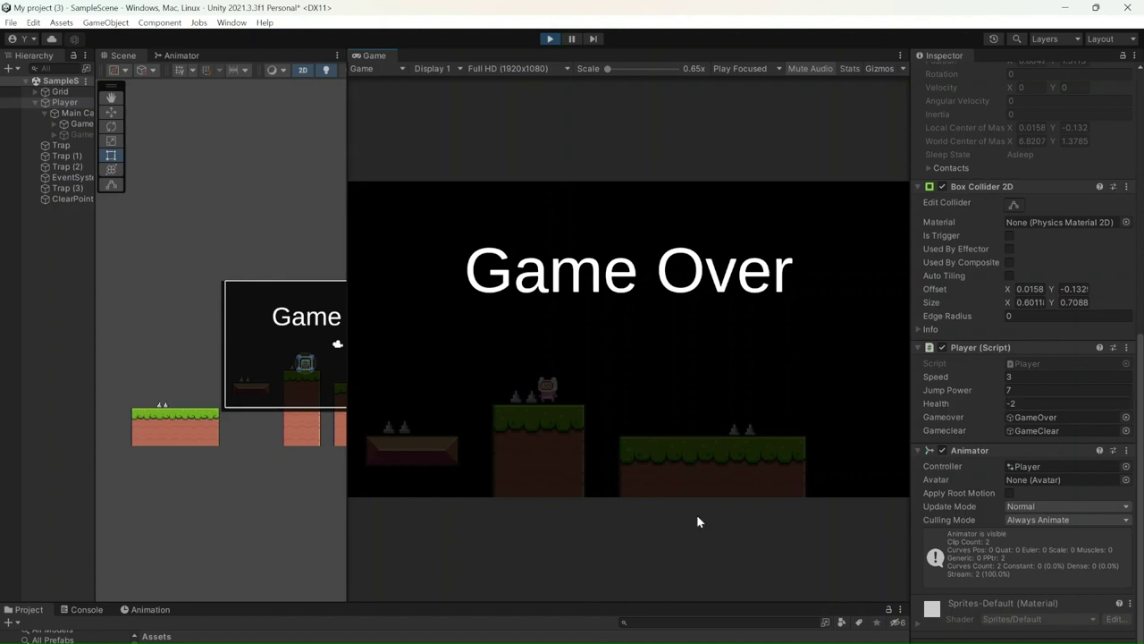
- Widen the Game view by shrinking the Scene and Hierarchy areas, and restart Play mode
drag(347, 288, 134, 246)
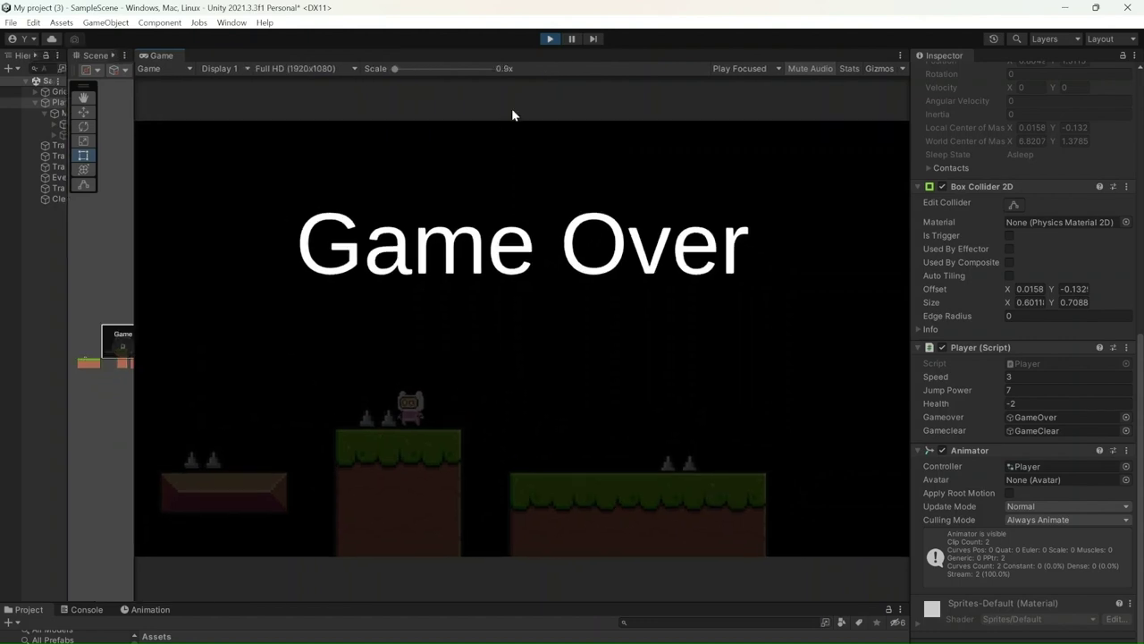
click(550, 40)
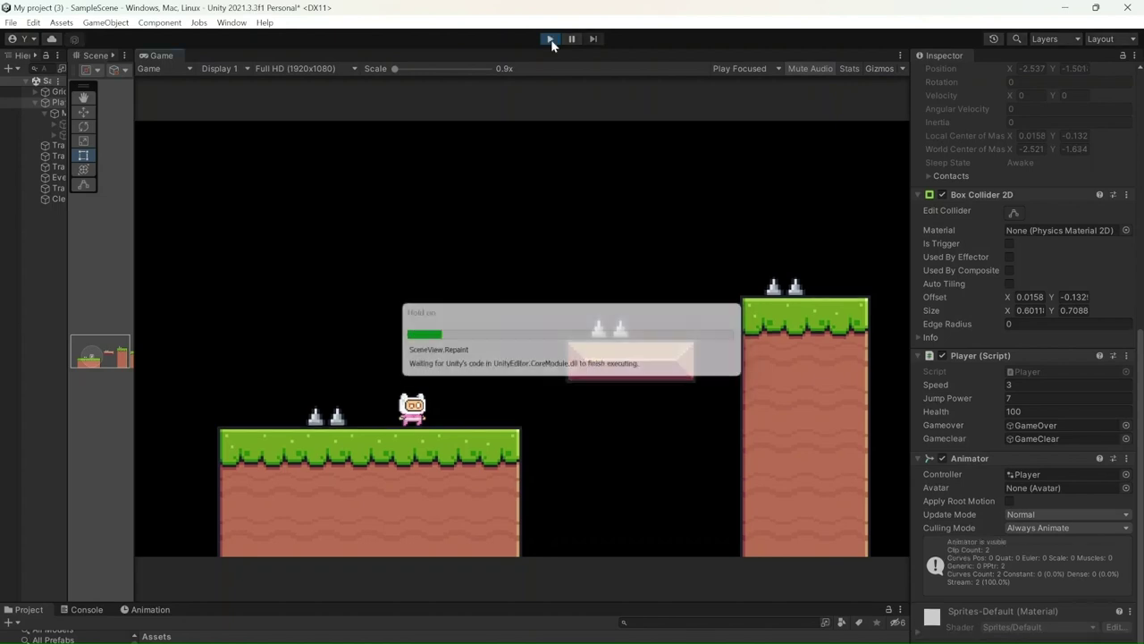
- Playtest the whole level by jumping the character across the platforms and spikes to the finish flag on the last pillar
key(space)
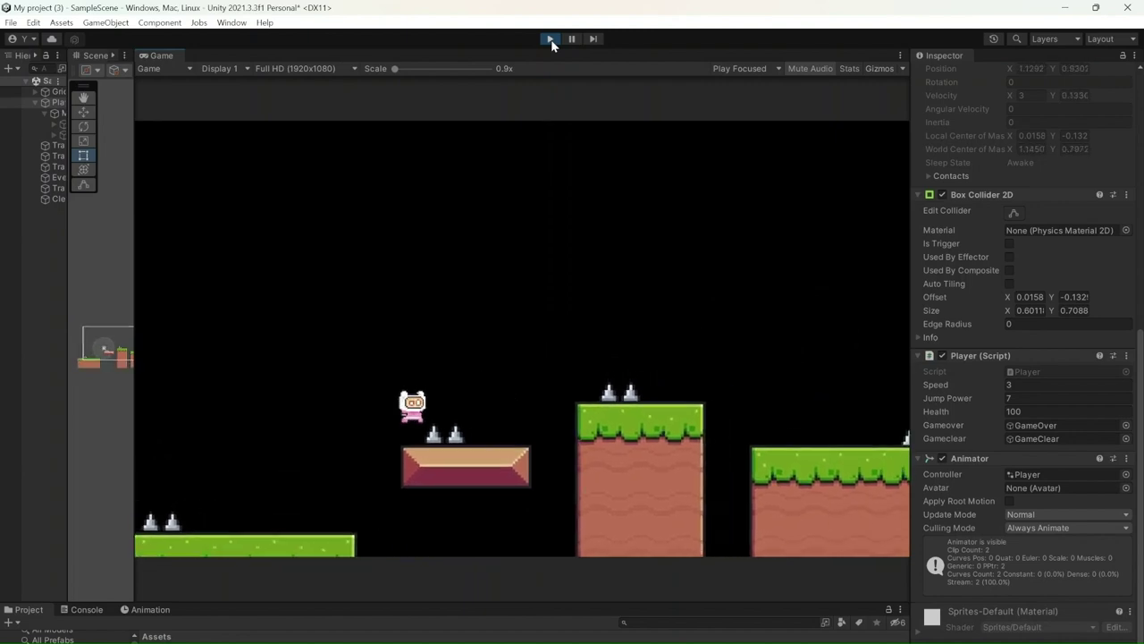
key(space)
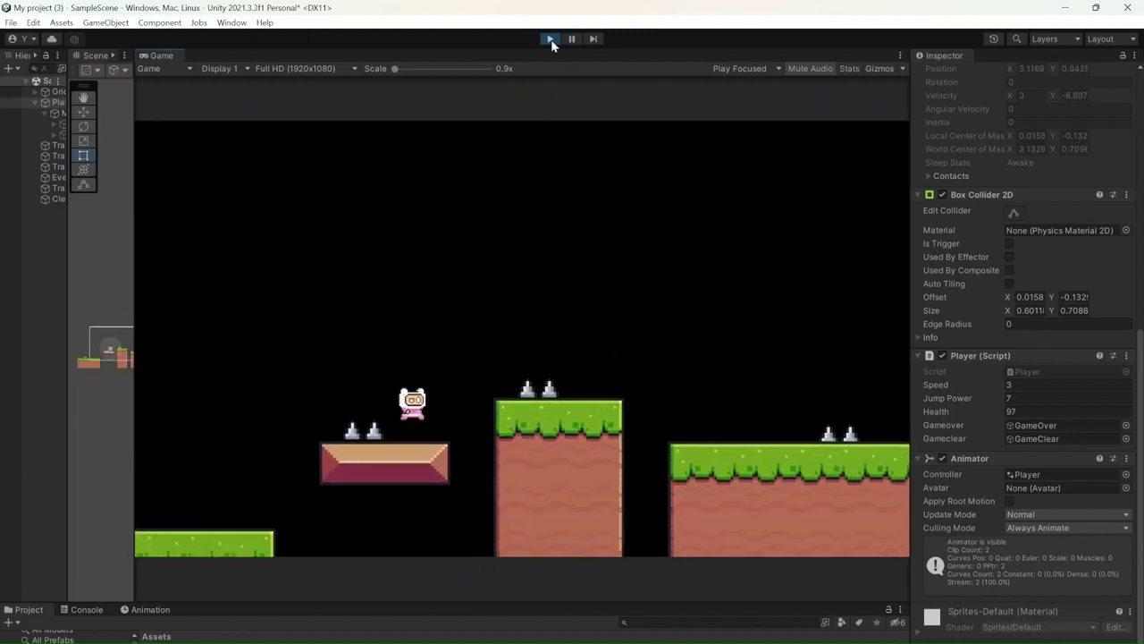
key(space)
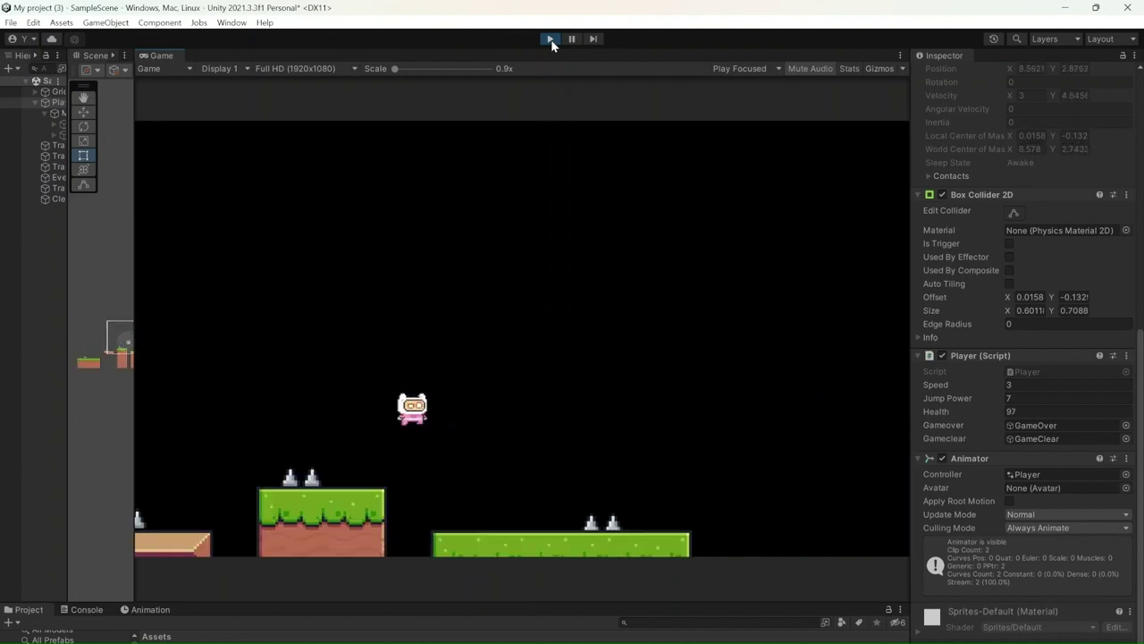
key(space)
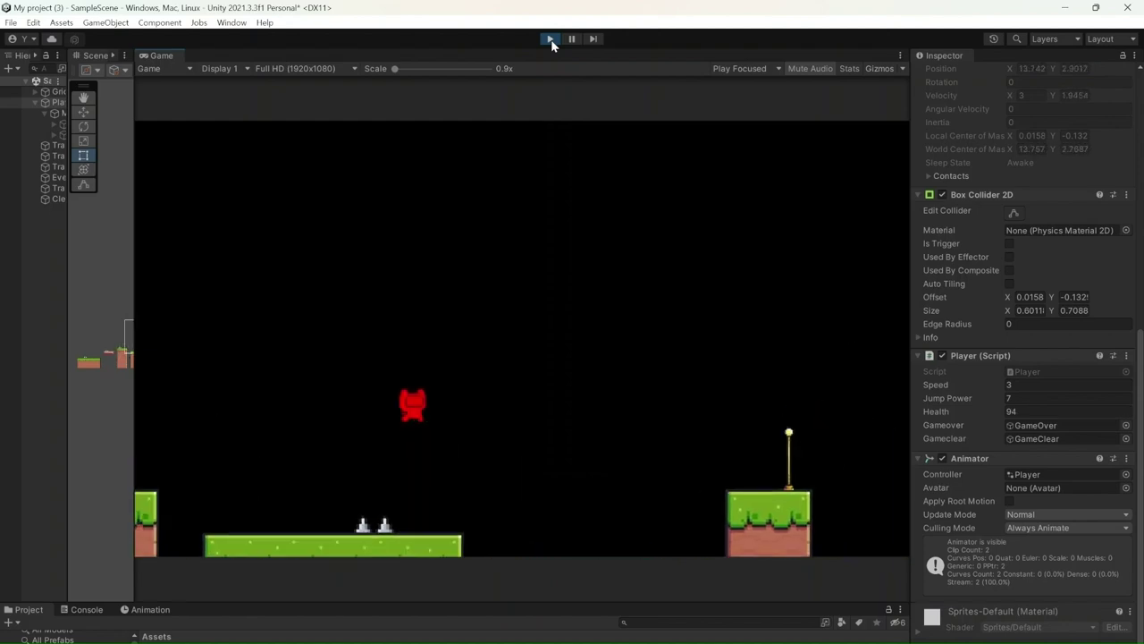
key(space)
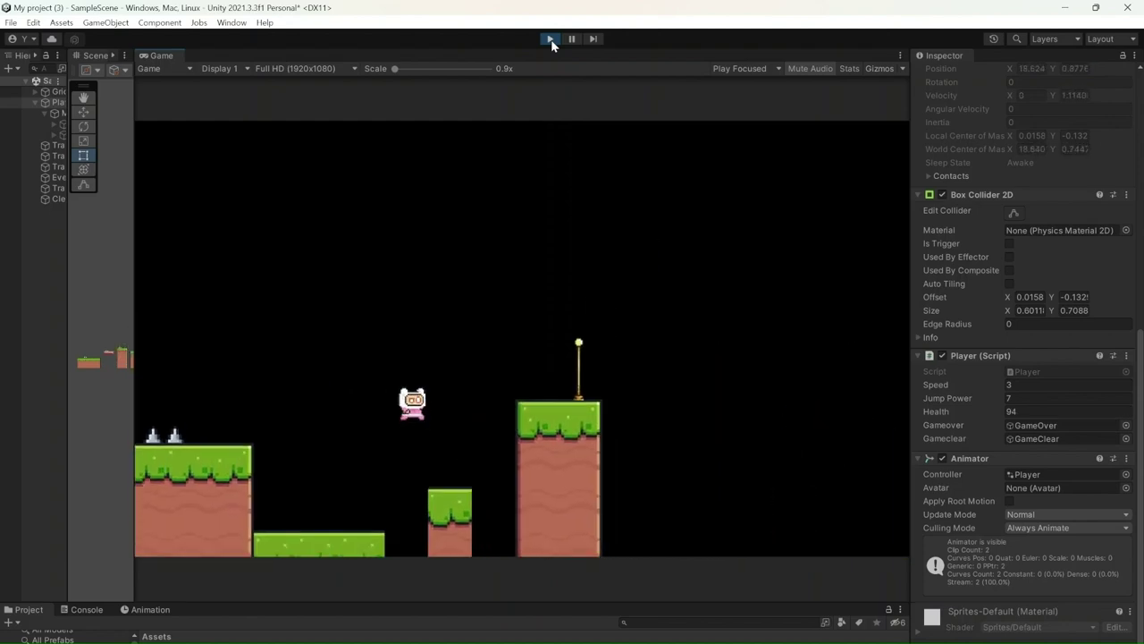
key(space)
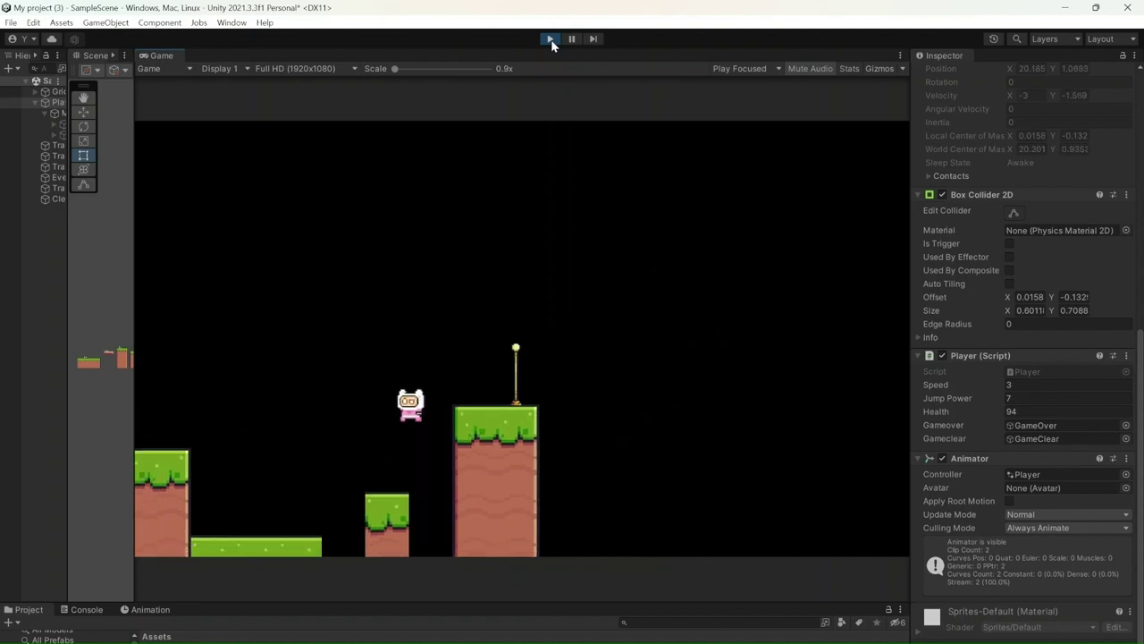
key(space)
key(space)
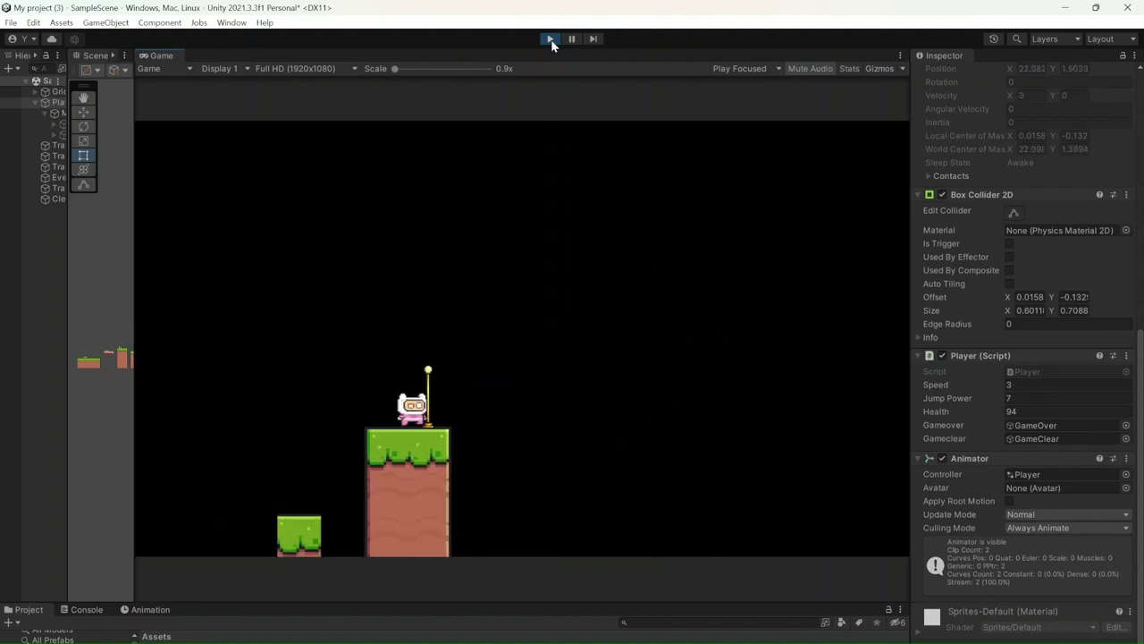